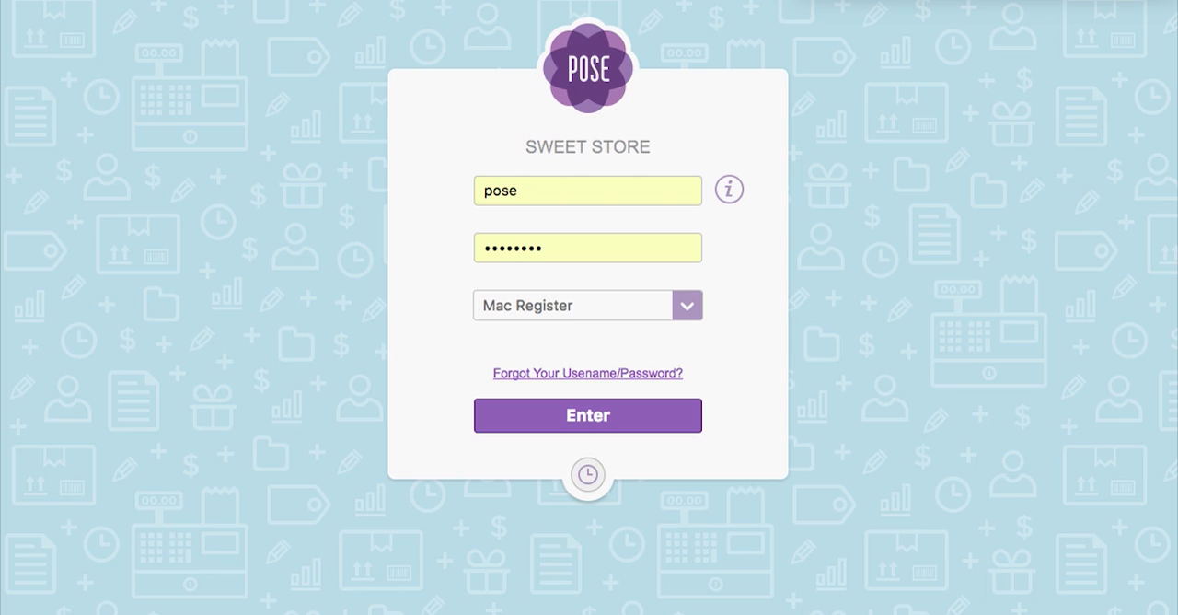
# Log in to the Sweet Store account with Management System as the destination.
pyautogui.click(689, 303)
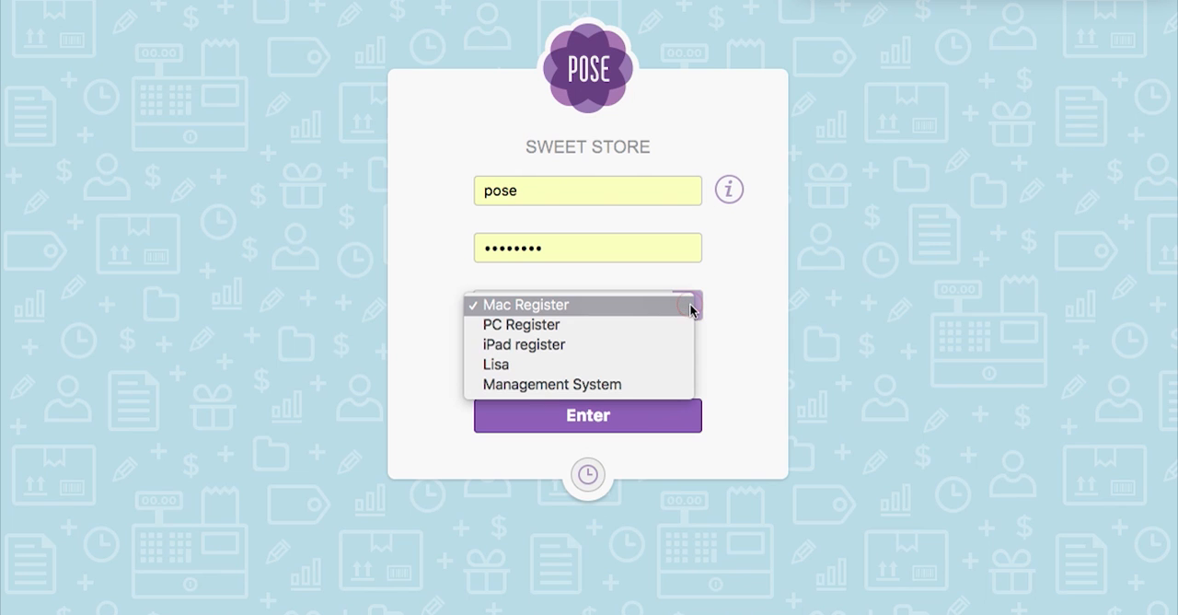
pyautogui.click(664, 382)
pyautogui.click(636, 429)
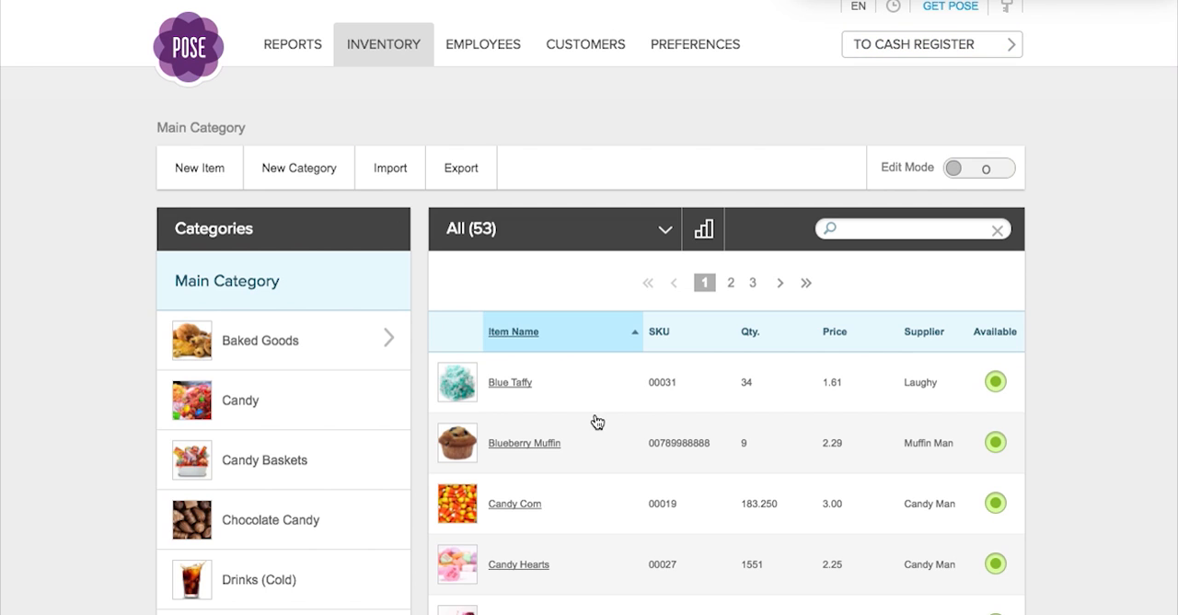
# Open the account's admin details and review the profile fields, Pose address, billing and account deactivation options.
pyautogui.click(952, 9)
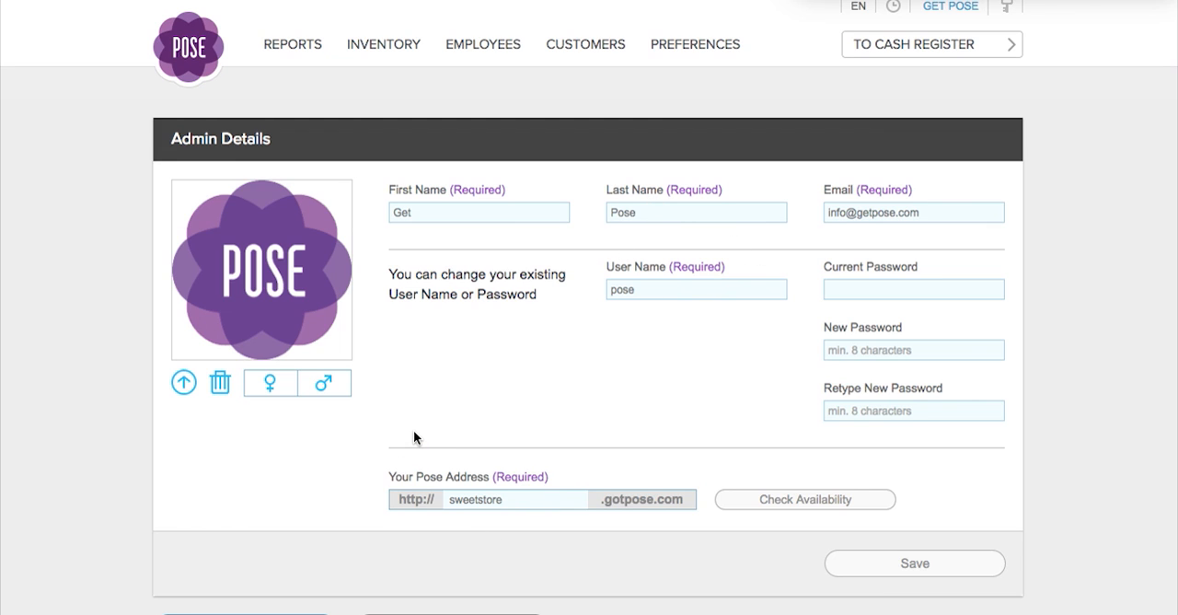
pyautogui.scroll(-2, 413, 437)
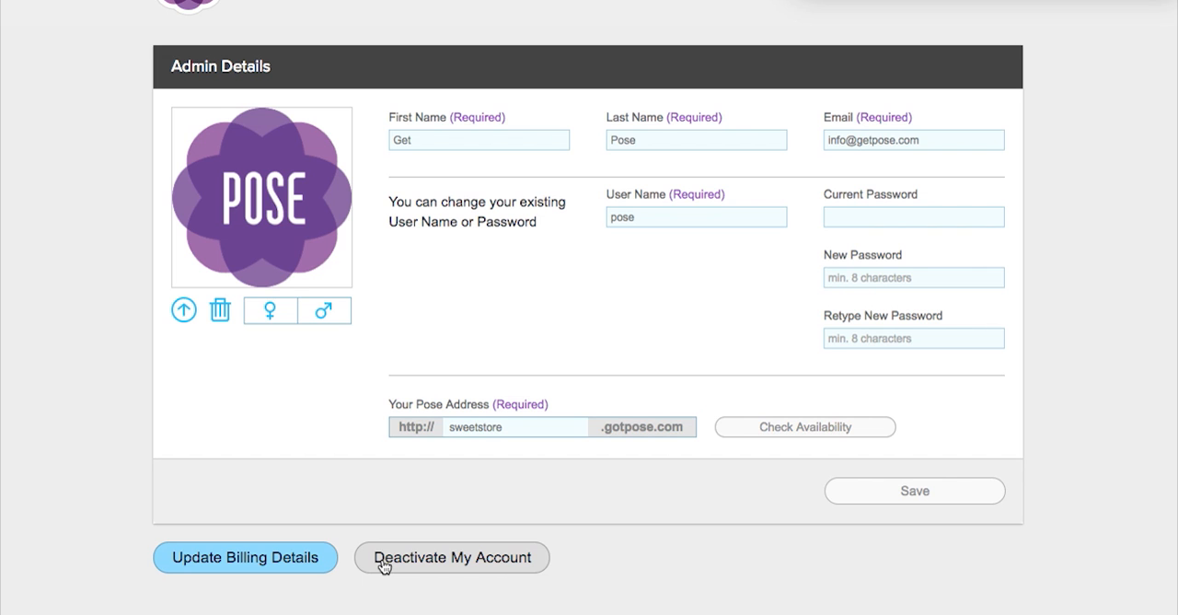
pyautogui.scroll(2, 497, 322)
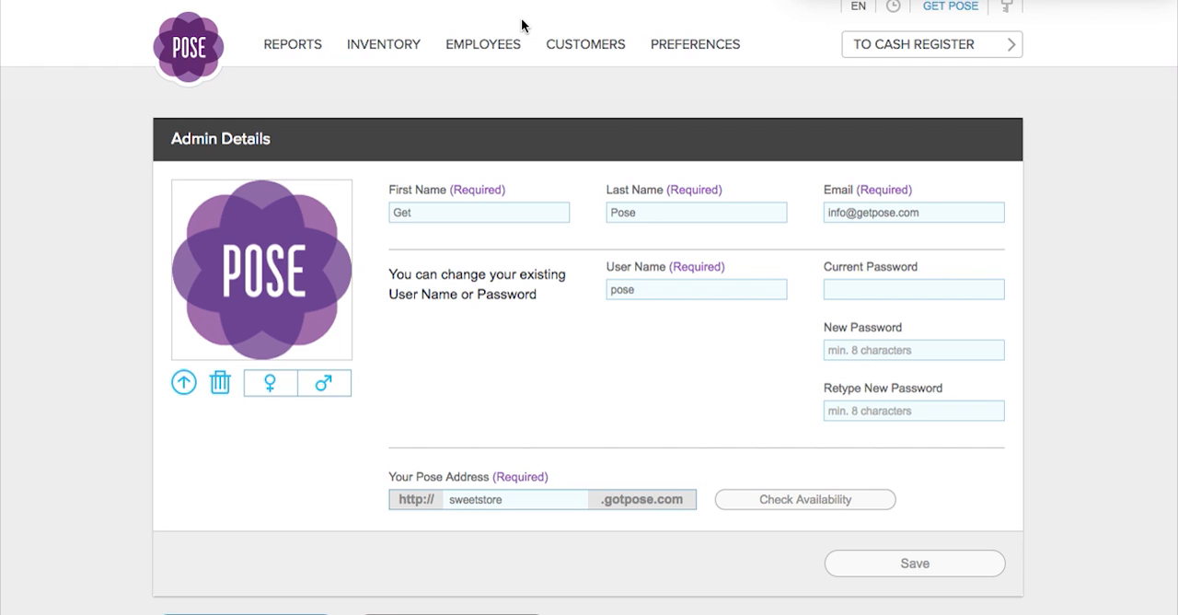
# Open the receipt preferences and review the basic information, contact information and logo shown on receipts.
pyautogui.click(673, 48)
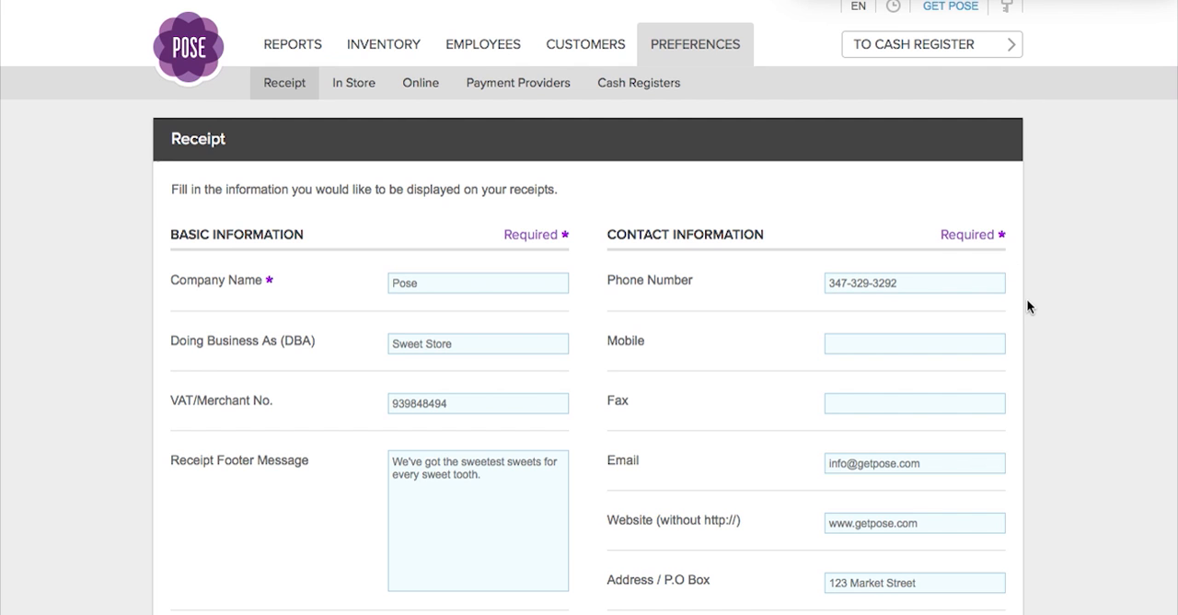
pyautogui.scroll(-3, 1027, 300)
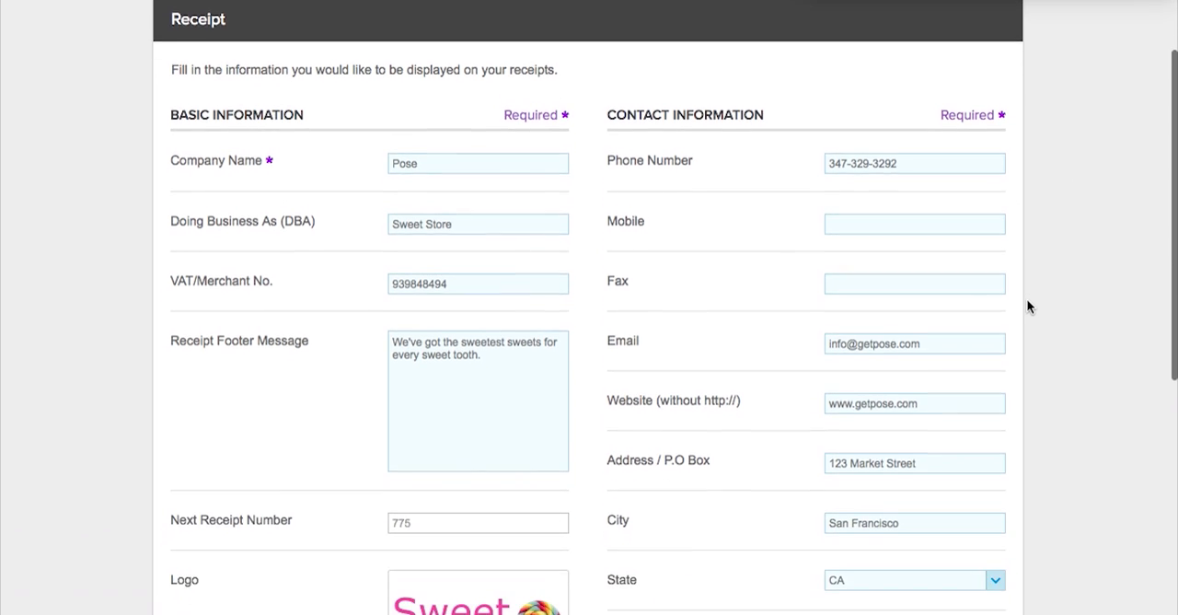
pyautogui.scroll(-2, 1027, 302)
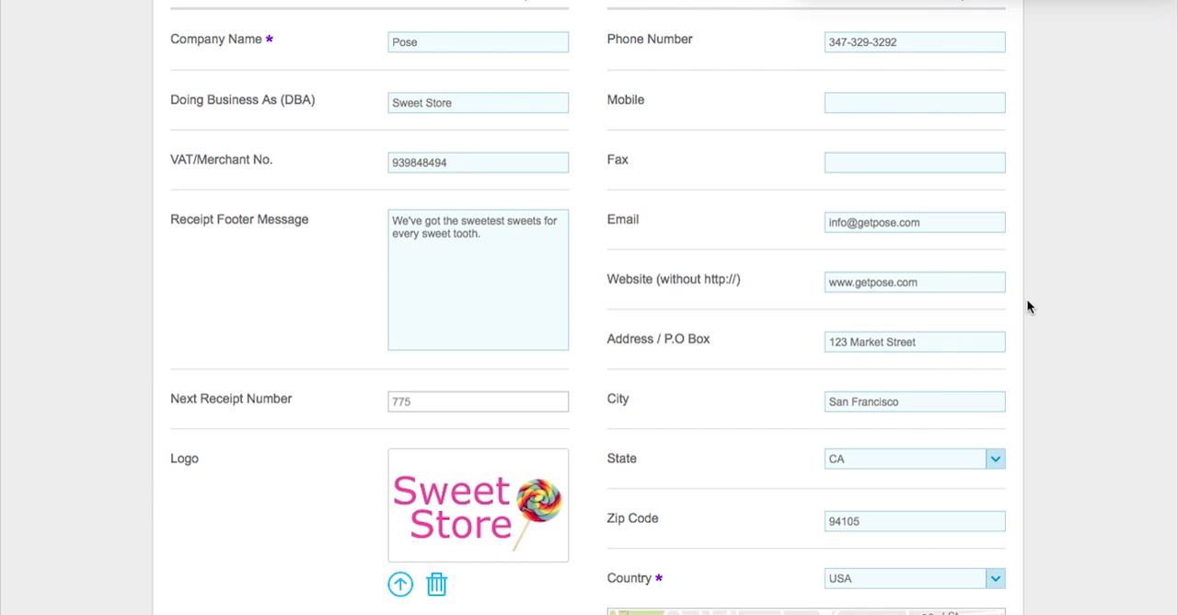
pyautogui.scroll(4, 1027, 300)
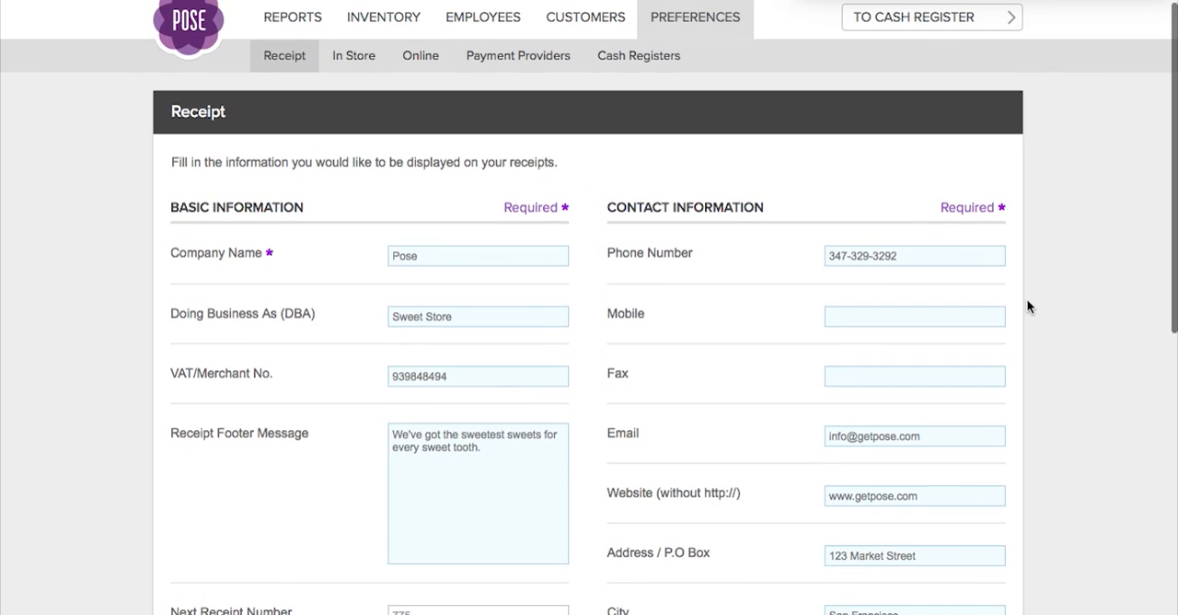
# Review the in-store price, receipt and order, general and printing preferences, as well as the payment provider settings.
pyautogui.click(347, 60)
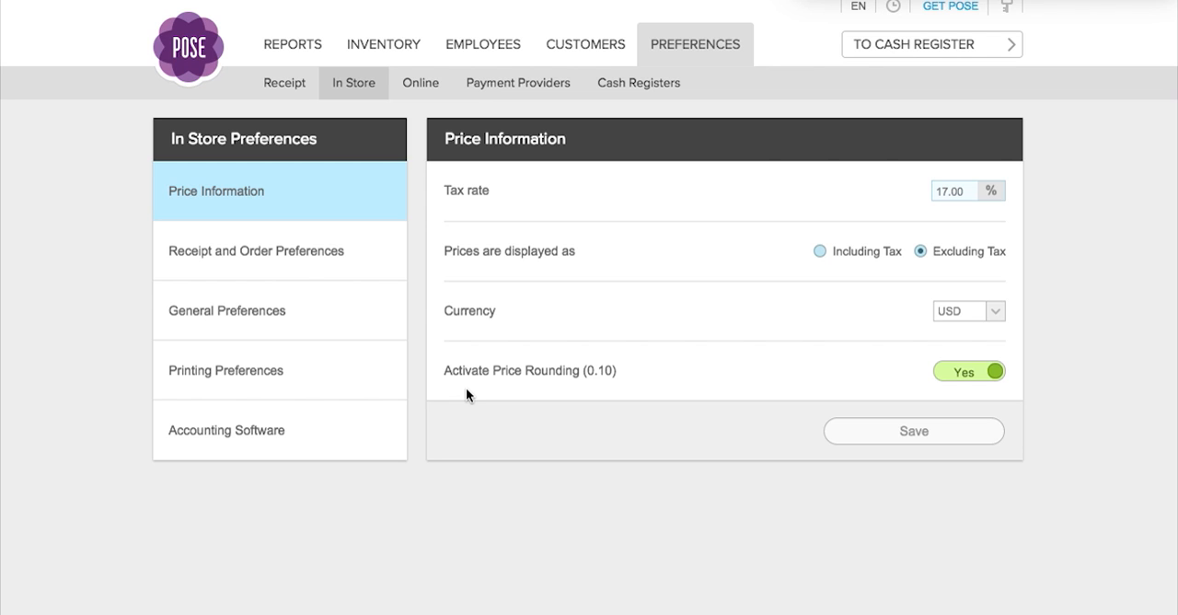
pyautogui.click(345, 254)
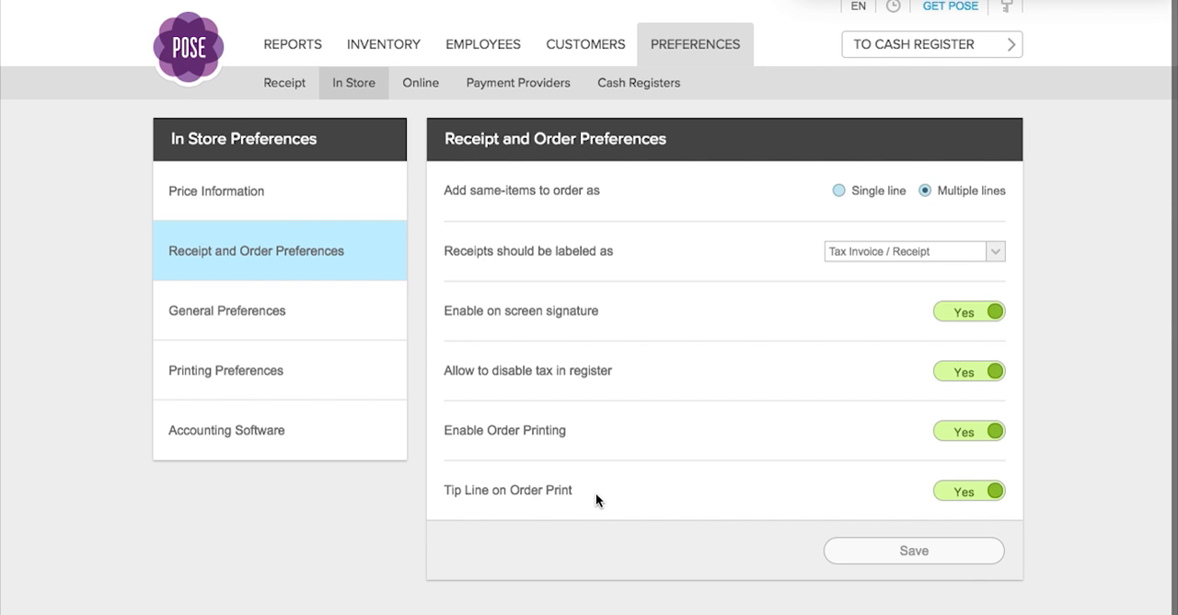
pyautogui.click(290, 308)
pyautogui.click(276, 377)
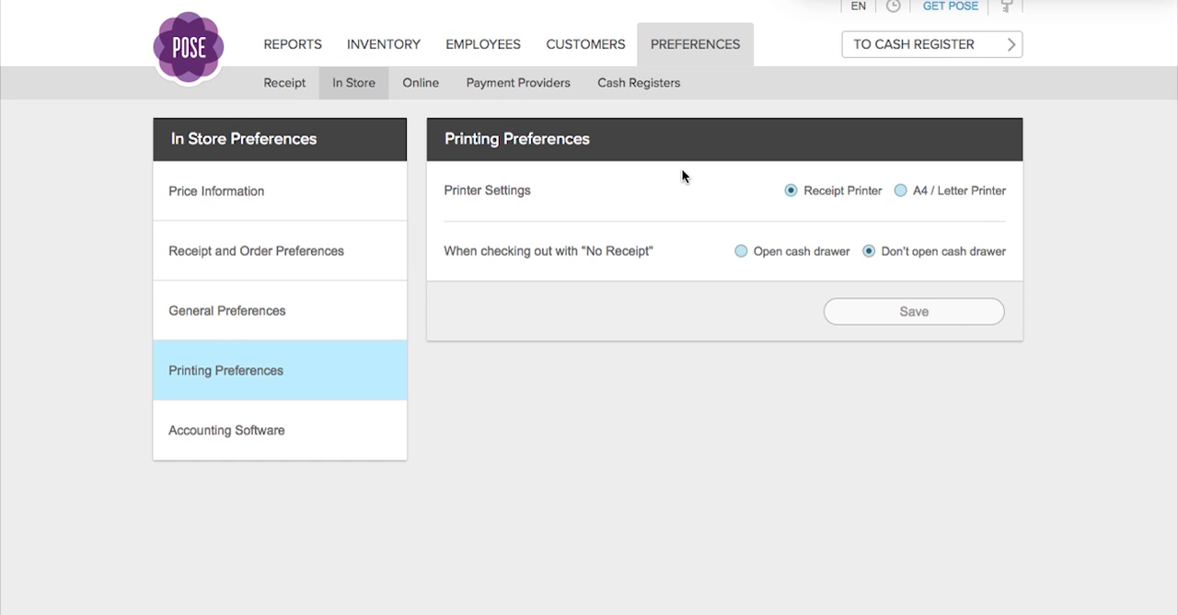
pyautogui.click(540, 90)
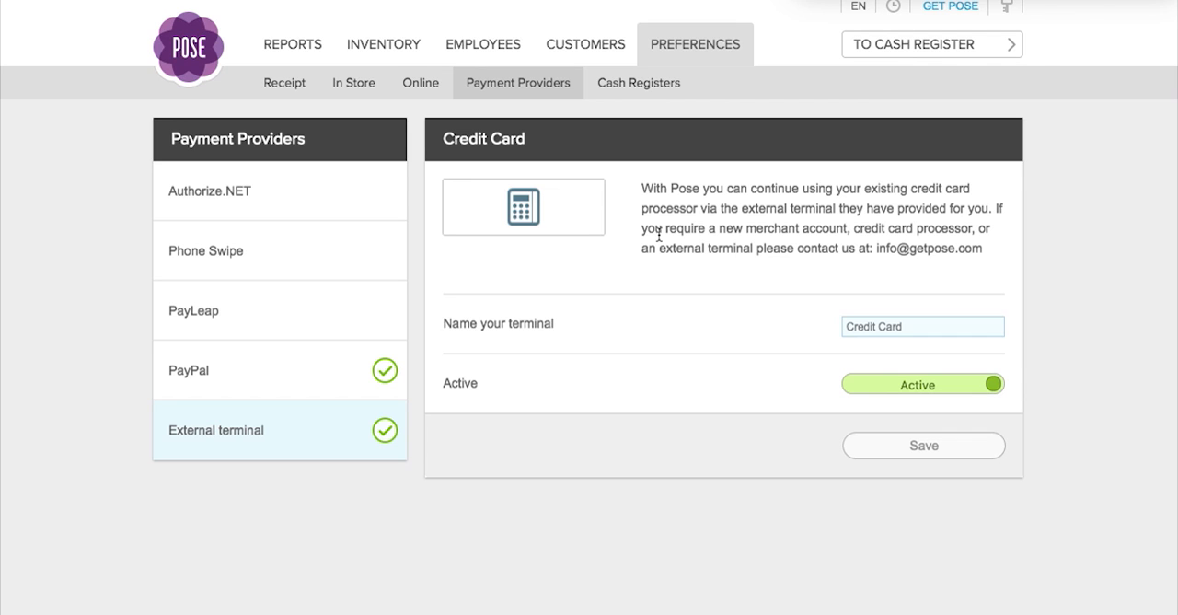
# In the customer list, examine the profile of the VIP customer who joined on 1/9/2015, and close it.
pyautogui.click(597, 48)
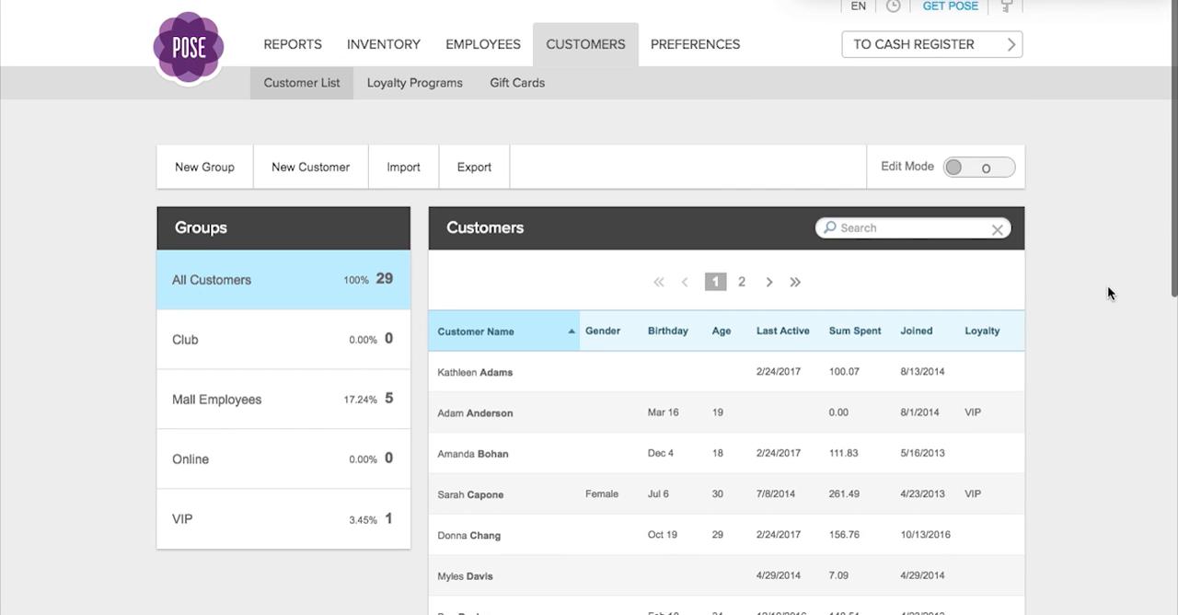
pyautogui.scroll(-3, 1107, 286)
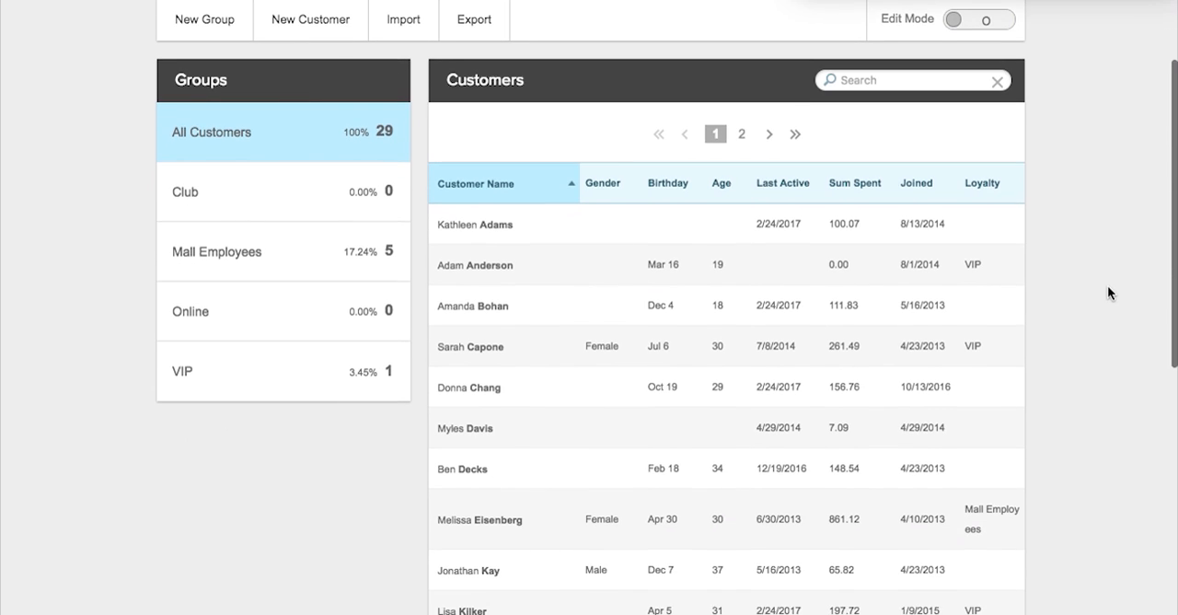
pyautogui.scroll(-1, 1107, 291)
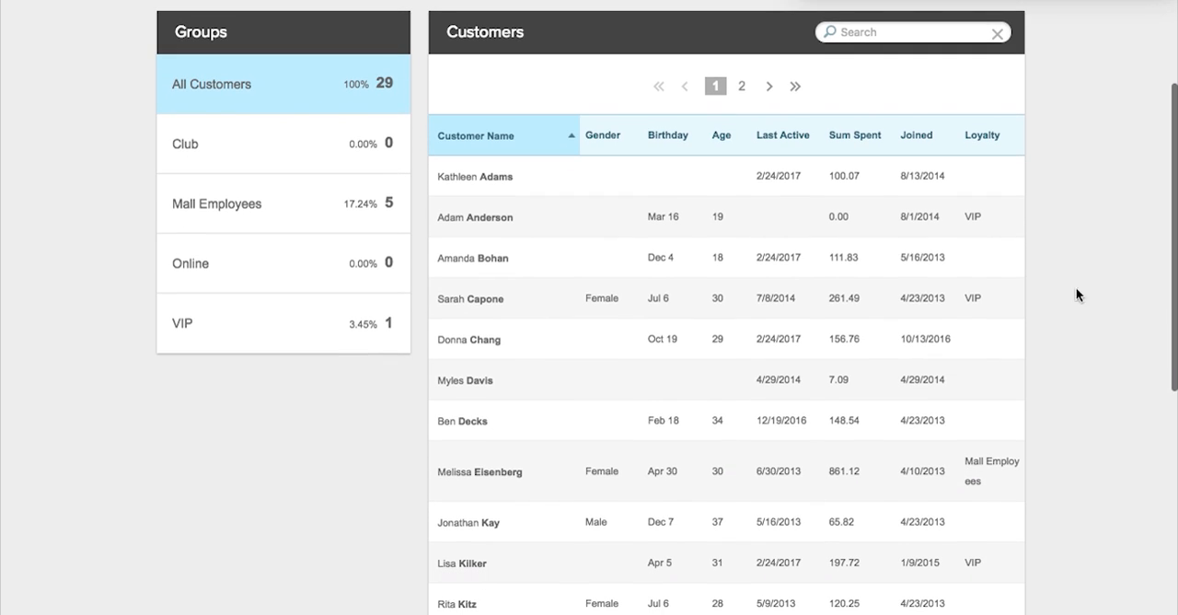
pyautogui.click(467, 566)
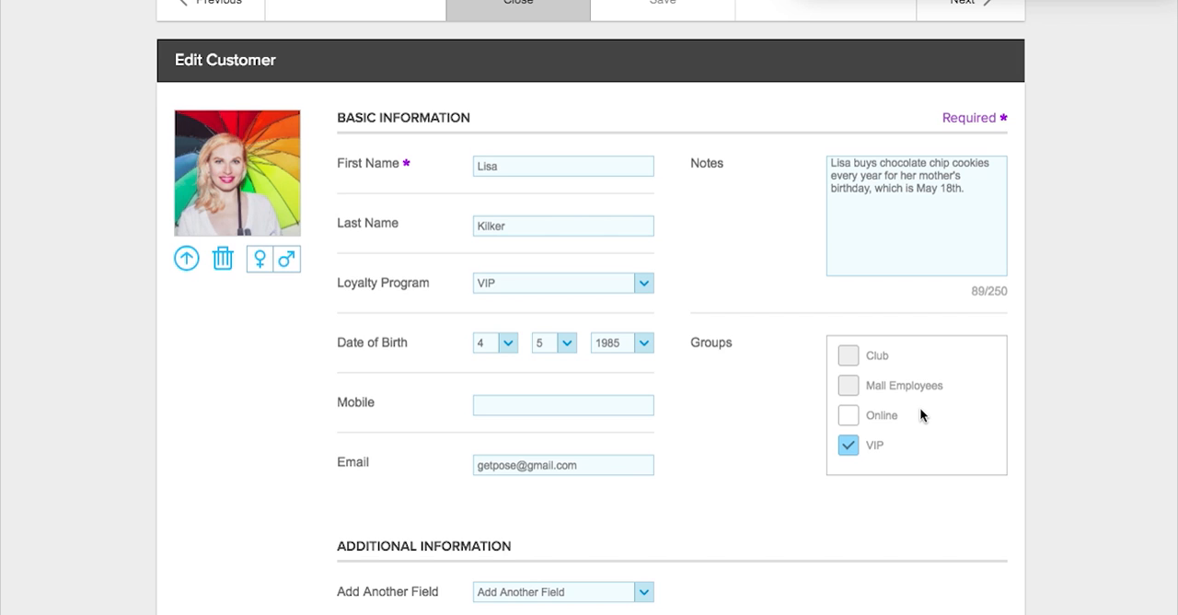
pyautogui.scroll(-1, 920, 415)
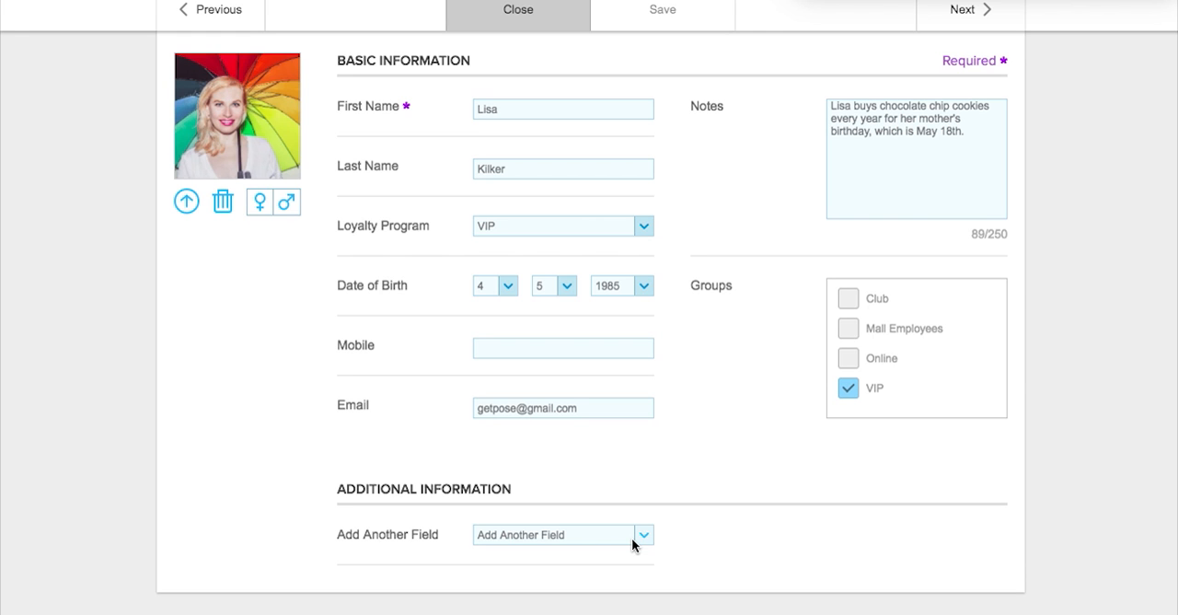
pyautogui.scroll(3, 631, 538)
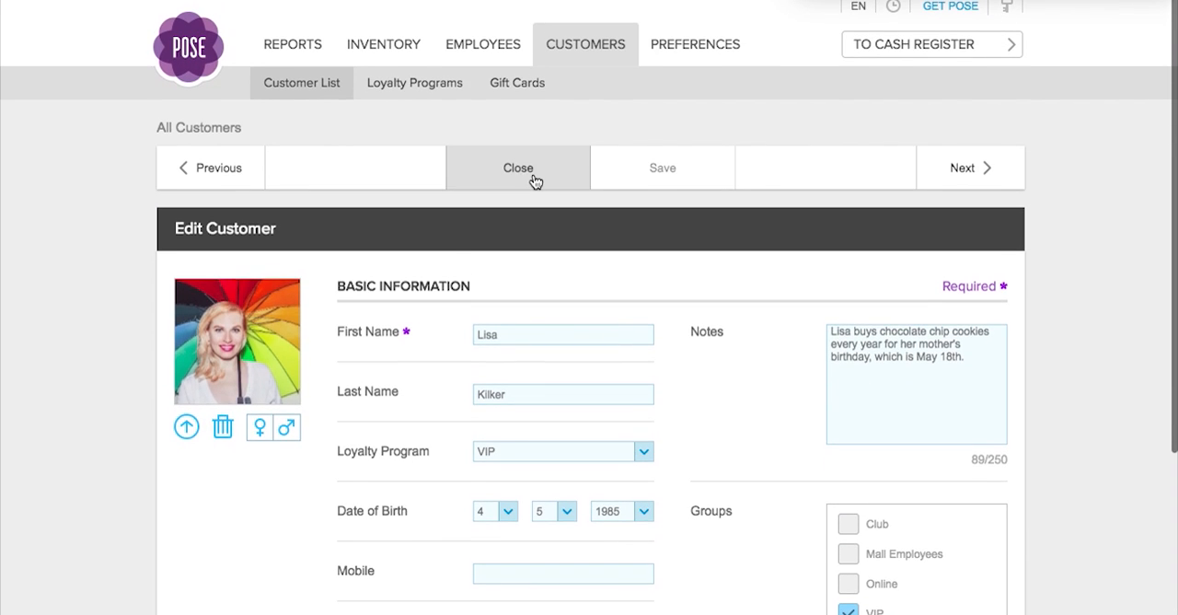
pyautogui.click(533, 171)
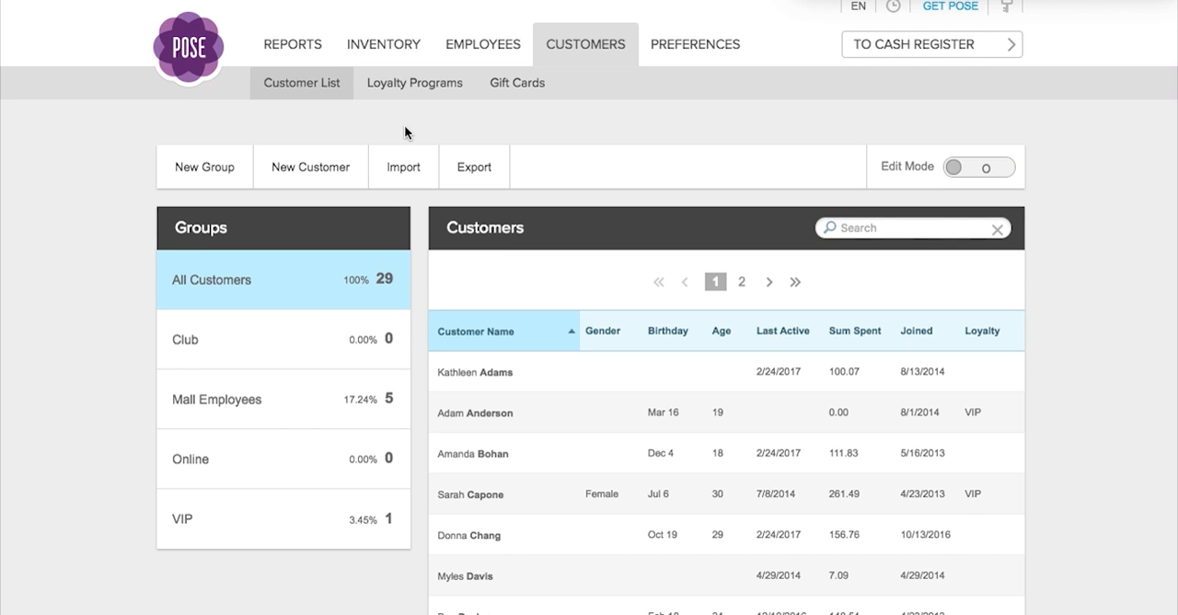
# Open the loyalty programs and examine the validity period options of the Birthday reward.
pyautogui.click(414, 85)
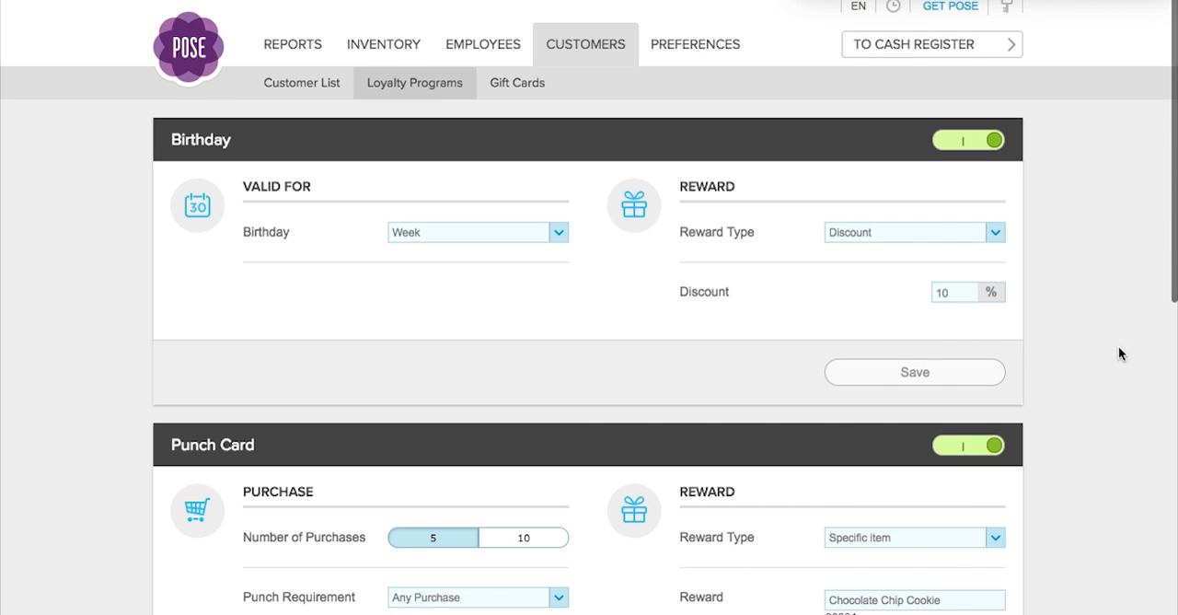
pyautogui.scroll(-3, 1121, 328)
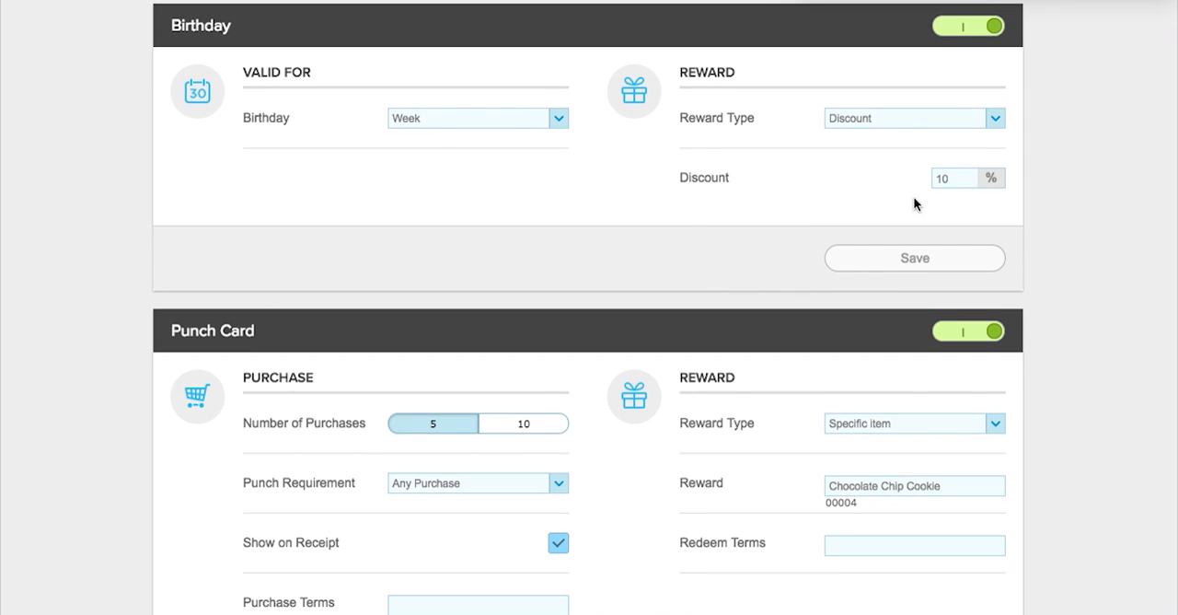
pyautogui.click(557, 119)
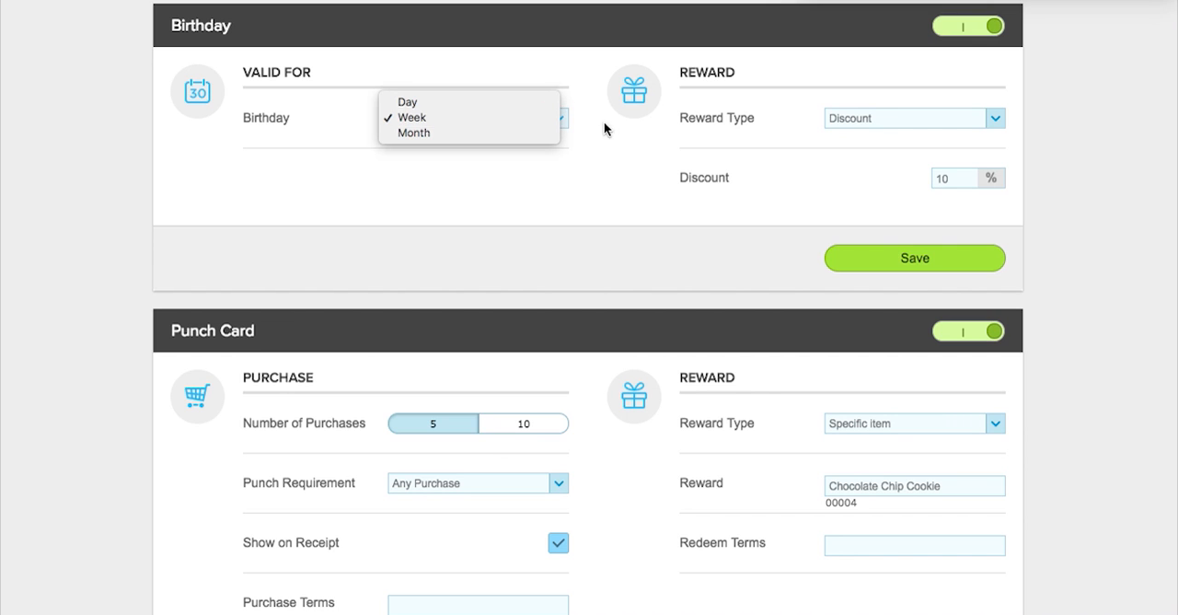
pyautogui.click(611, 135)
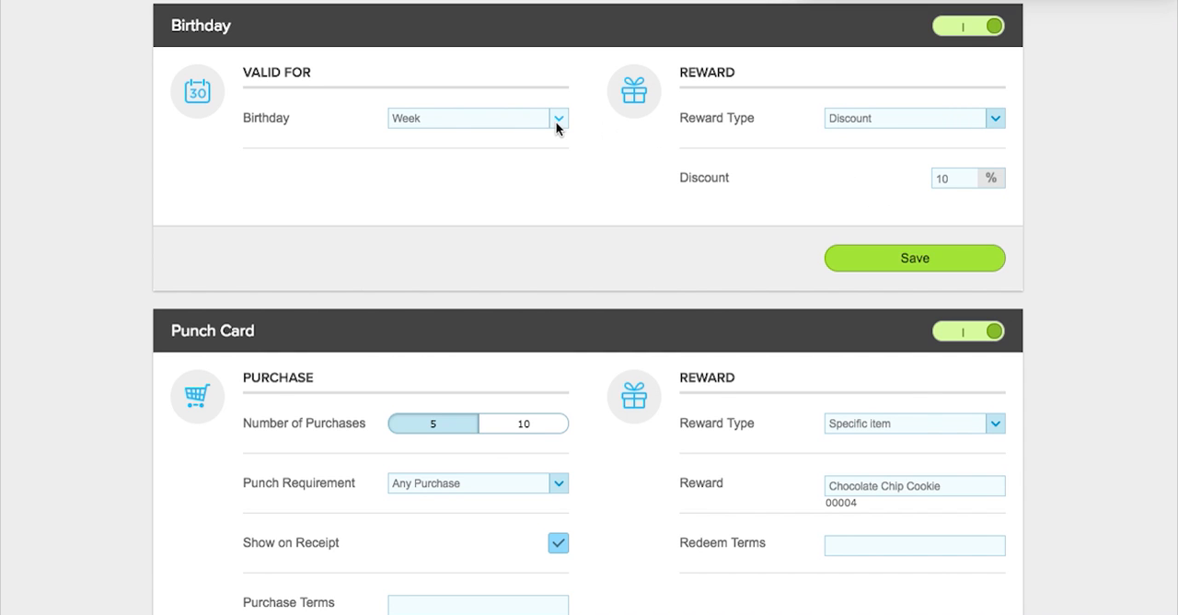
# Review the Punch Card purchase and reward settings and the Loyalty Discount levels.
pyautogui.scroll(-5, 1068, 405)
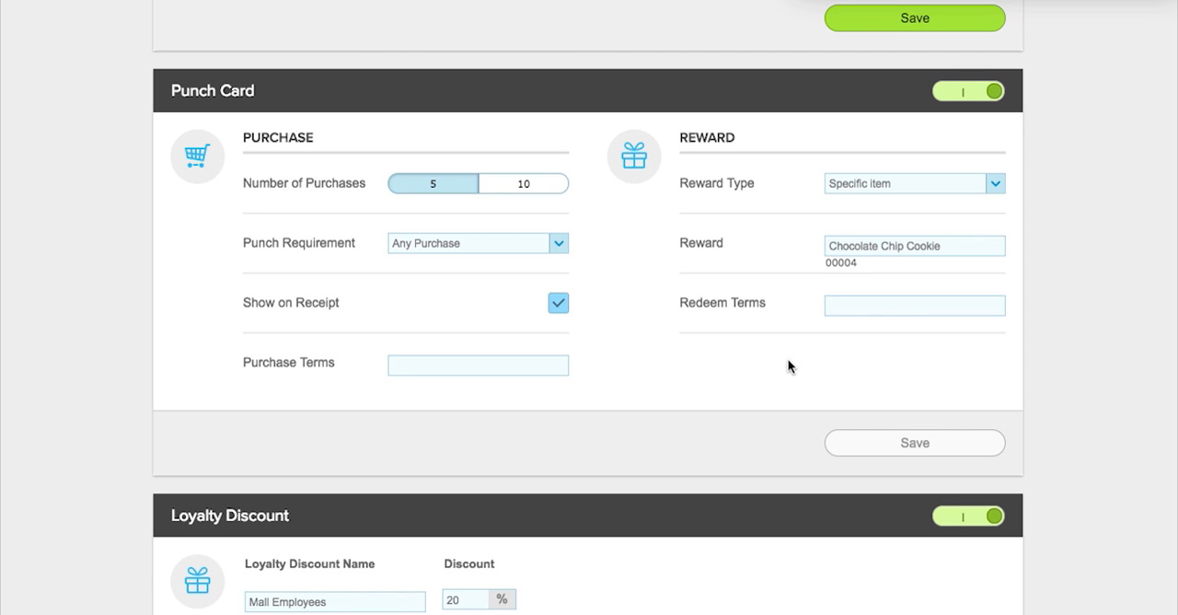
pyautogui.scroll(-3, 787, 365)
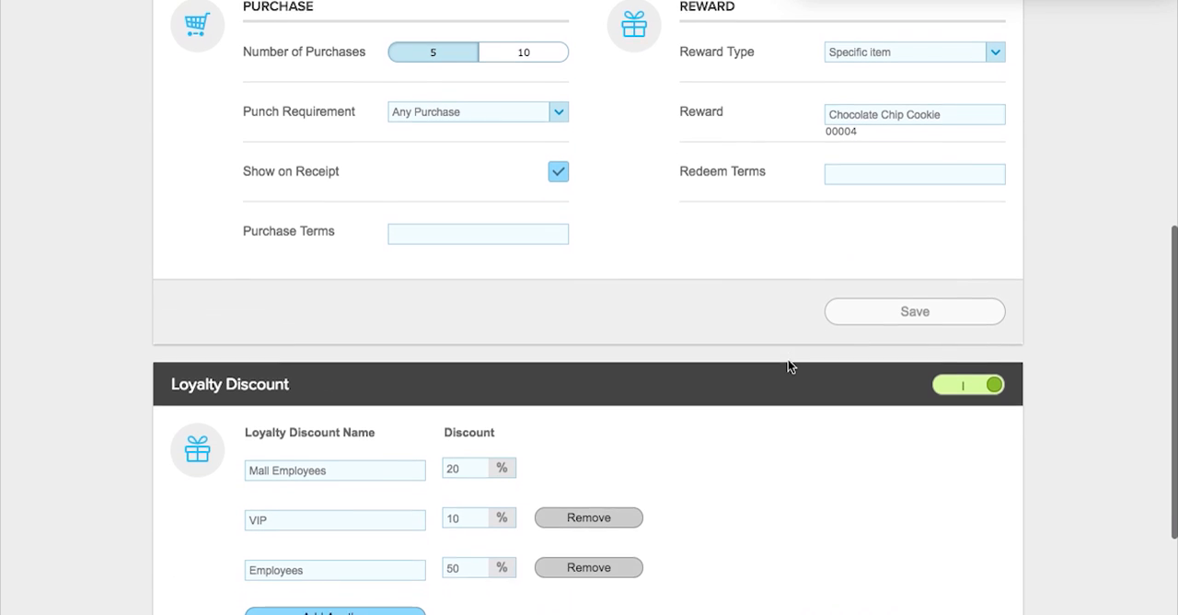
pyautogui.scroll(-3, 788, 361)
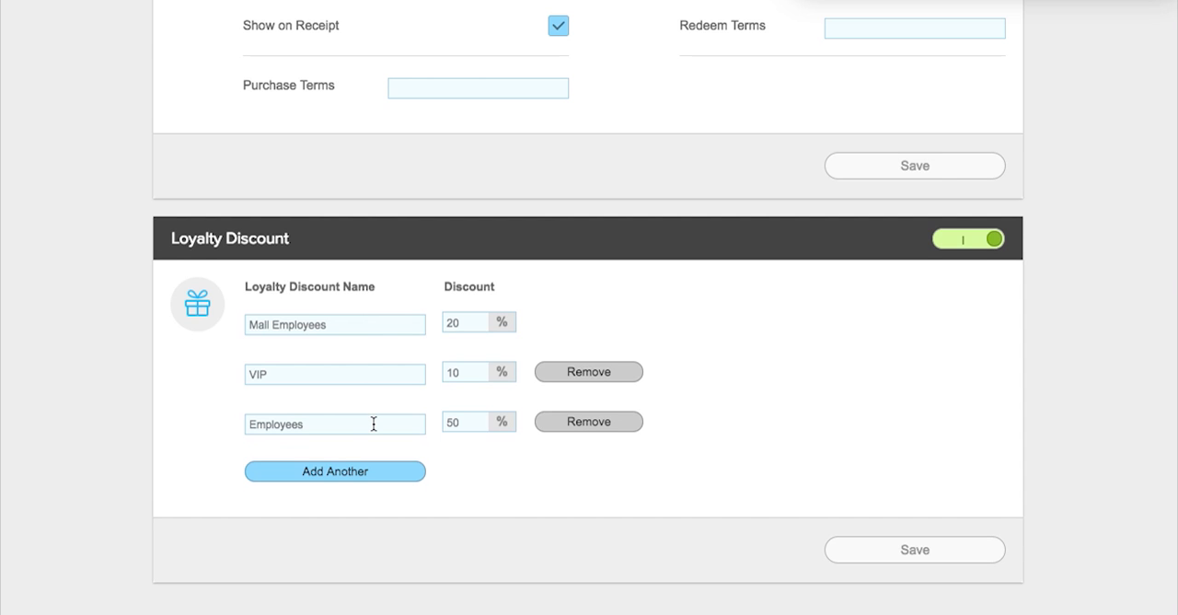
pyautogui.scroll(10, 374, 423)
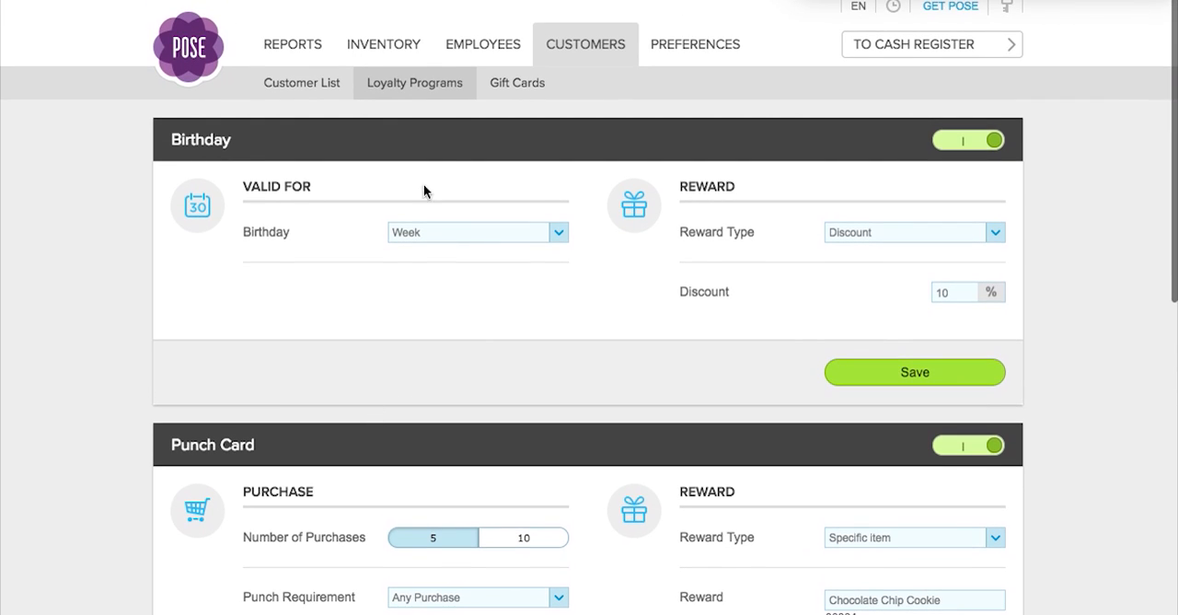
# Open the employee list and examine the fifth employee's personal details, login fields and assigned role.
pyautogui.click(478, 62)
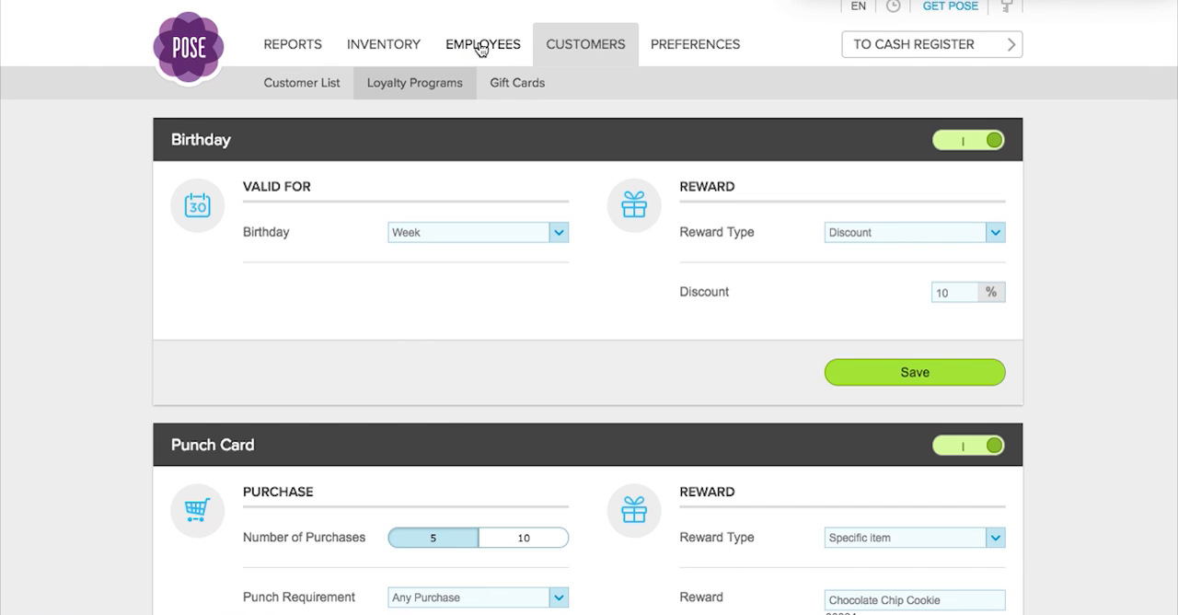
pyautogui.click(478, 44)
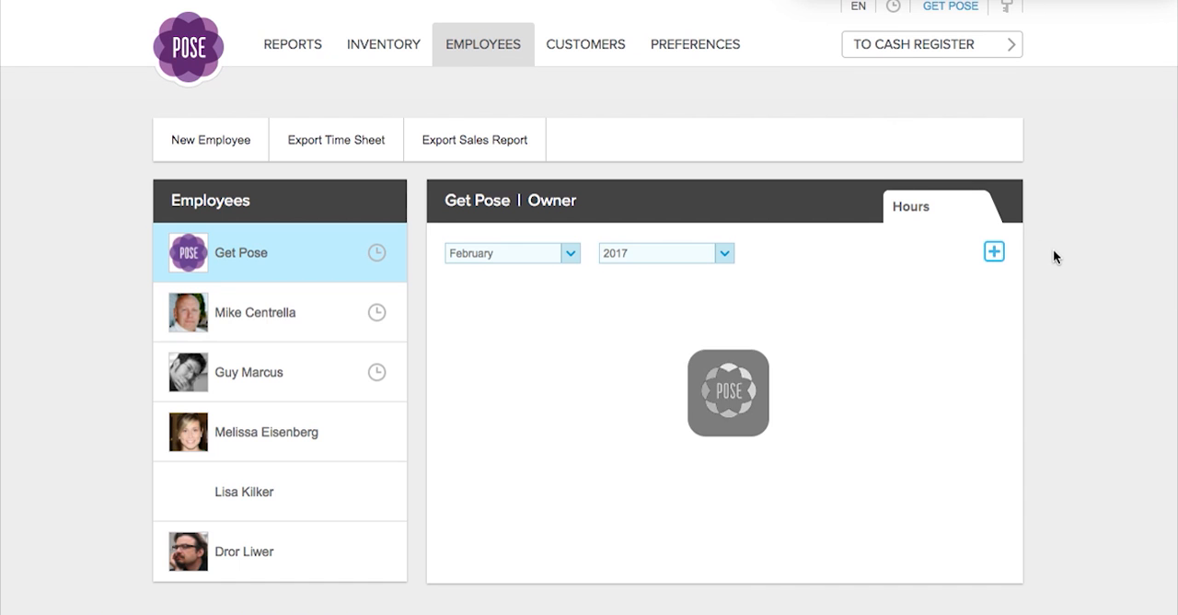
pyautogui.scroll(-1, 1087, 279)
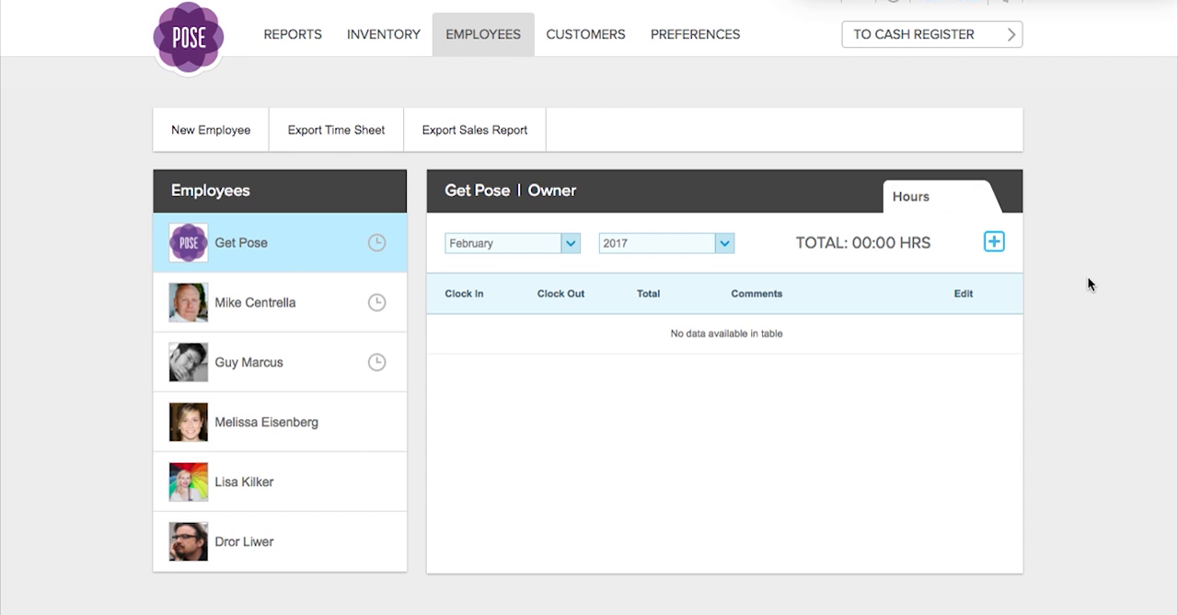
pyautogui.click(265, 477)
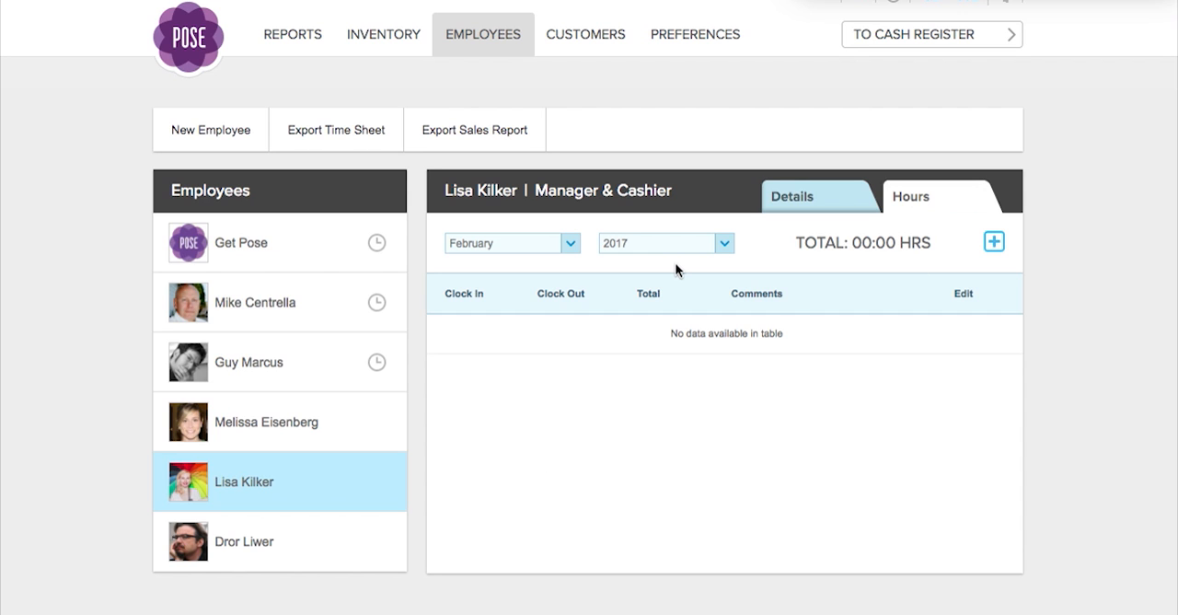
pyautogui.click(781, 194)
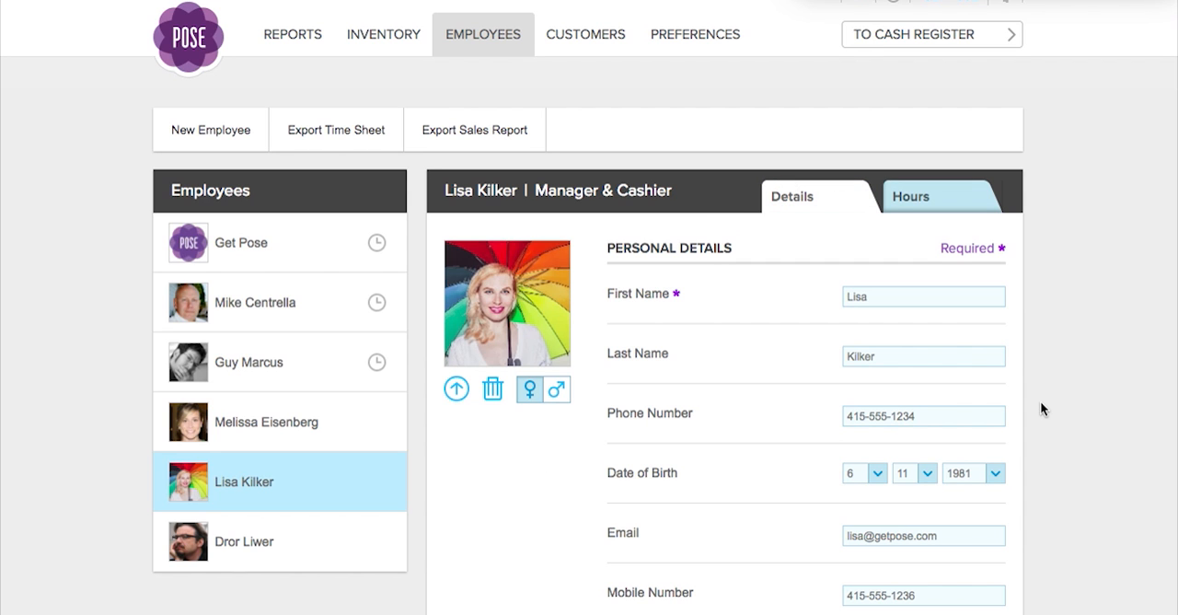
pyautogui.scroll(-5, 1040, 405)
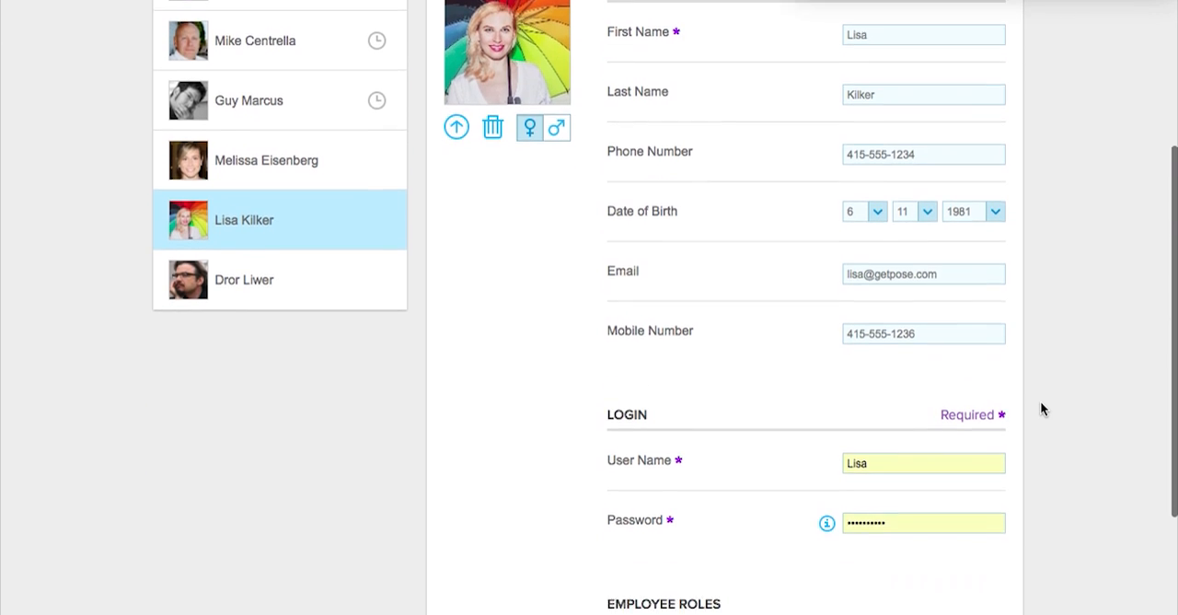
pyautogui.scroll(-4, 1041, 405)
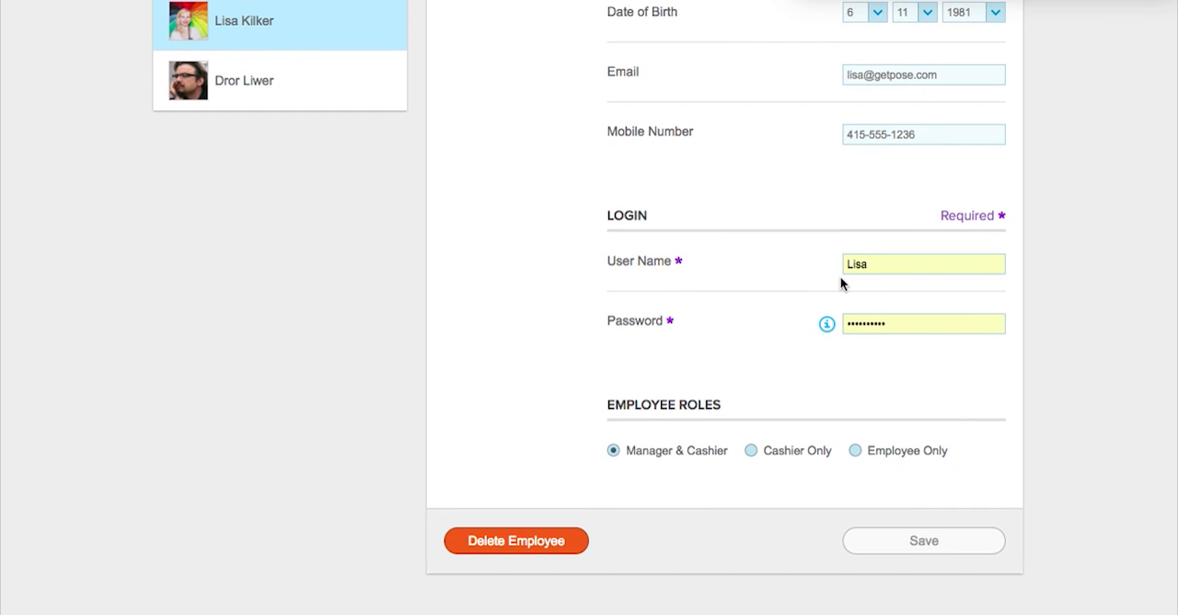
# Leave the employee record, open the inventory and look through its categories and full item list.
pyautogui.moveTo(827, 324)
pyautogui.scroll(5, 966, 445)
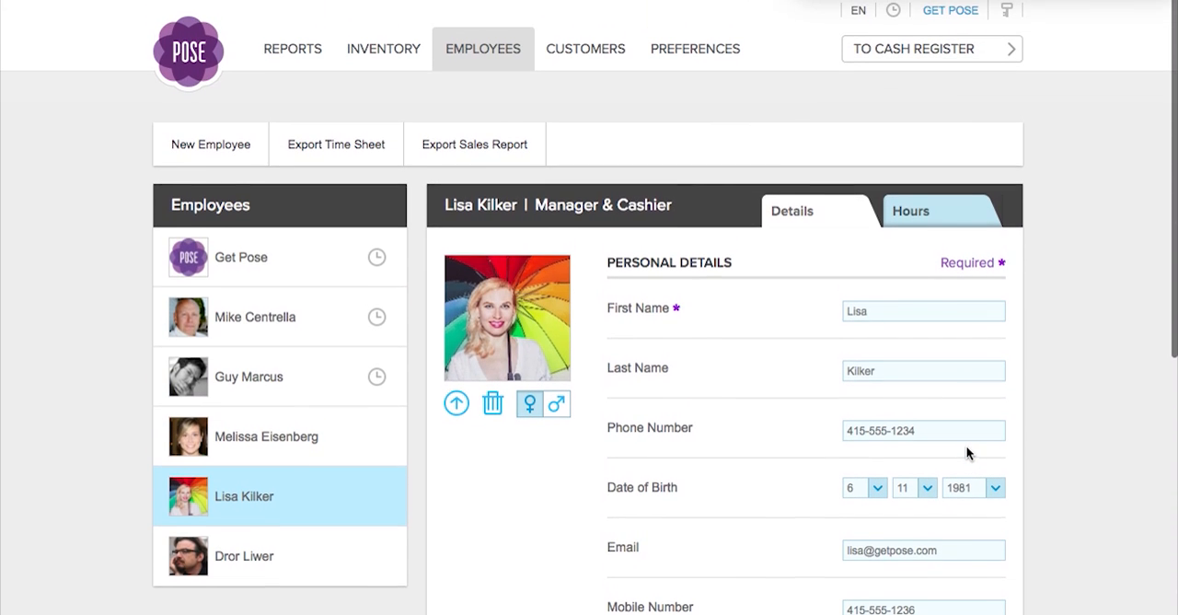
pyautogui.click(376, 48)
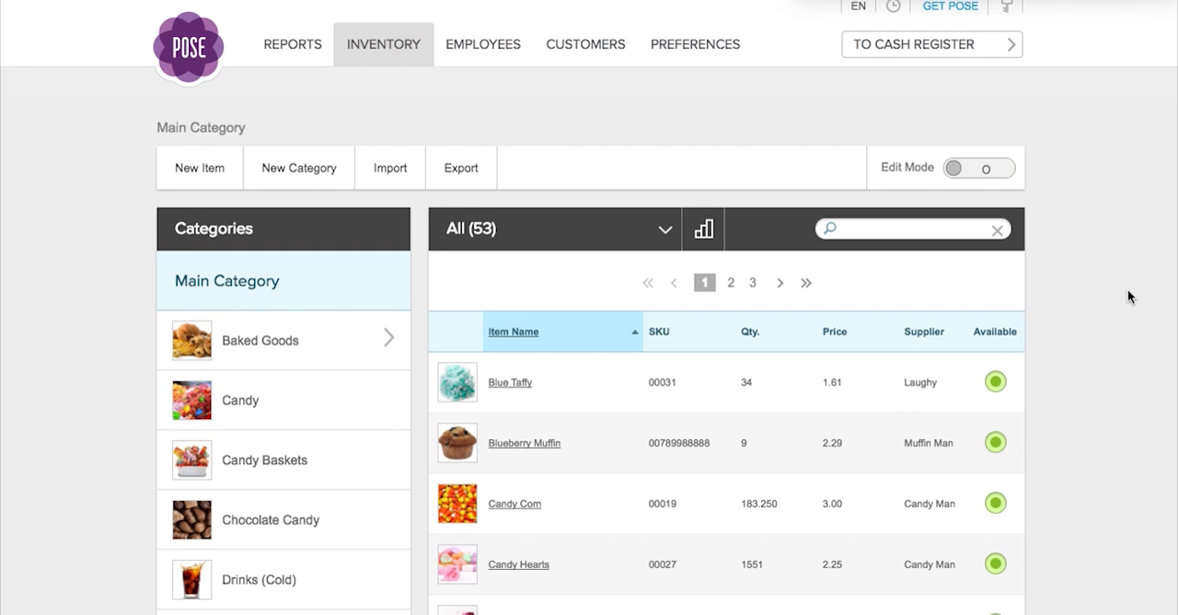
pyautogui.scroll(-3, 1113, 369)
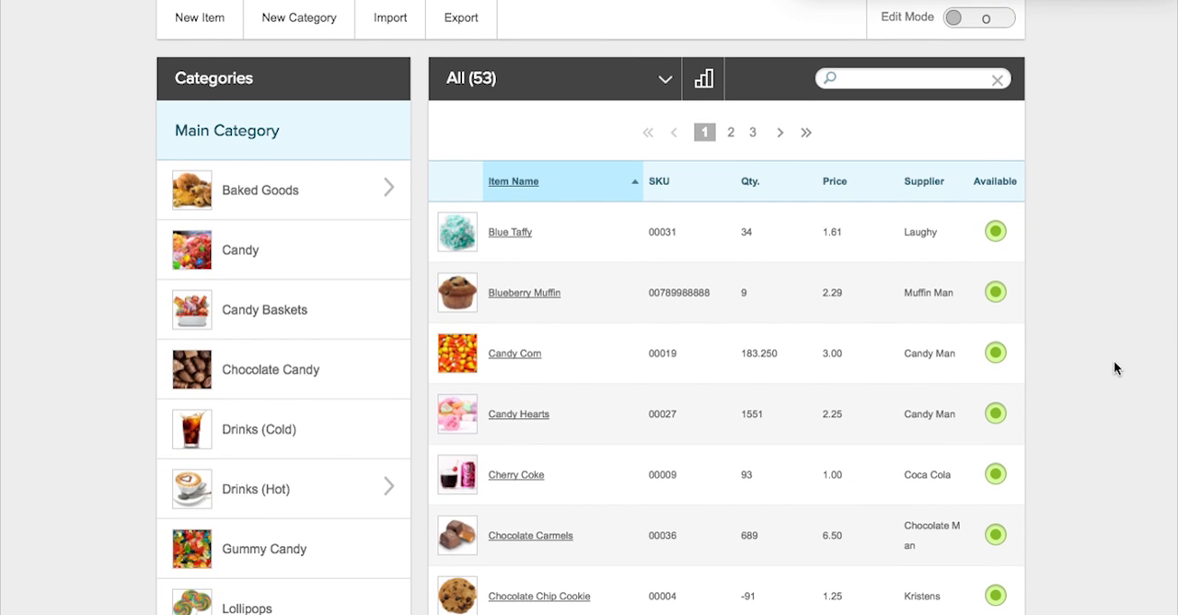
pyautogui.scroll(1, 1113, 366)
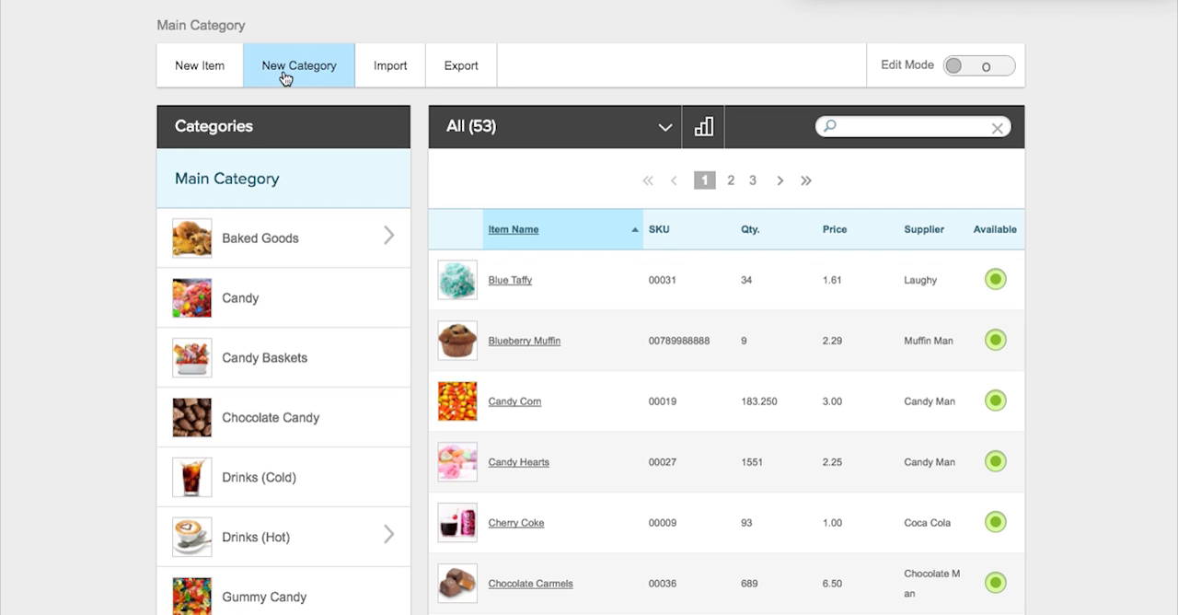
pyautogui.scroll(-3, 131, 198)
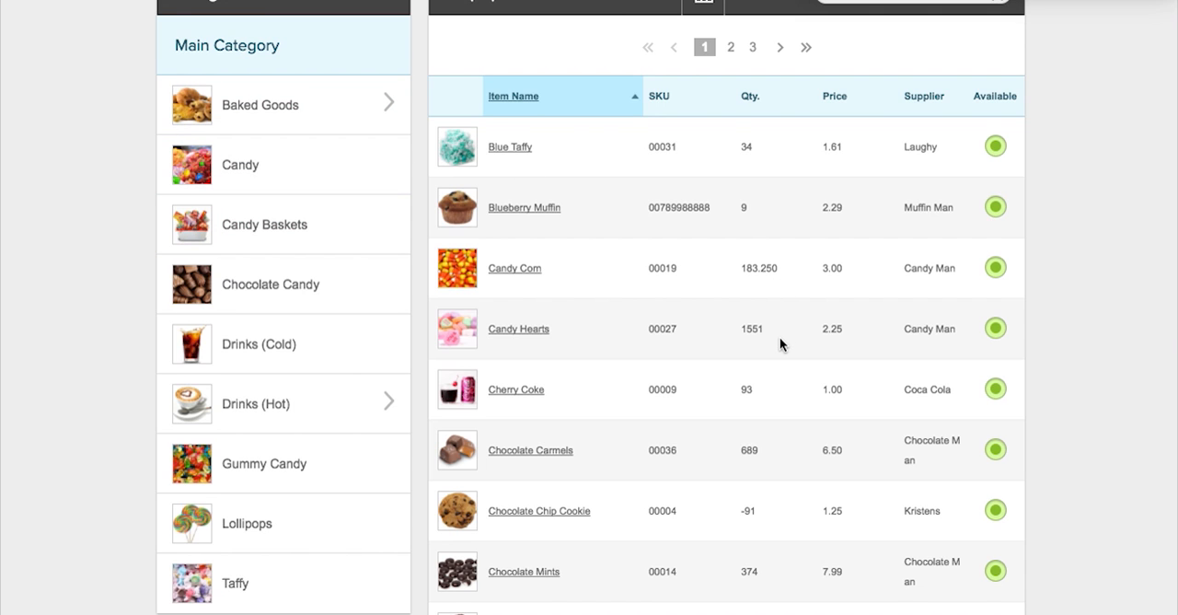
pyautogui.scroll(-2, 780, 344)
pyautogui.scroll(4, 780, 344)
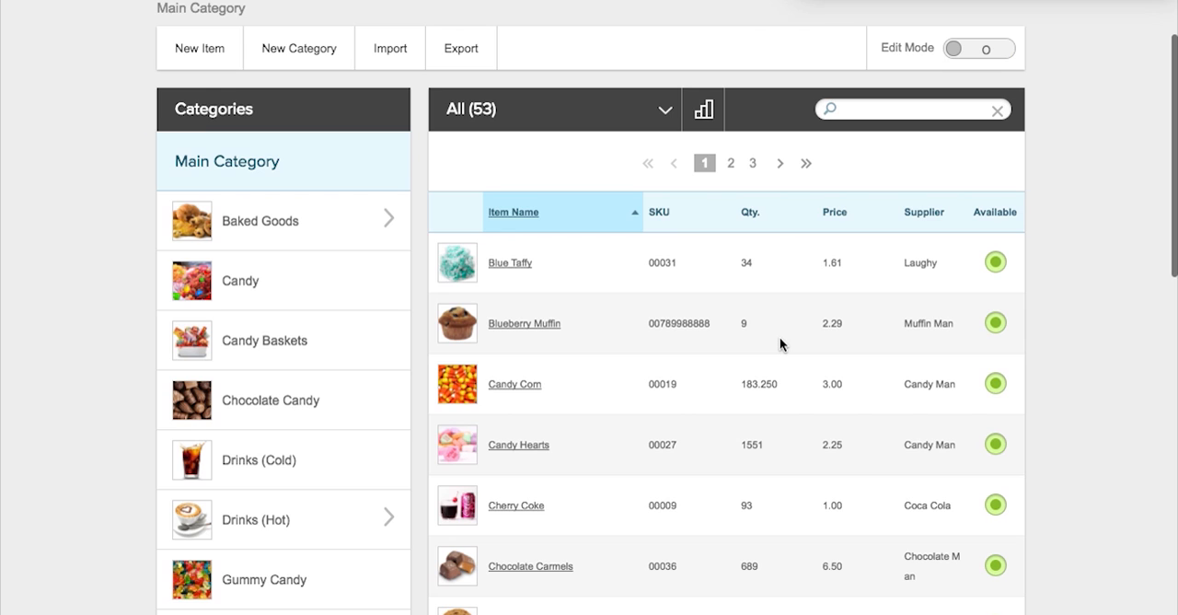
# Open the Cookies subcategory of Baked Goods and review its items.
pyautogui.click(305, 221)
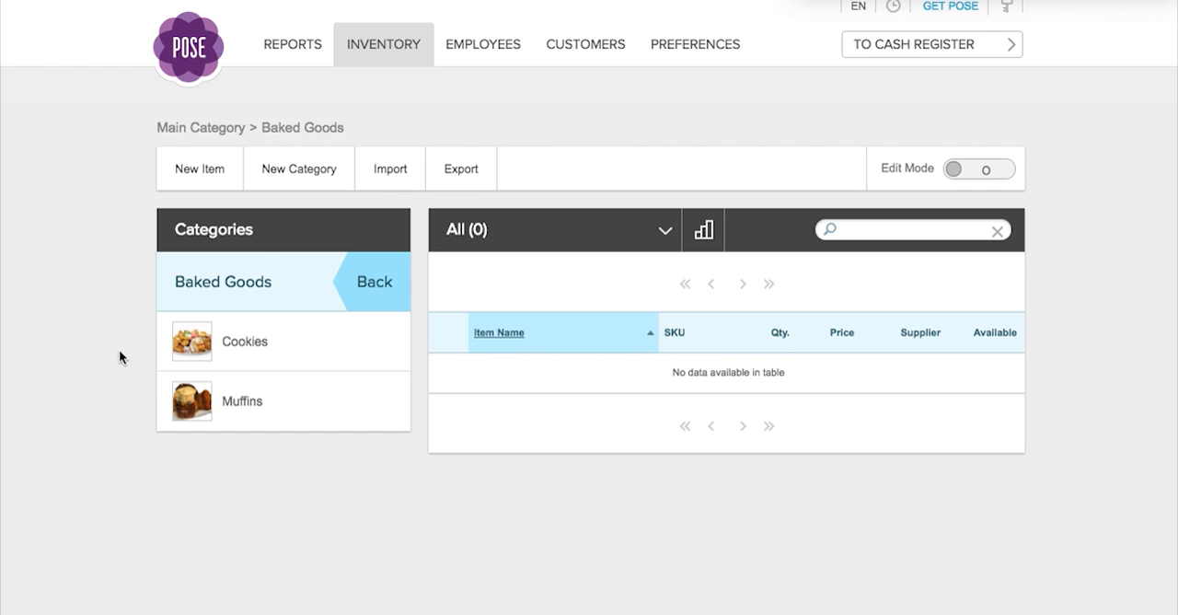
pyautogui.click(255, 343)
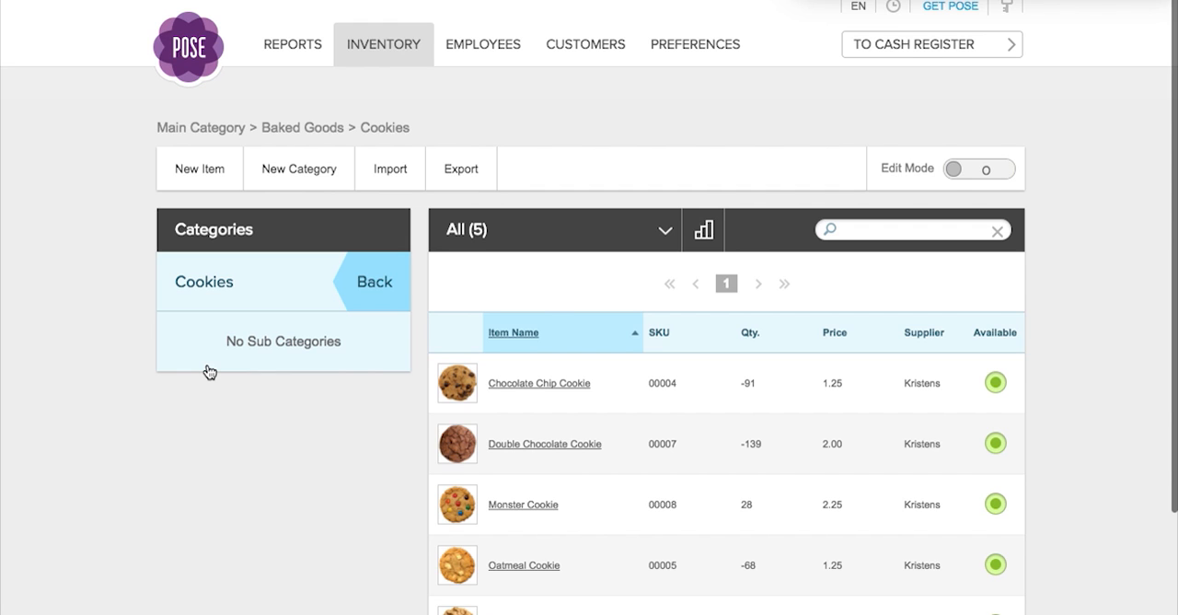
pyautogui.scroll(-2, 1057, 405)
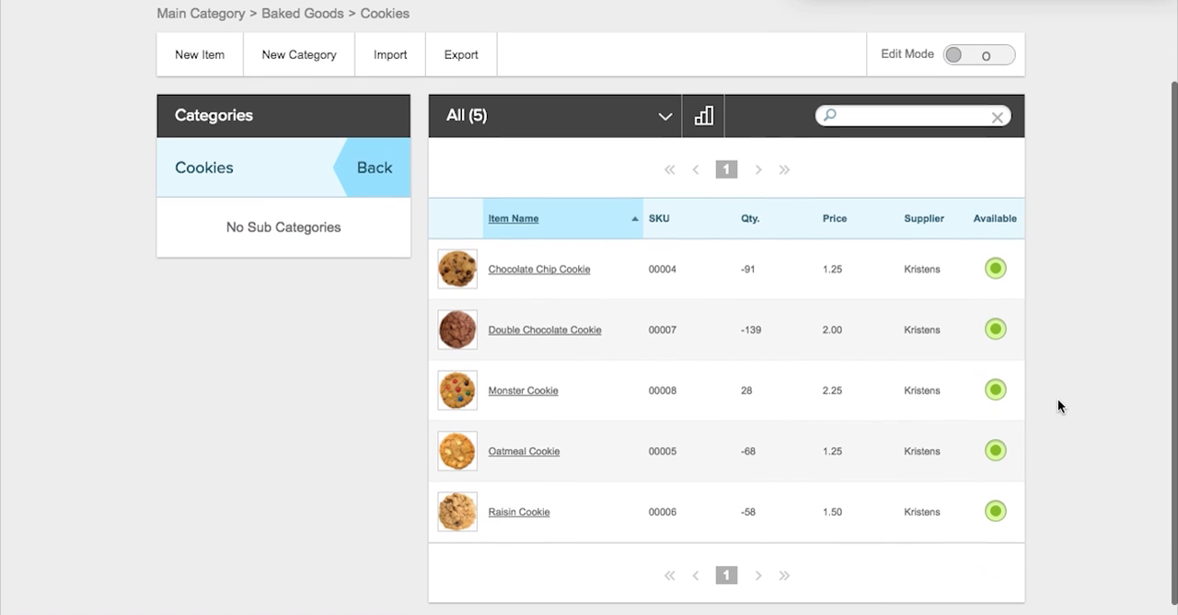
# Open the Chocolate Chip Cookie item and examine its basic information, stock quantity, categories and price settings.
pyautogui.click(573, 266)
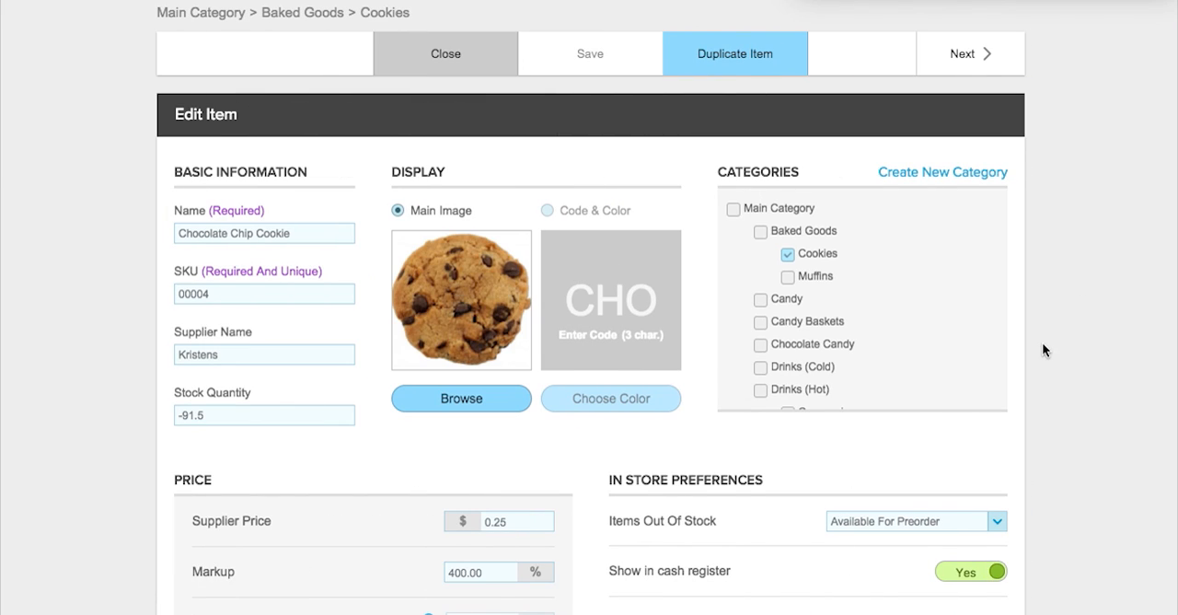
pyautogui.scroll(-1, 1042, 348)
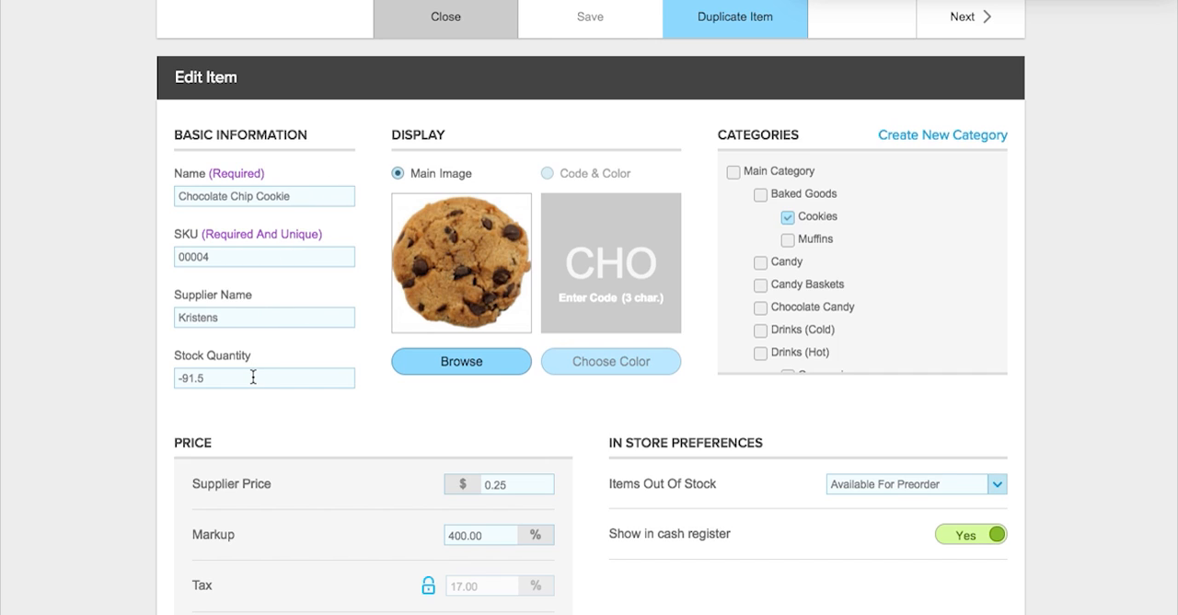
pyautogui.moveTo(196, 377); pyautogui.dragTo(159, 371)
pyautogui.scroll(-5, 938, 257)
pyautogui.scroll(-5, 1028, 302)
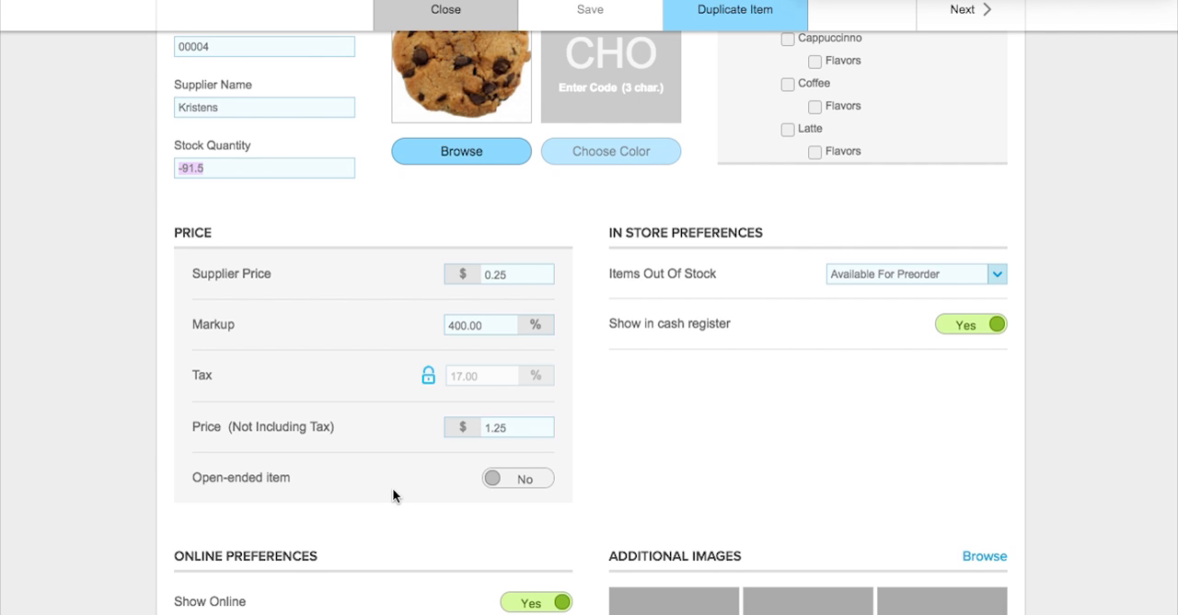
pyautogui.scroll(3, 392, 495)
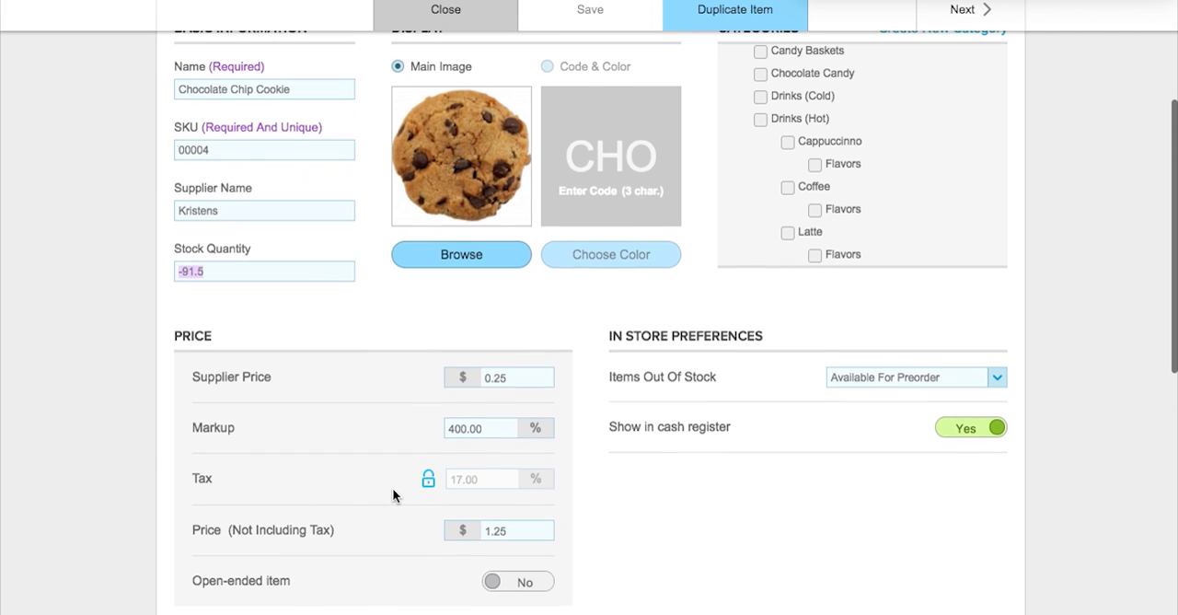
pyautogui.scroll(-1, 392, 495)
pyautogui.scroll(-2, 393, 495)
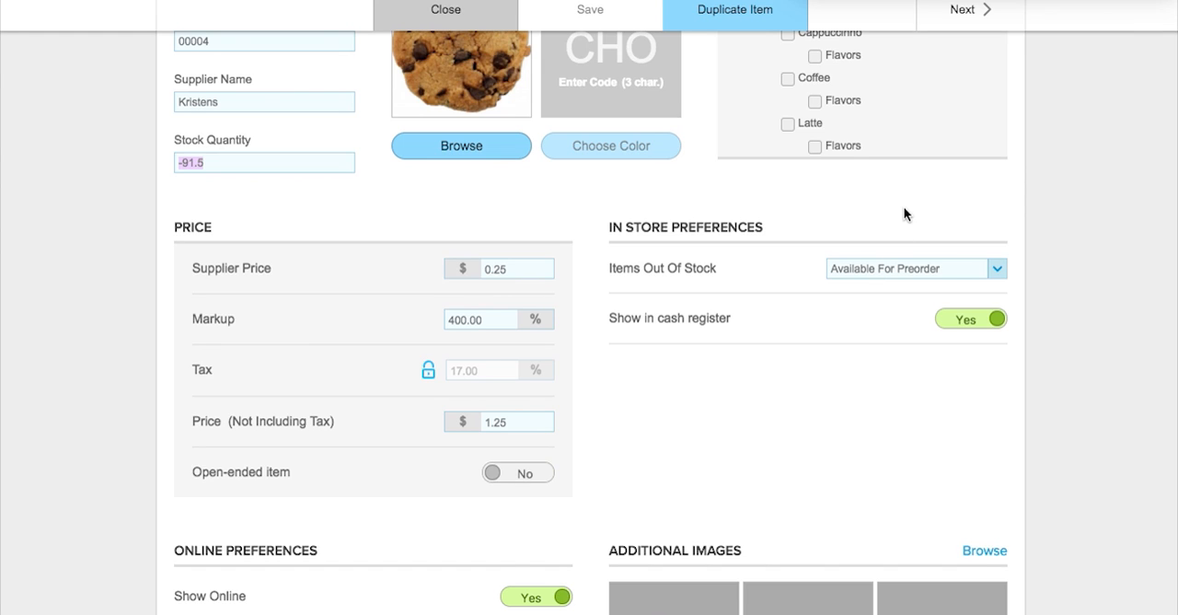
# Examine the Items Out Of Stock options in the cookie's in-store preferences, keeping Available For Preorder.
pyautogui.click(292, 161)
pyautogui.click(906, 267)
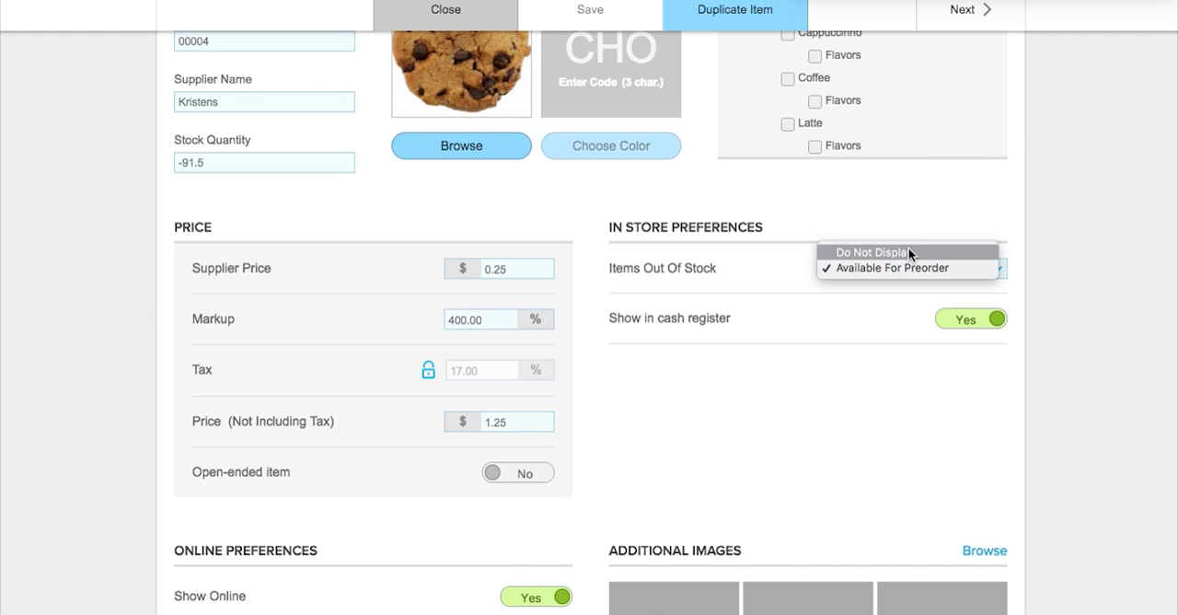
pyautogui.click(934, 203)
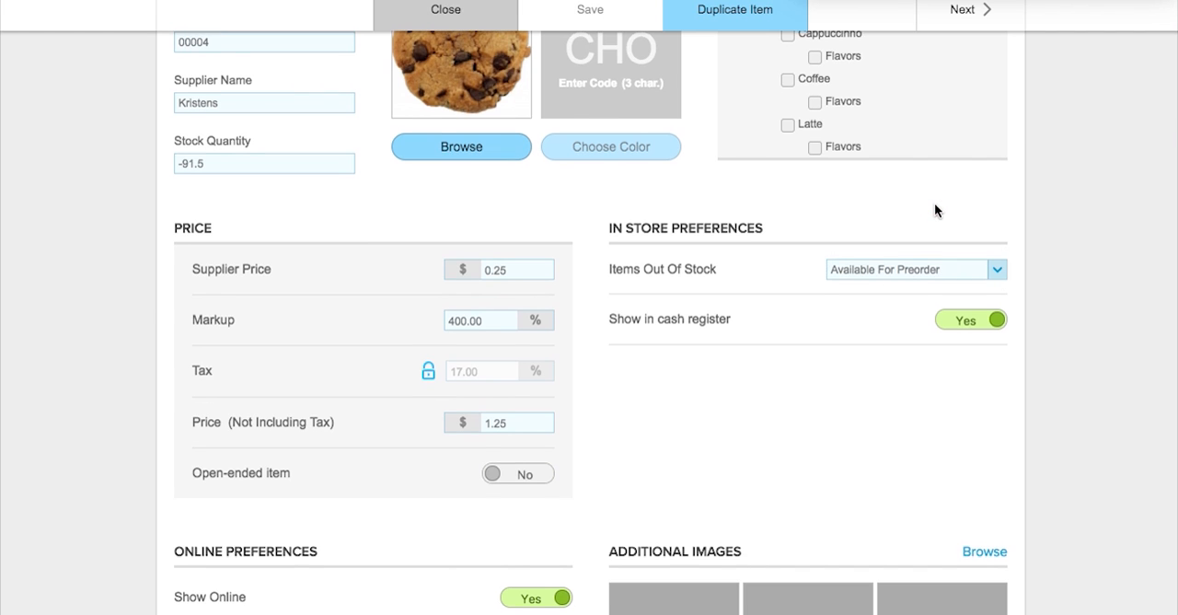
# Close the cookie item, then examine the CSV template and upload options for importing an item list, and cancel the import.
pyautogui.scroll(5, 934, 203)
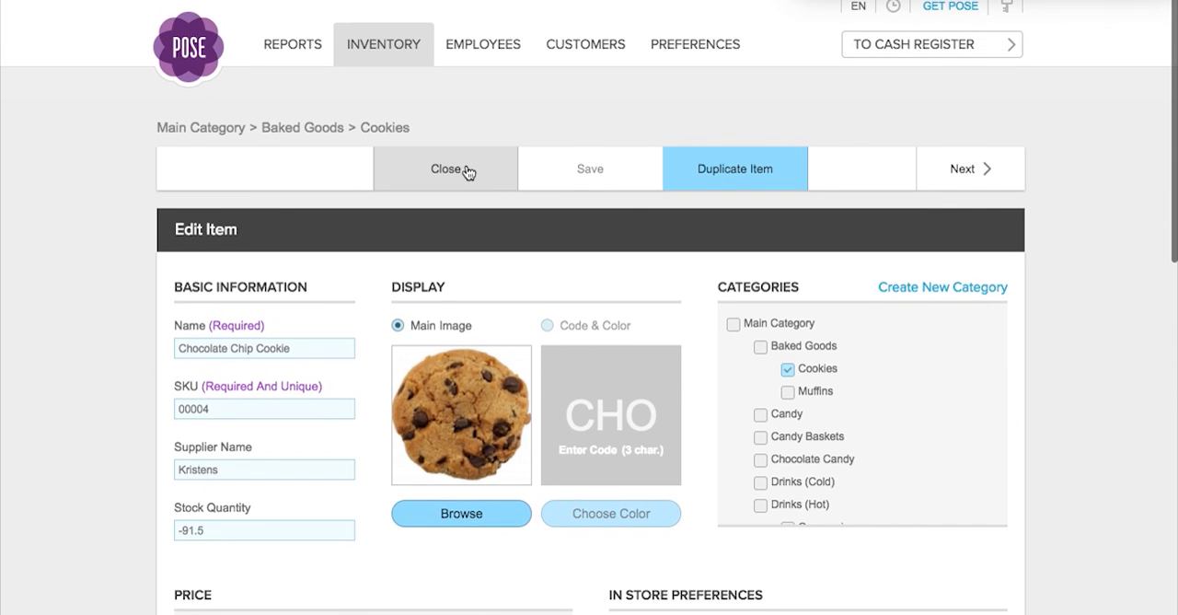
pyautogui.click(447, 170)
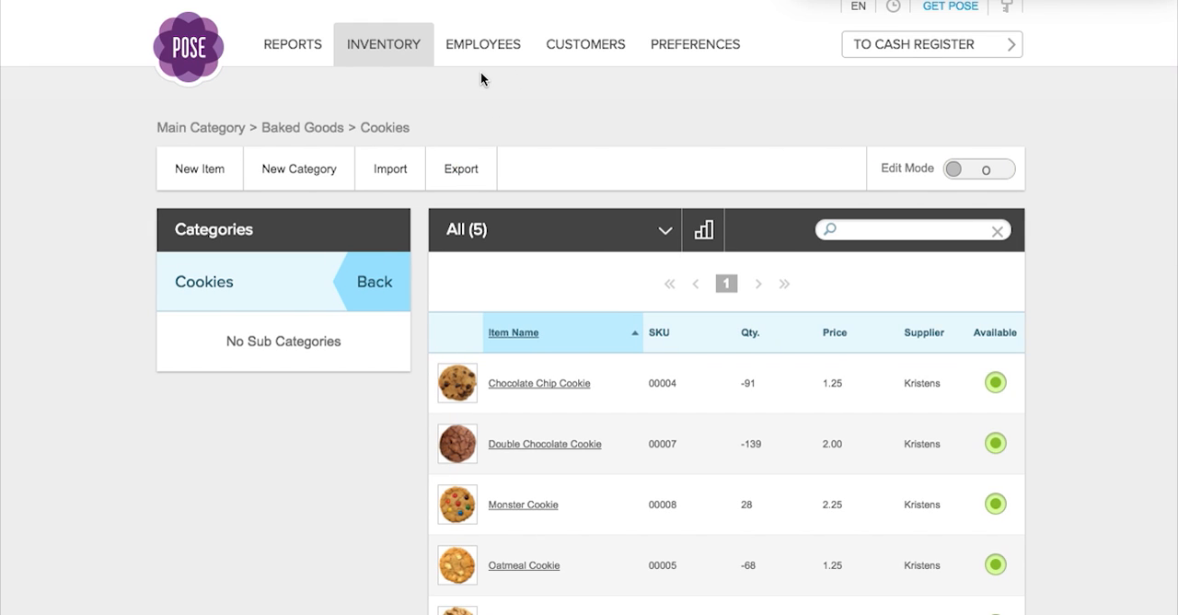
pyautogui.click(395, 173)
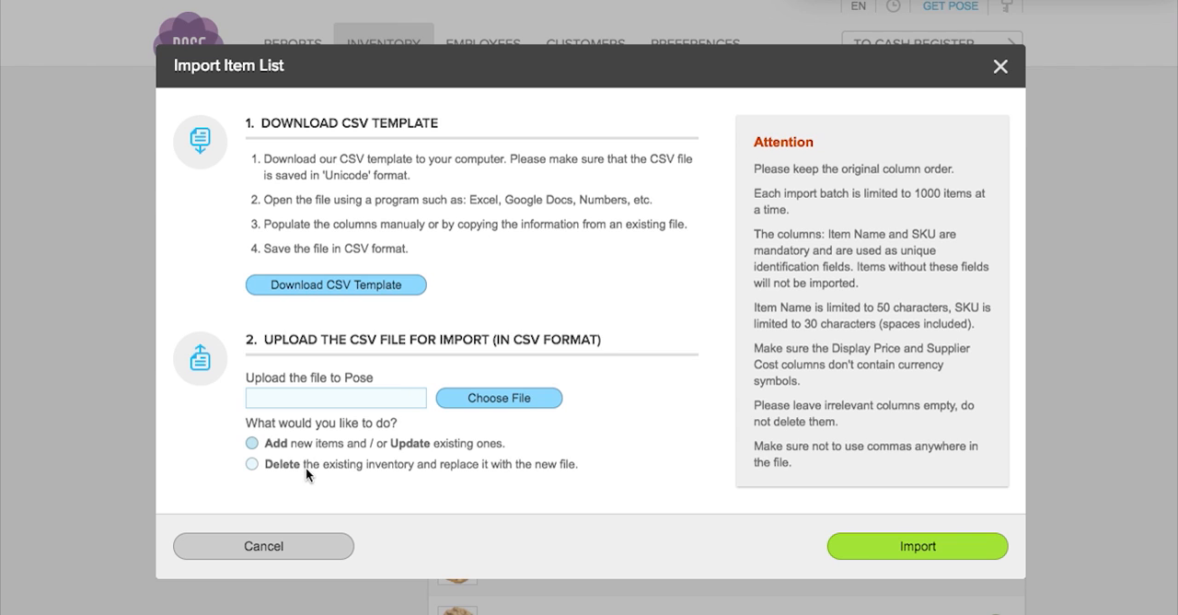
pyautogui.click(302, 549)
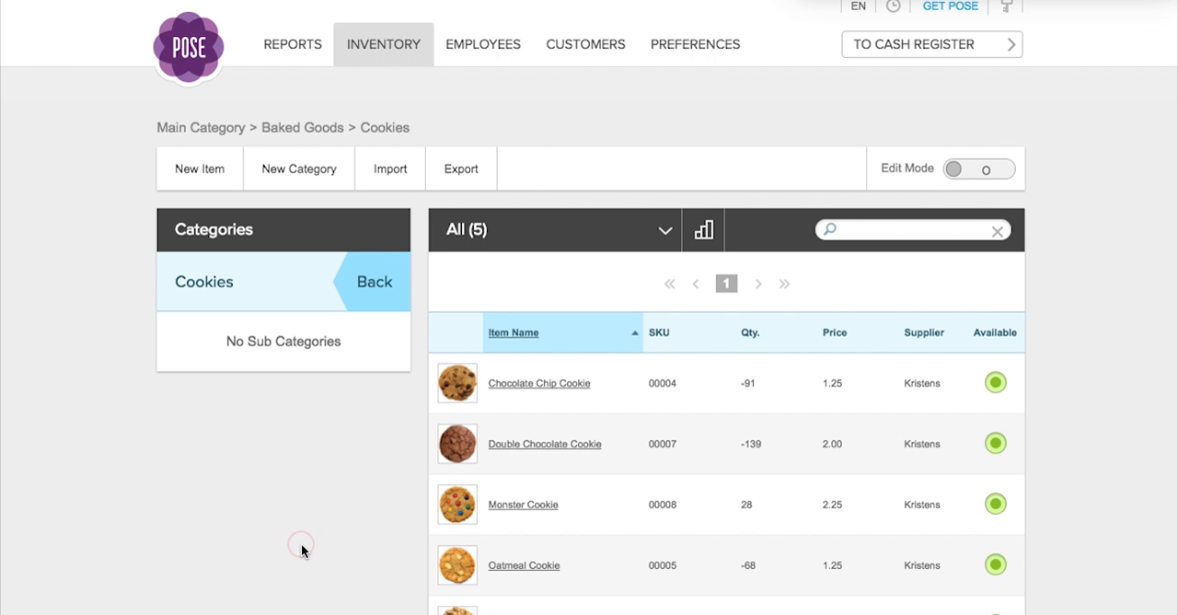
# Open the sales report and examine its available date periods and cash register choices.
pyautogui.click(294, 46)
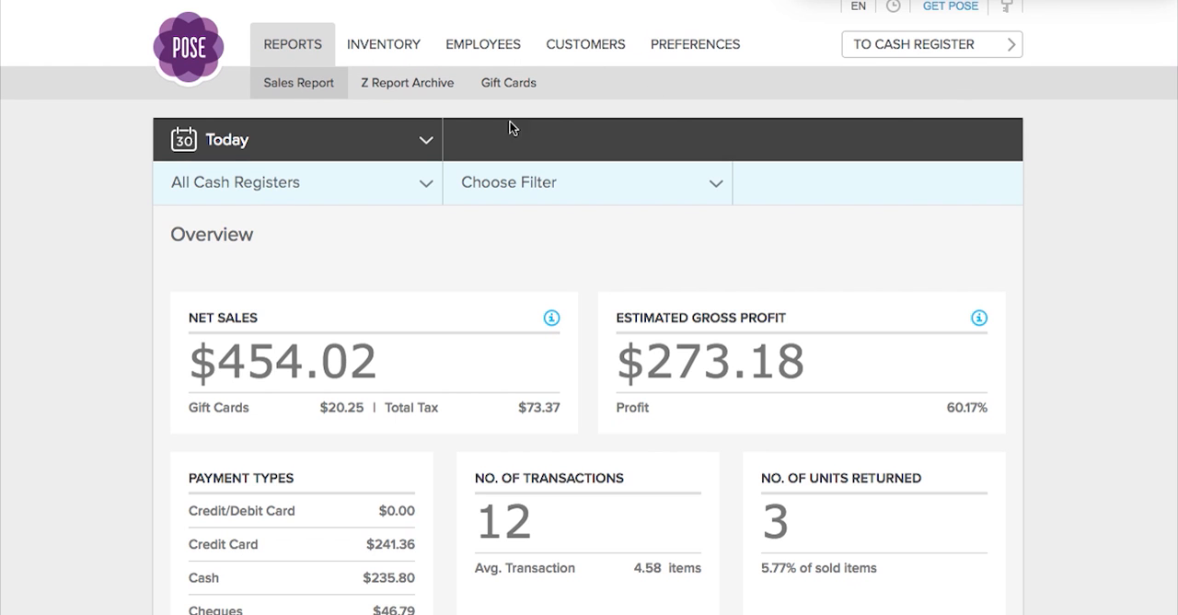
pyautogui.click(425, 140)
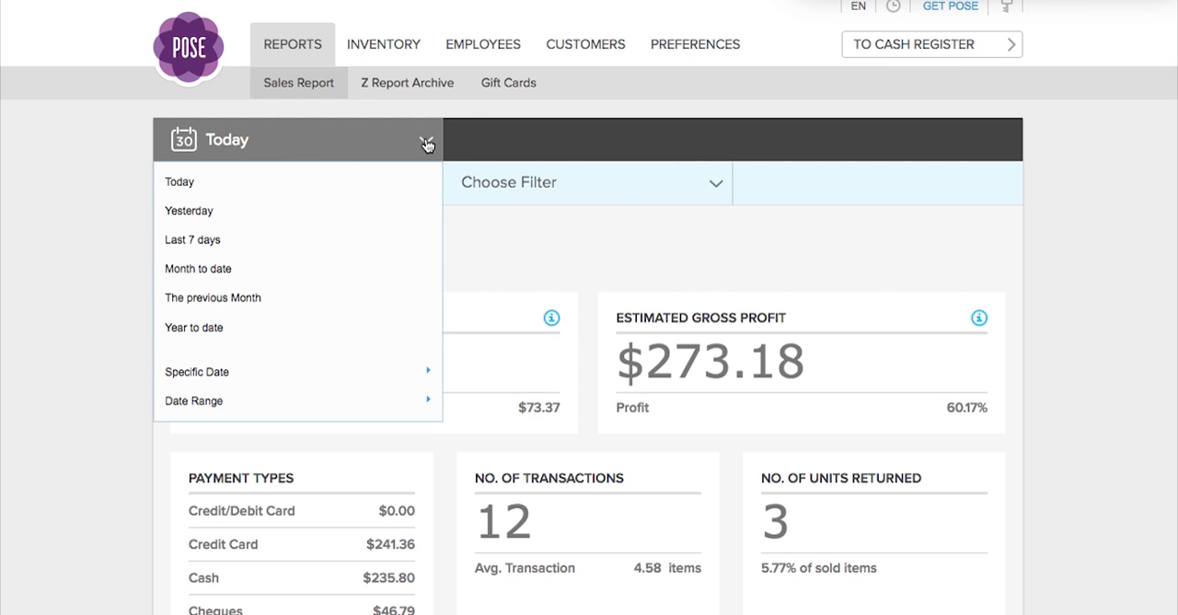
pyautogui.click(515, 232)
pyautogui.click(412, 183)
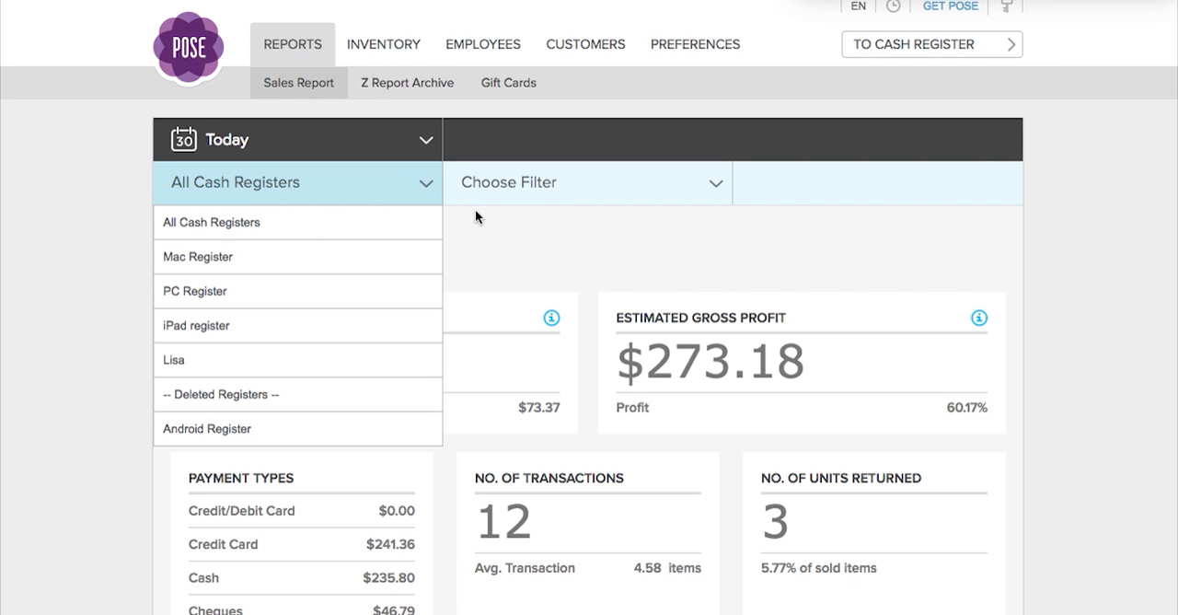
pyautogui.click(532, 252)
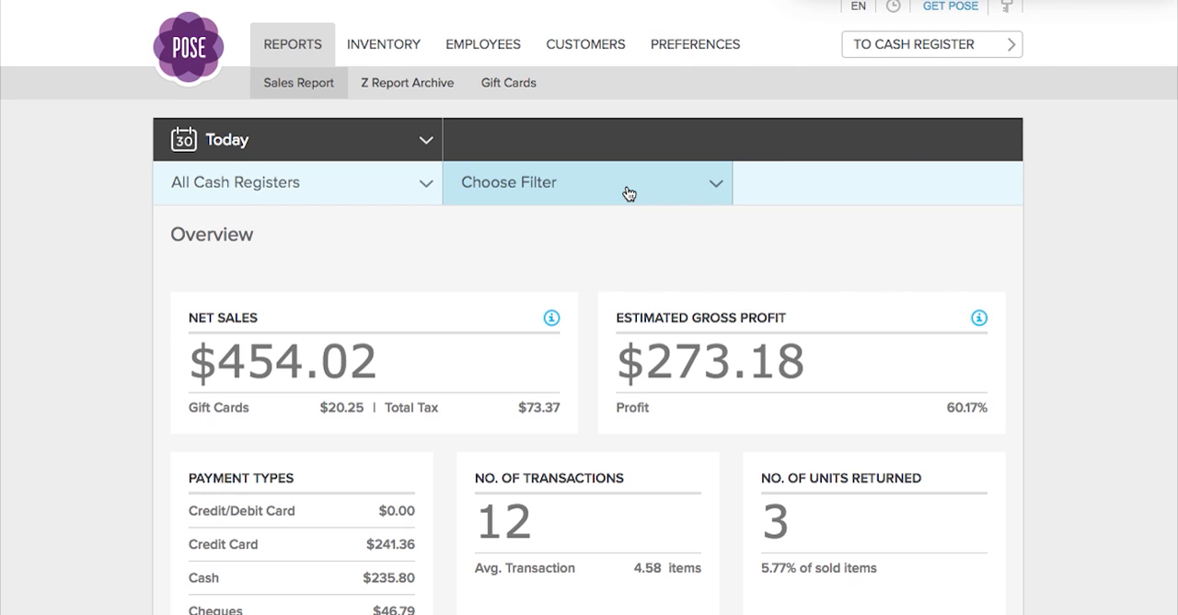
# Review the sales report's overview figures, hourly sales chart and Units Sold table.
pyautogui.scroll(-5, 1091, 257)
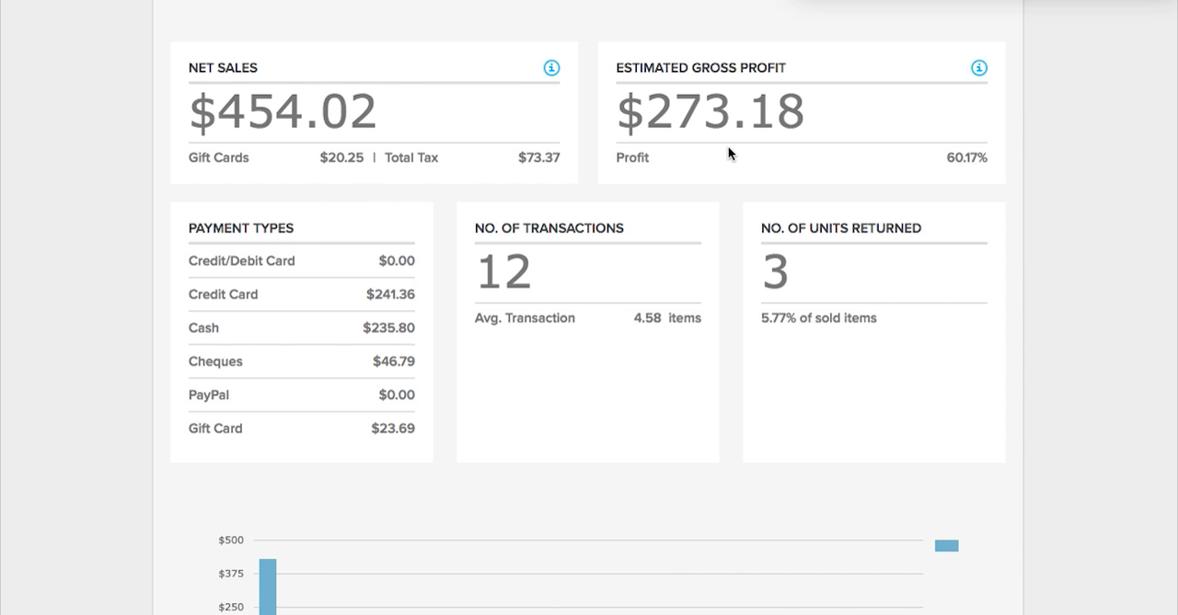
pyautogui.scroll(-5, 1000, 331)
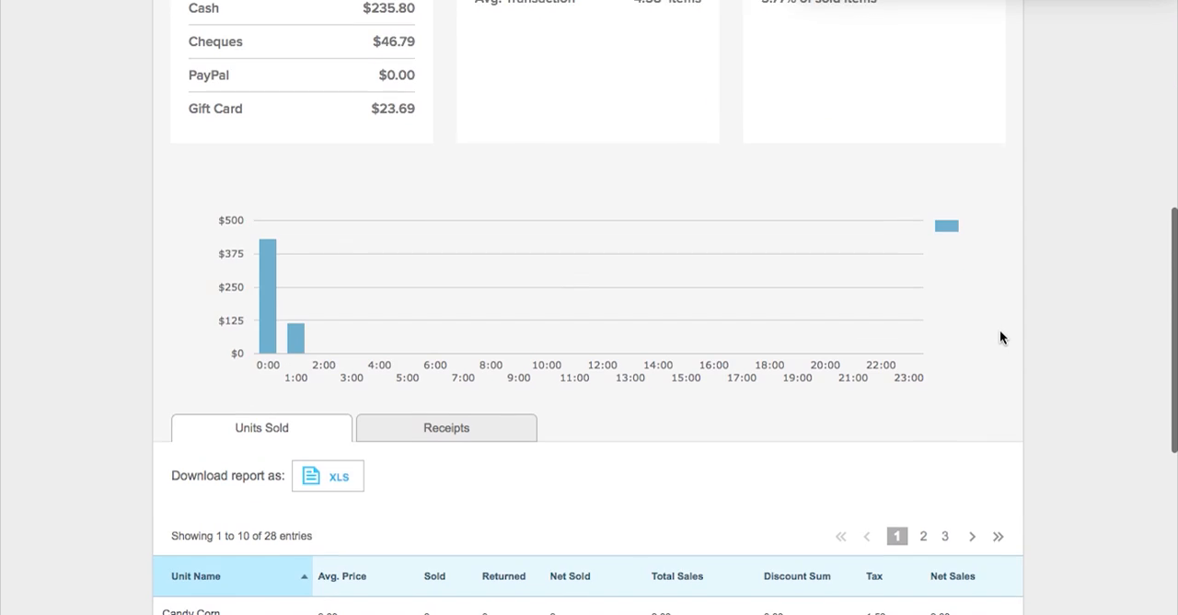
pyautogui.scroll(-3, 999, 331)
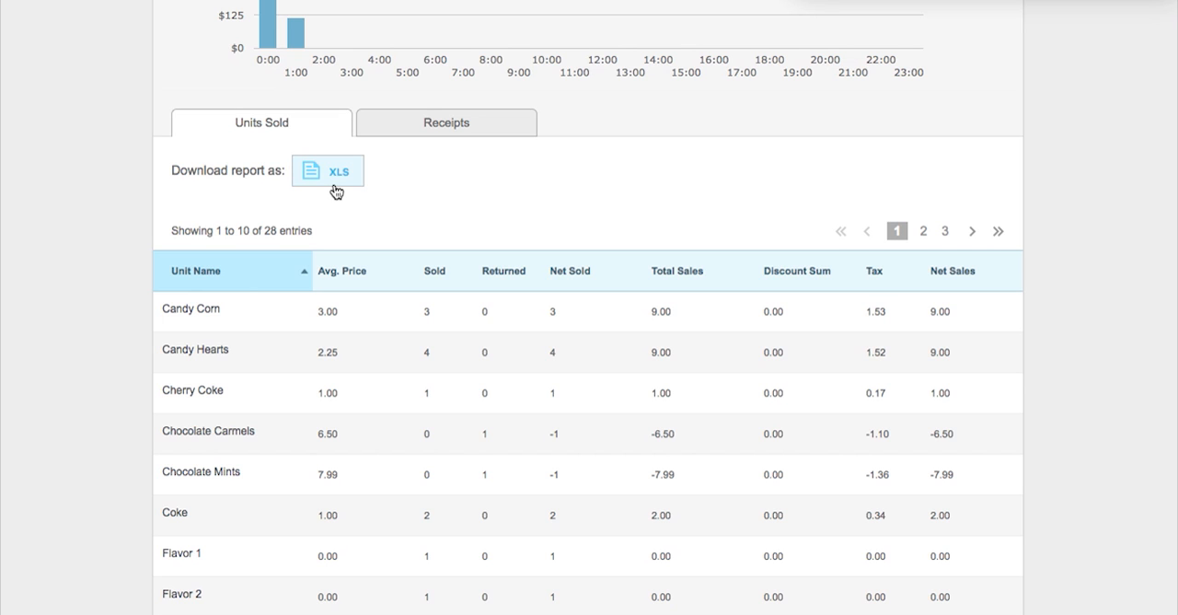
# Open the receipts list, examine the second entry's items, totals and gift card details, and close it to return to the overview.
pyautogui.click(406, 121)
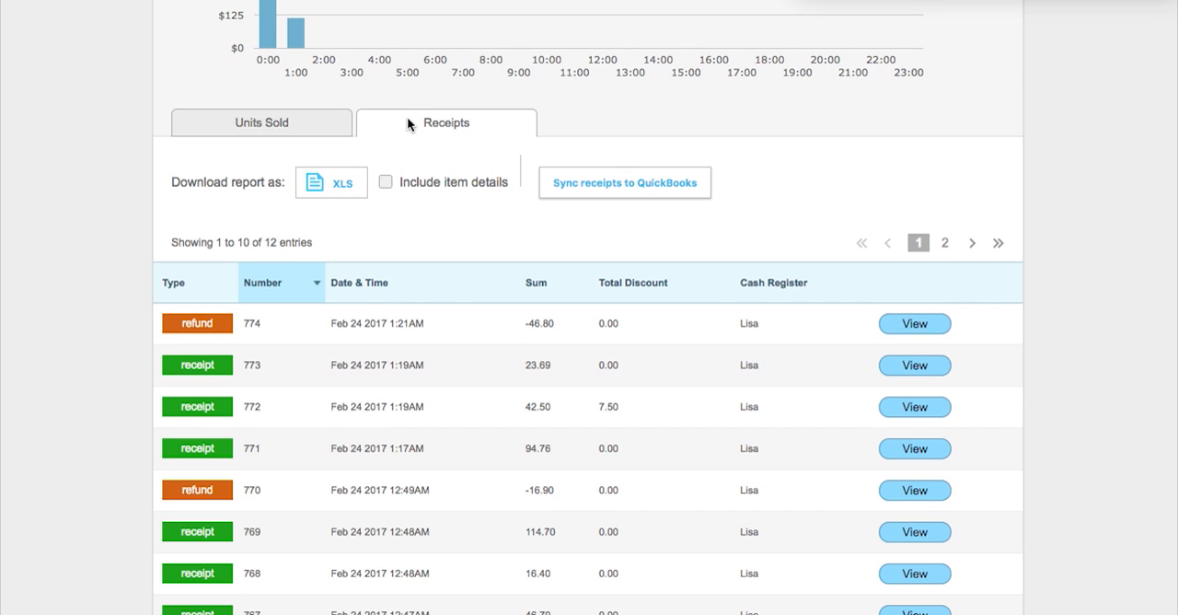
pyautogui.click(902, 366)
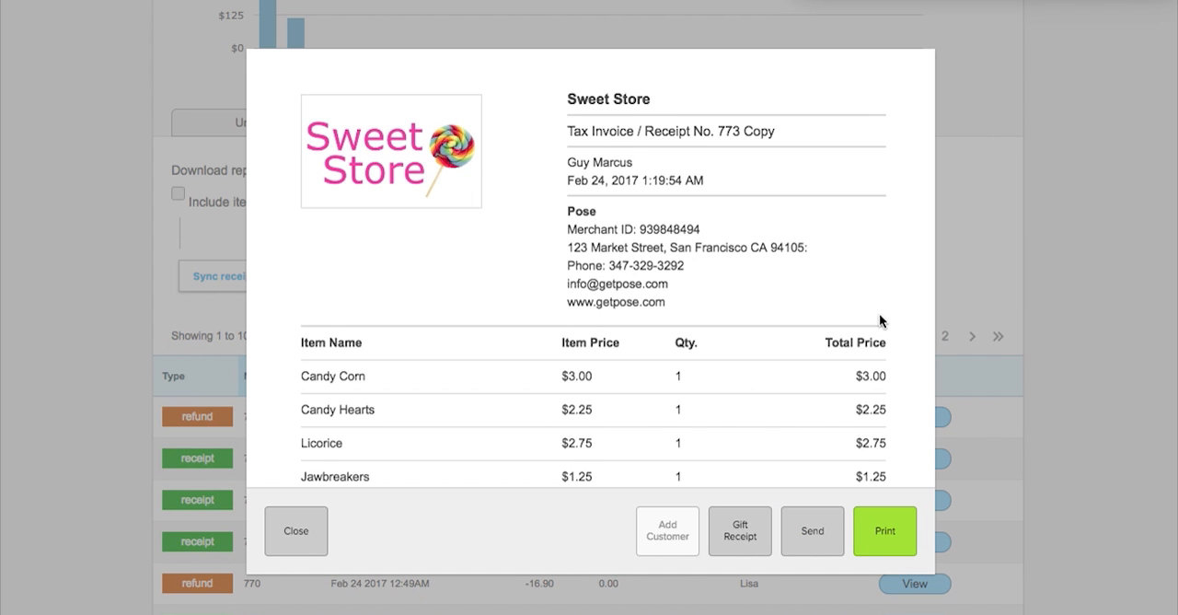
pyautogui.scroll(-5, 884, 305)
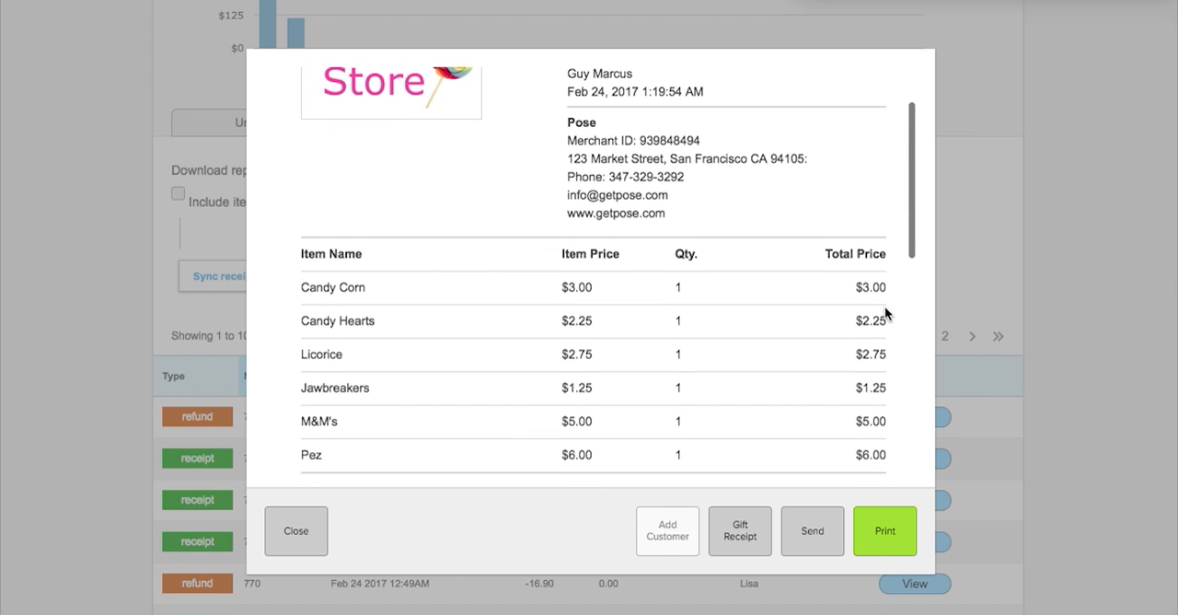
pyautogui.scroll(-7, 885, 311)
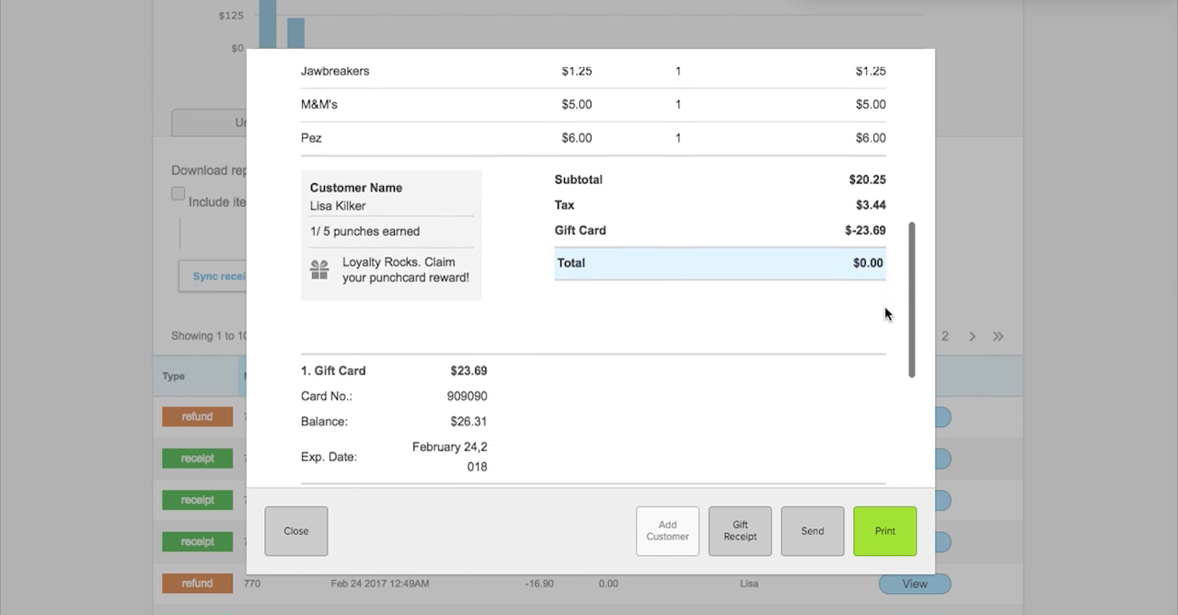
pyautogui.scroll(-3, 884, 308)
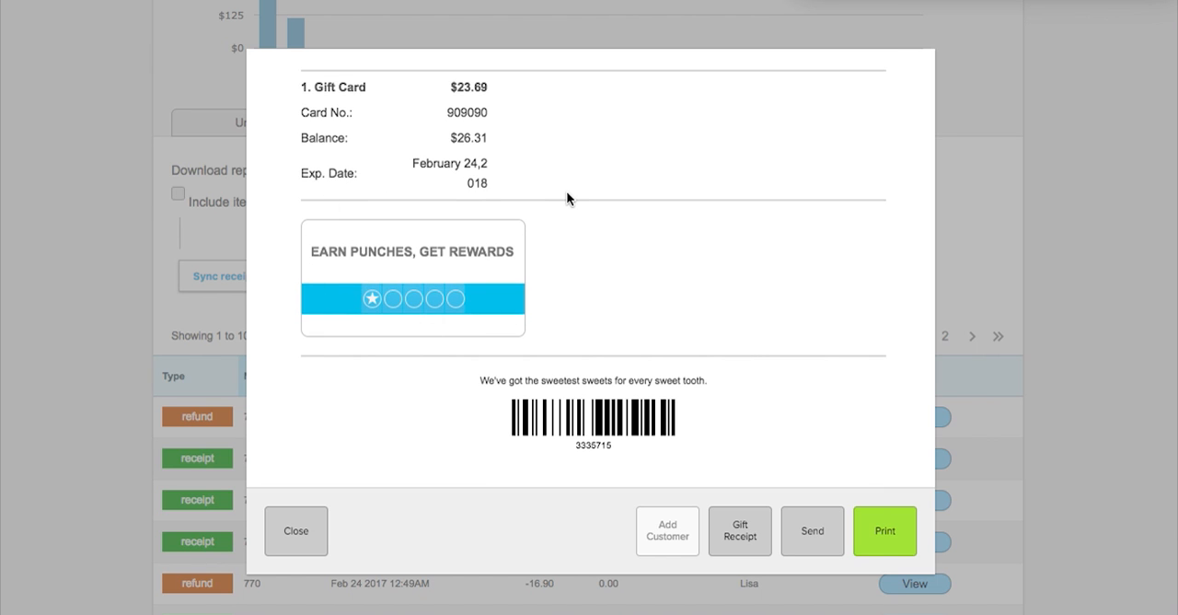
pyautogui.scroll(8, 566, 195)
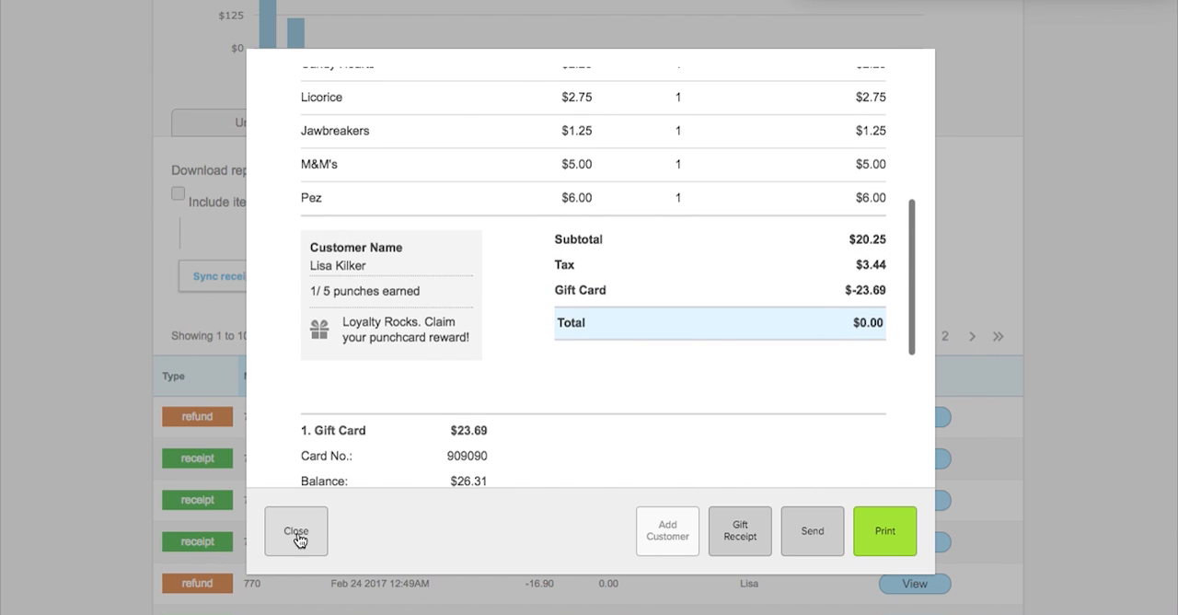
pyautogui.click(297, 532)
pyautogui.scroll(5, 368, 318)
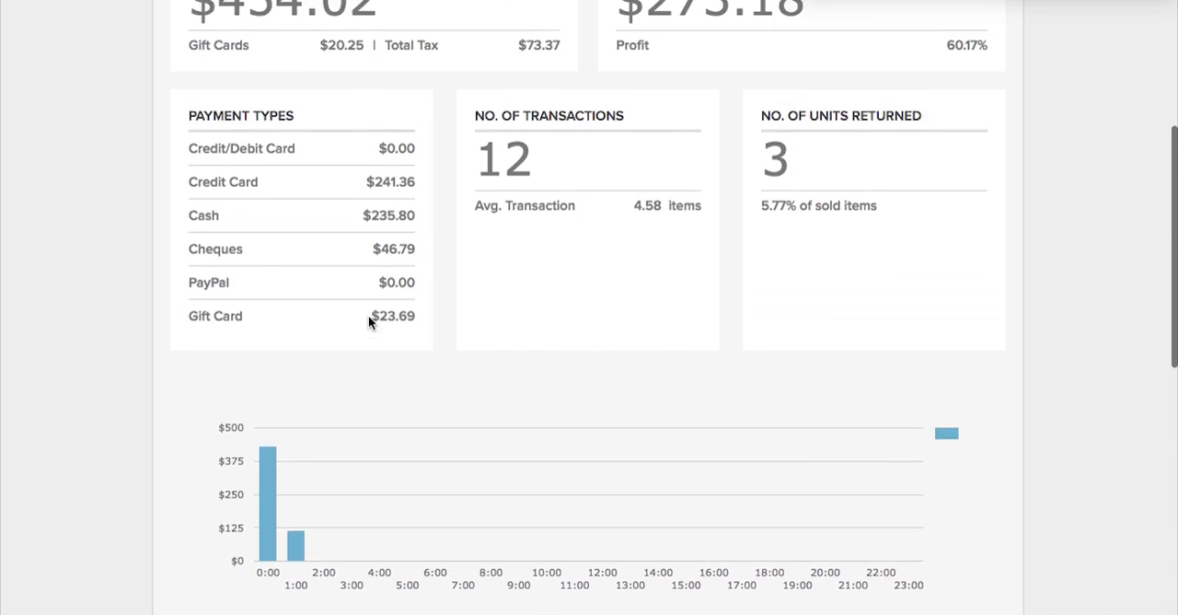
pyautogui.scroll(4, 368, 317)
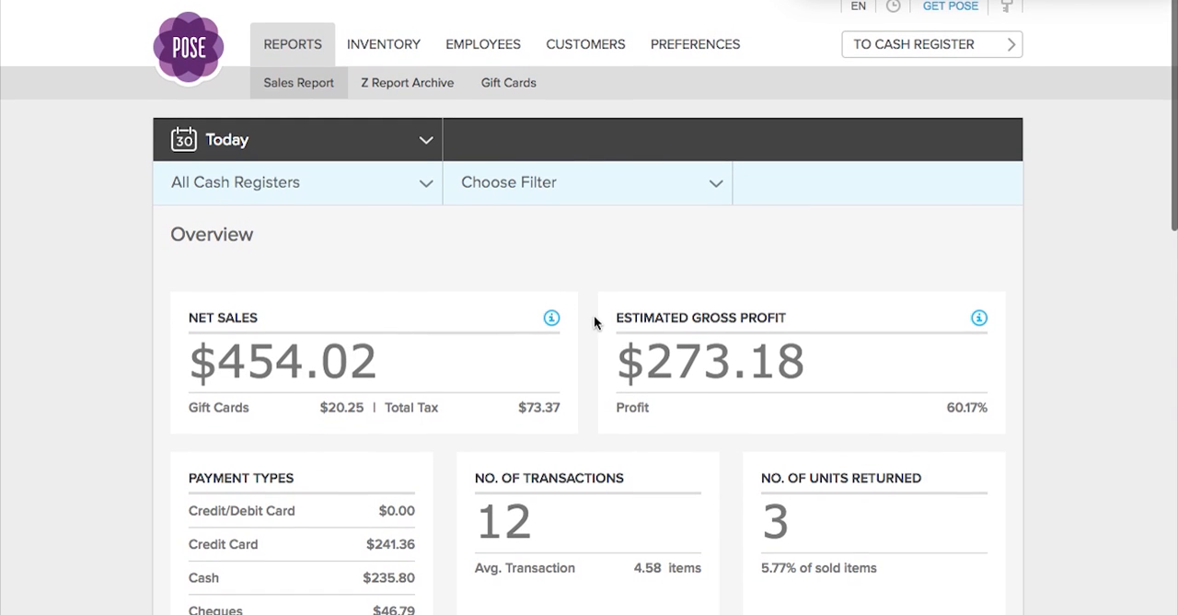
# Switch from the sales report to a cash register and confirm the login, signing out the existing session.
pyautogui.click(911, 51)
pyautogui.click(899, 229)
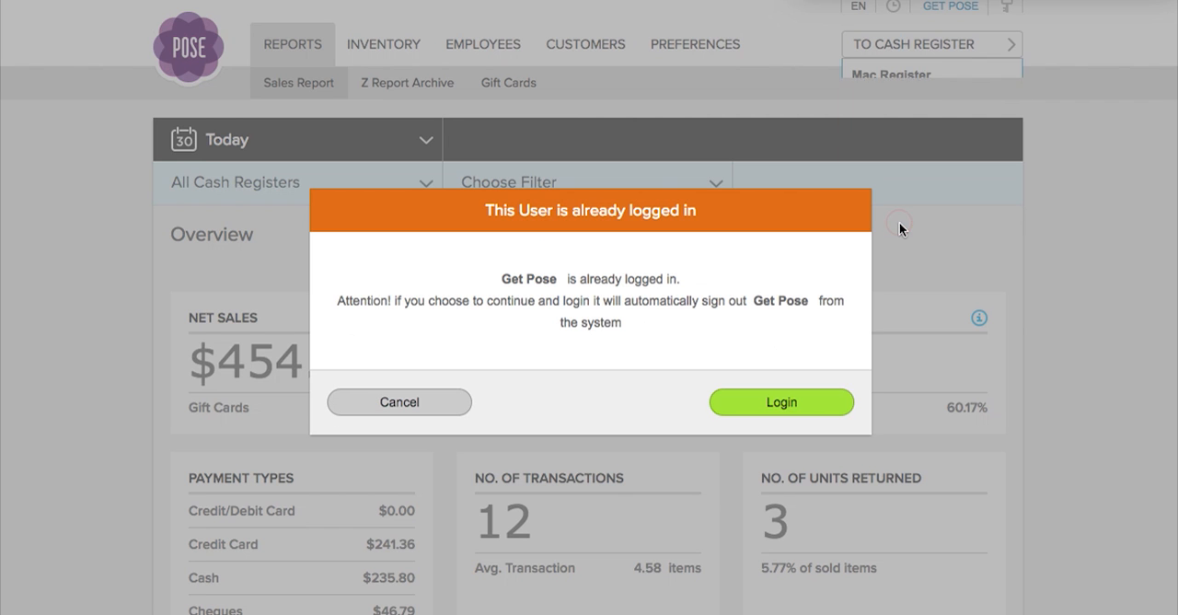
pyautogui.click(771, 405)
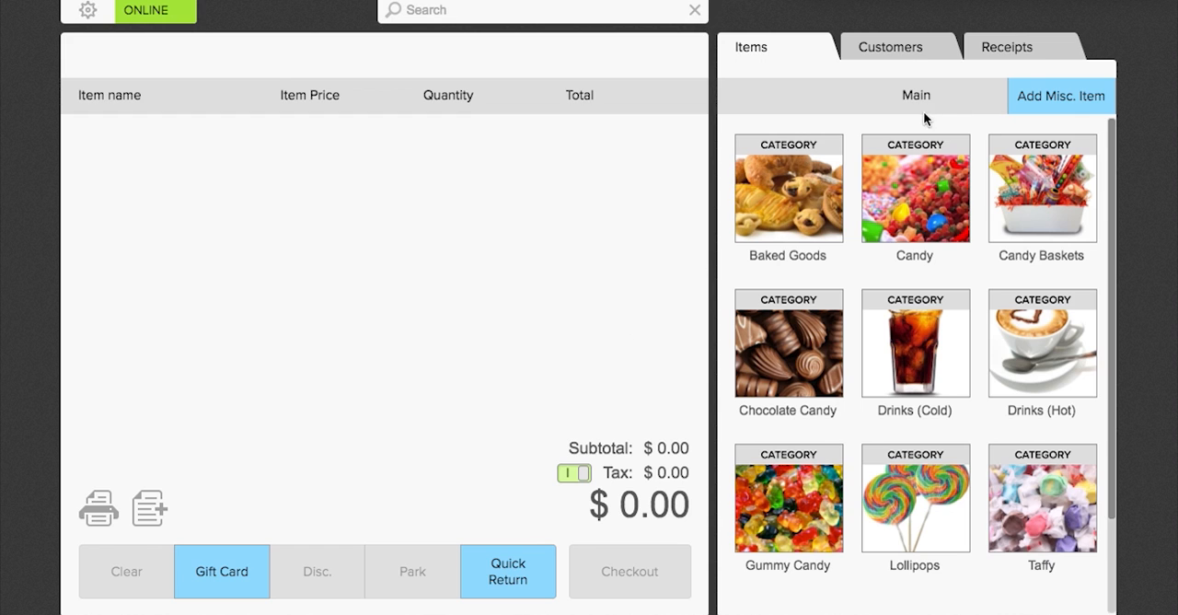
# Assign the tenth customer in the list to the sale and add a Large Basket and a Coke.
pyautogui.click(906, 57)
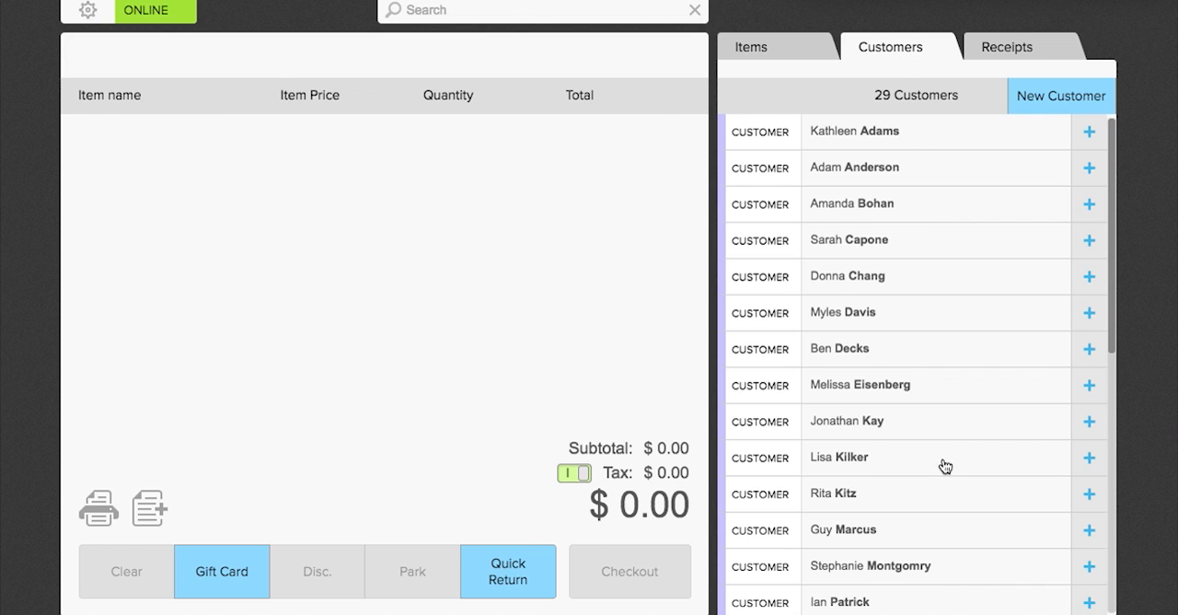
pyautogui.click(1088, 459)
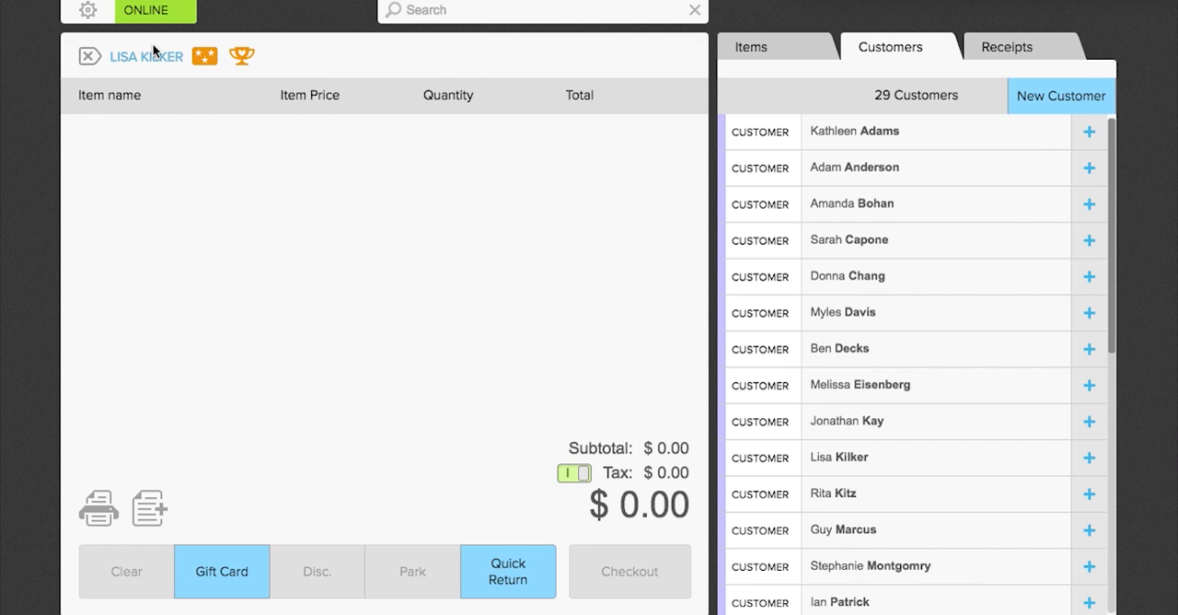
pyautogui.click(753, 46)
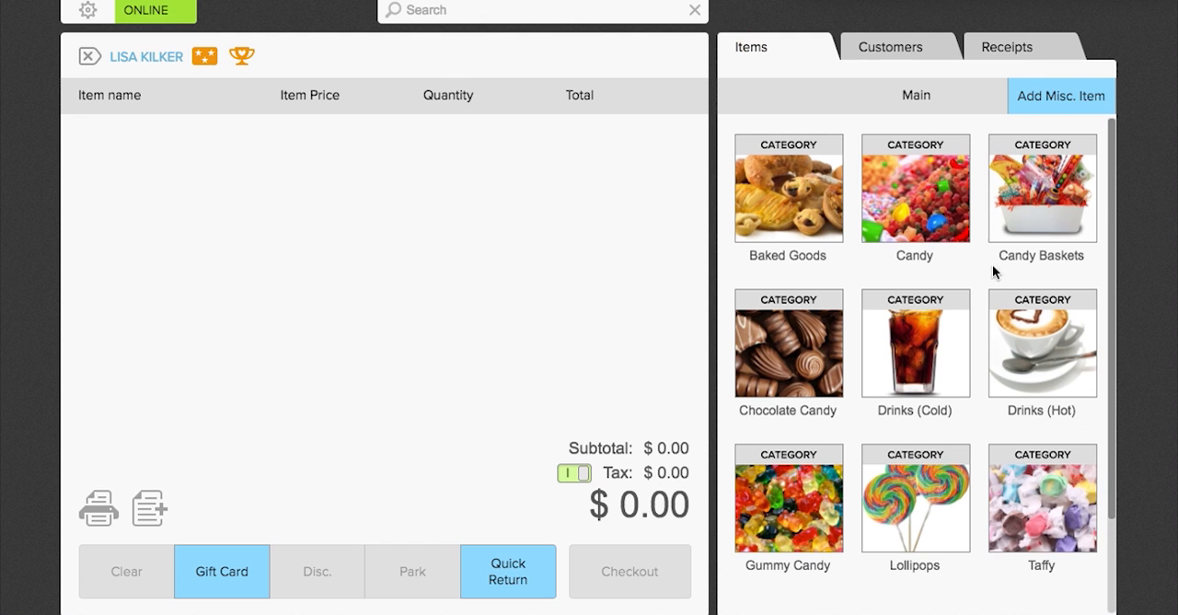
pyautogui.click(1030, 221)
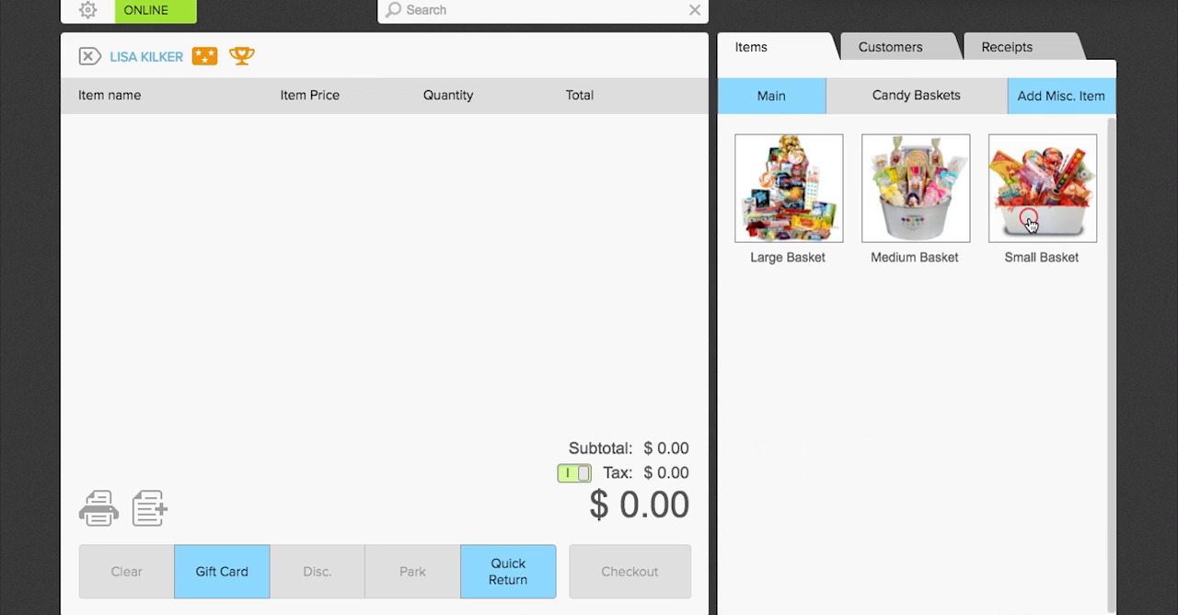
pyautogui.click(814, 230)
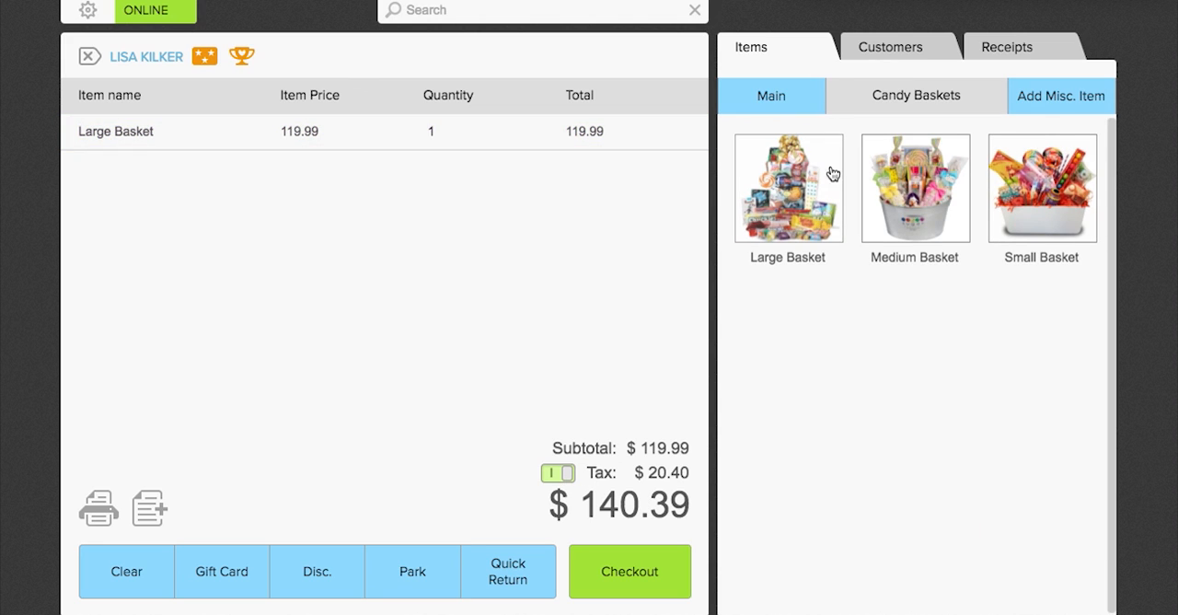
pyautogui.click(769, 94)
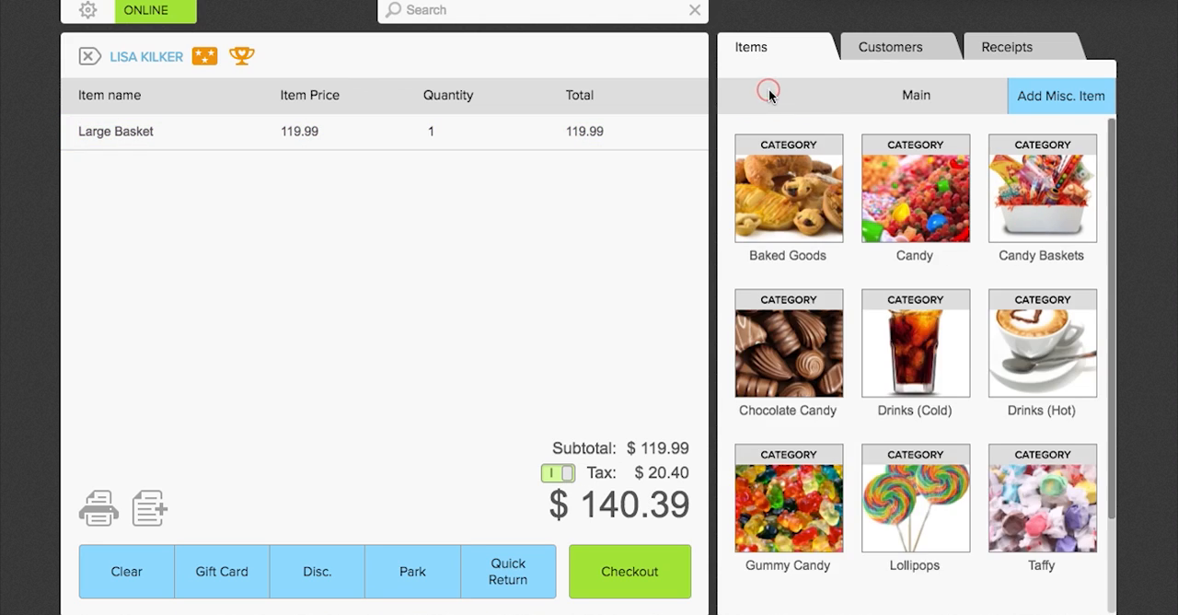
pyautogui.click(931, 346)
pyautogui.click(930, 206)
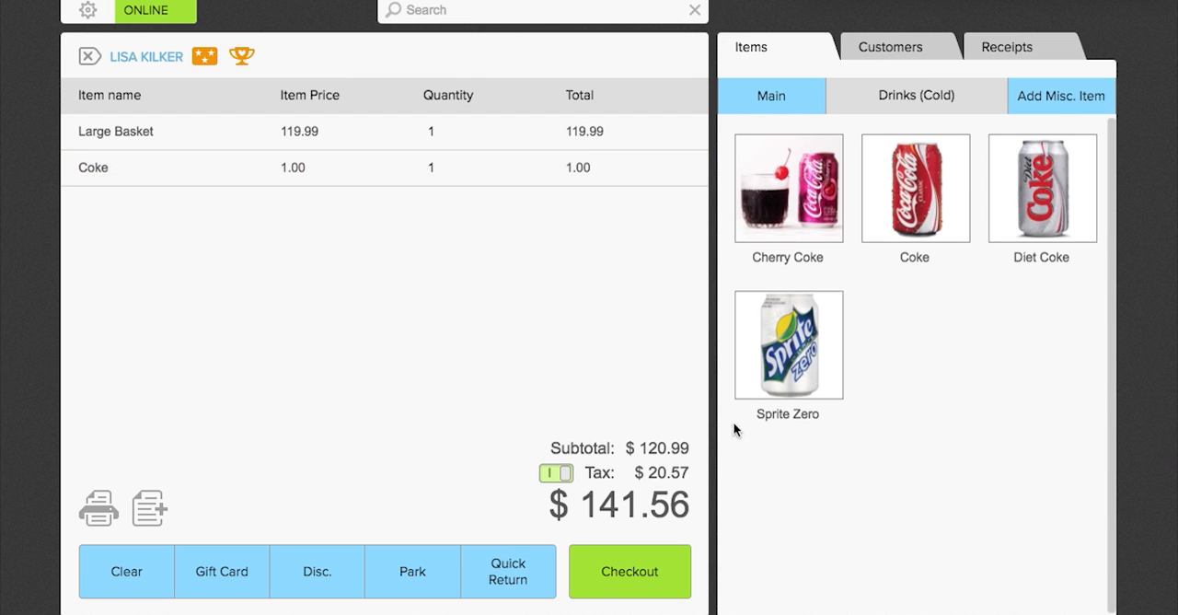
# Check out the basket and Coke sale with the second employee credited, taking the exact amount in cash without a receipt.
pyautogui.click(650, 573)
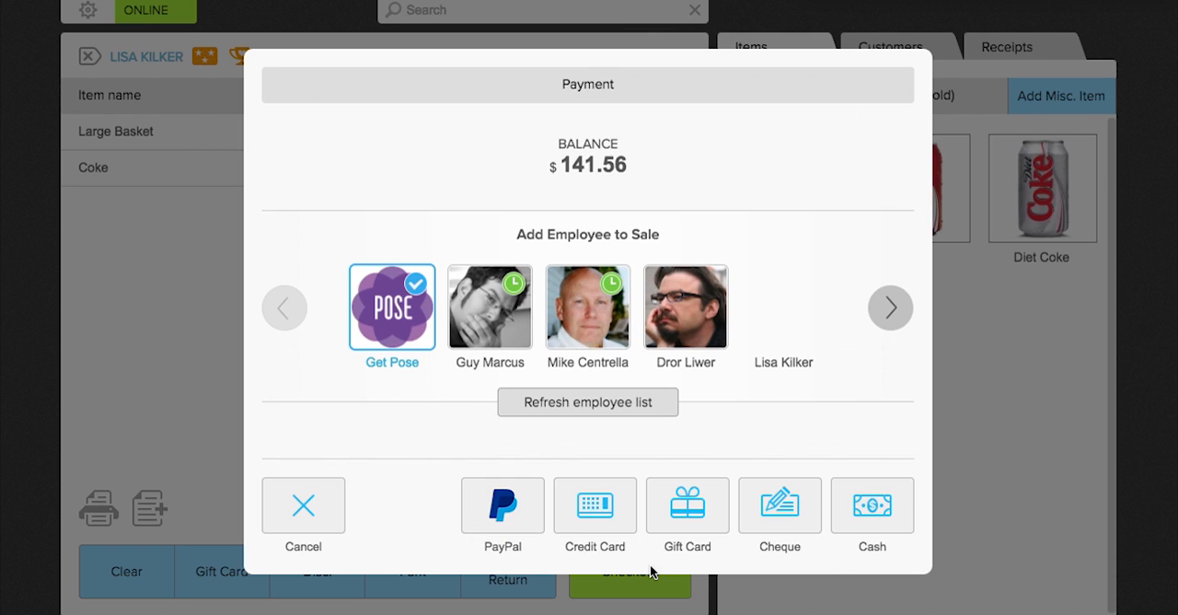
pyautogui.click(505, 337)
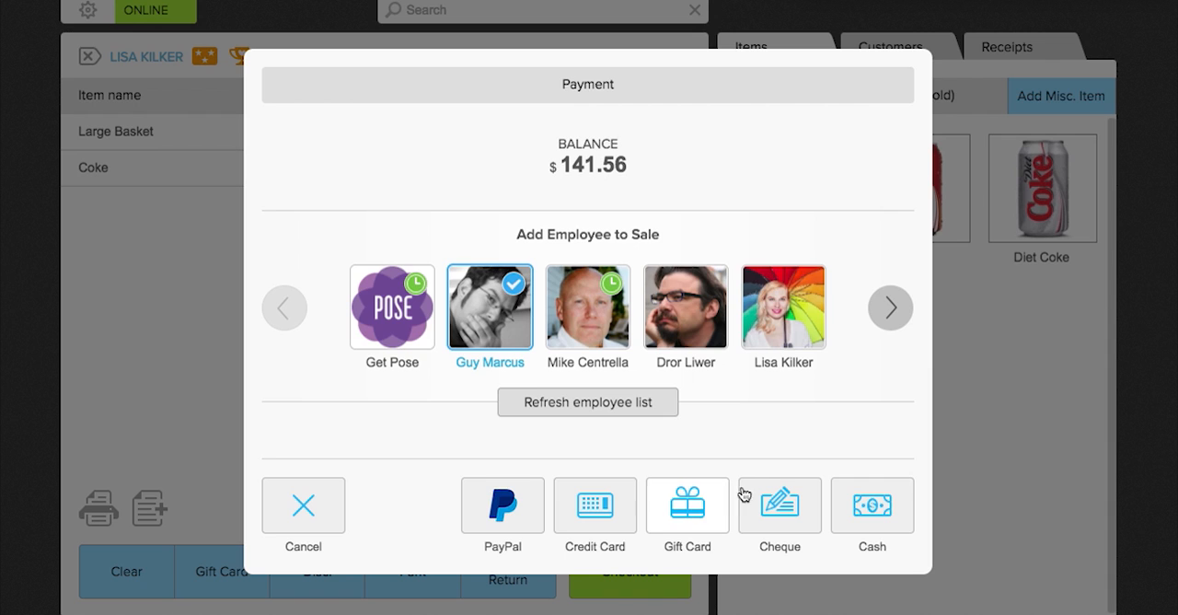
pyautogui.click(850, 508)
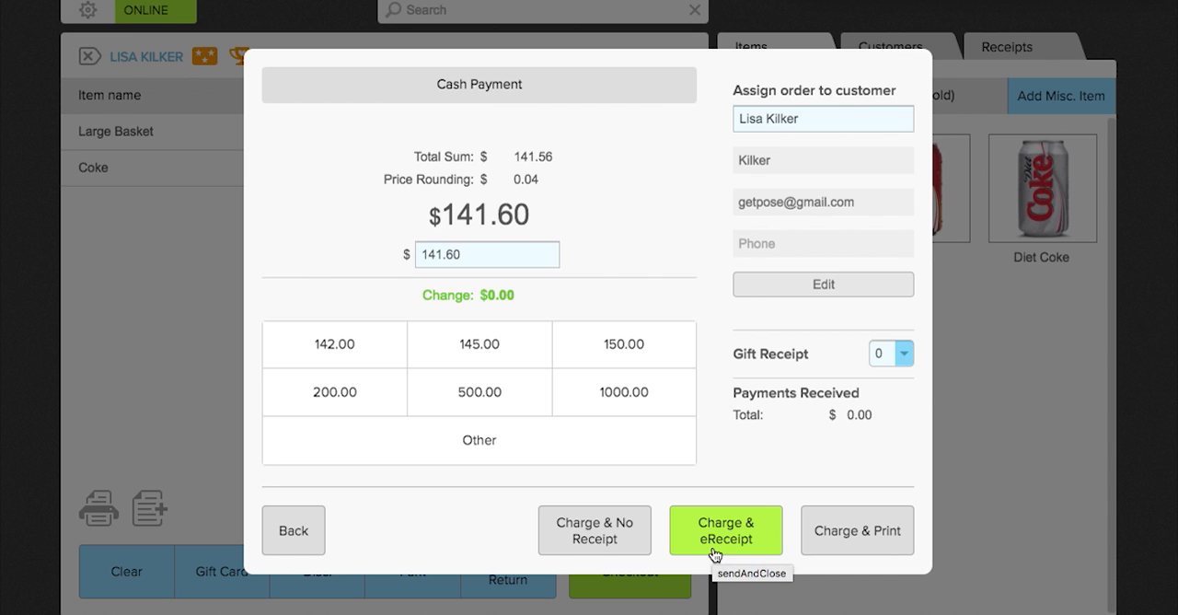
pyautogui.click(624, 549)
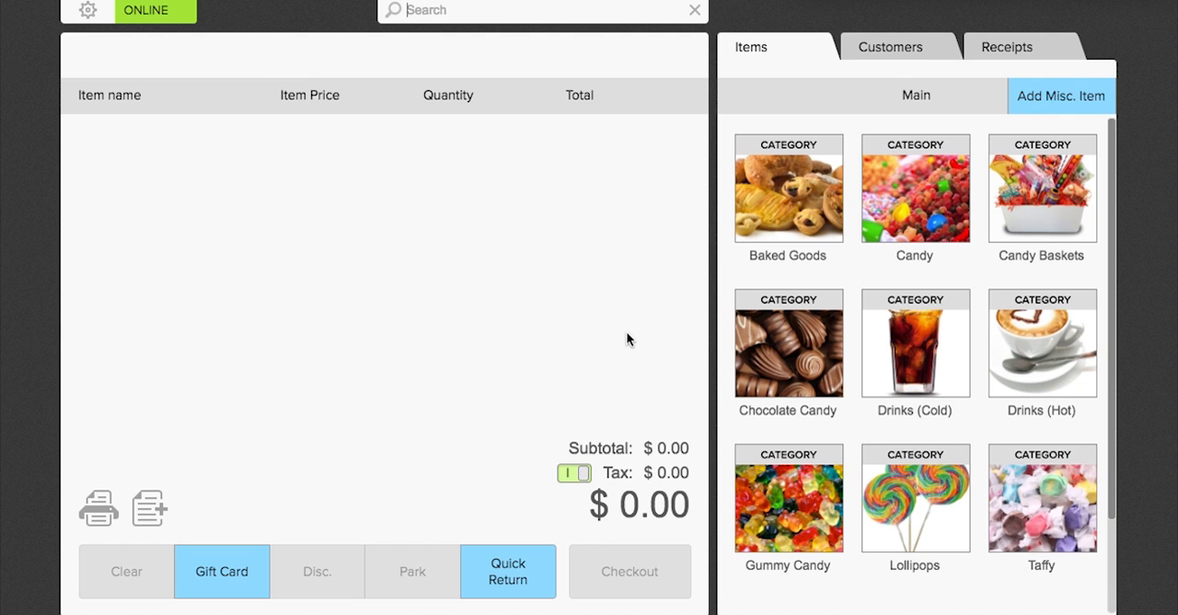
# Add a new gift card to the sale by entering its card number and loading it with $25.
pyautogui.click(238, 577)
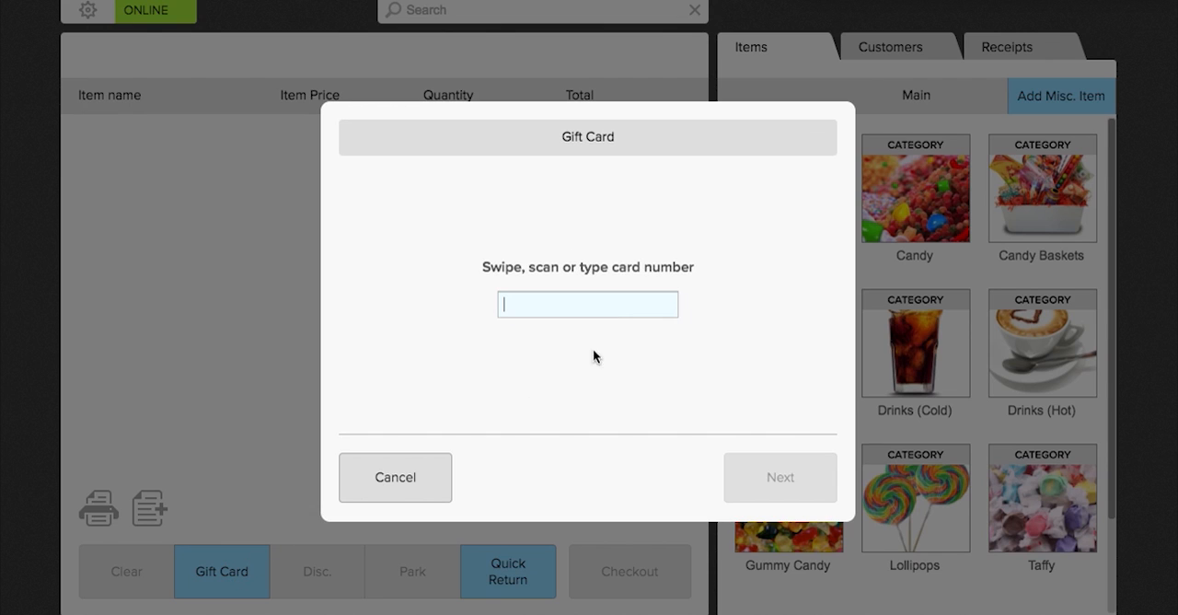
pyautogui.write('91')
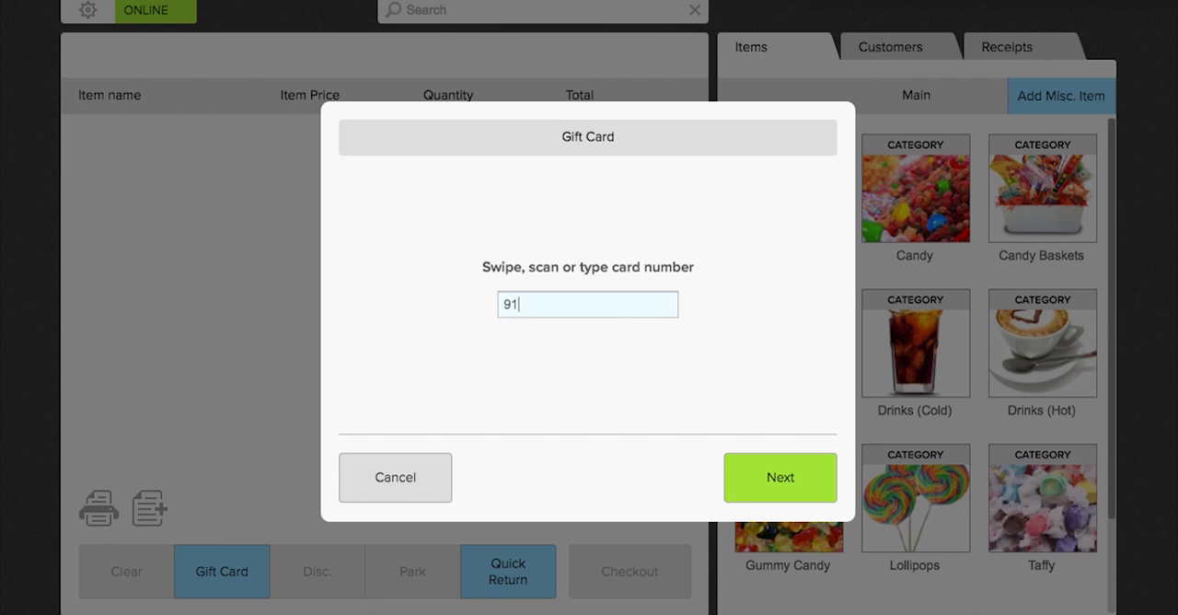
pyautogui.write('9191')
pyautogui.click(761, 475)
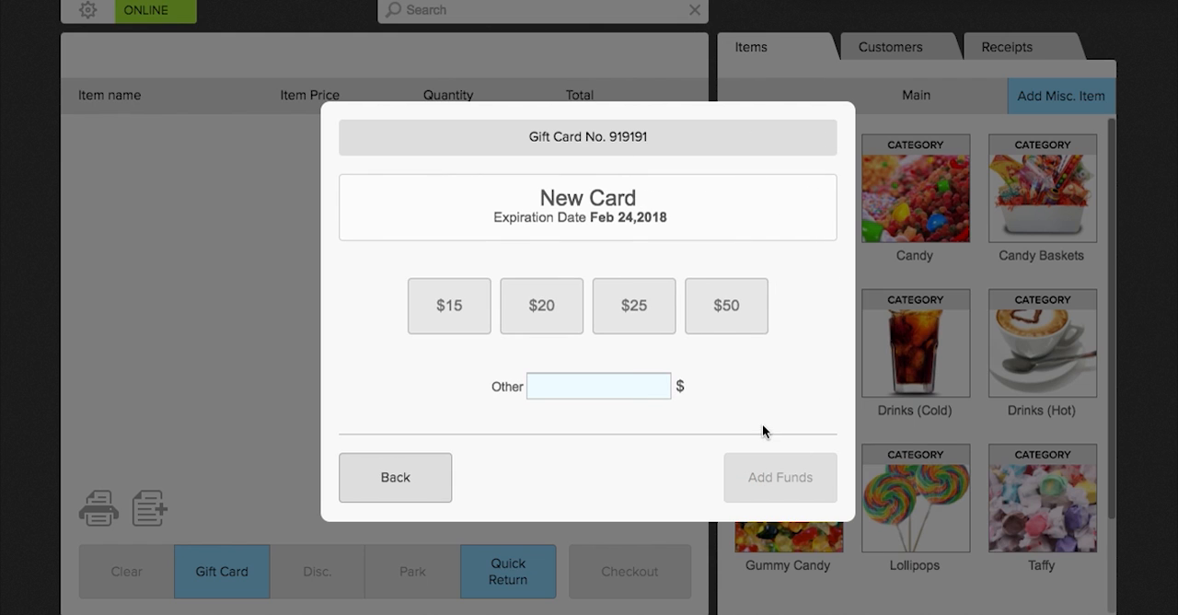
pyautogui.click(657, 318)
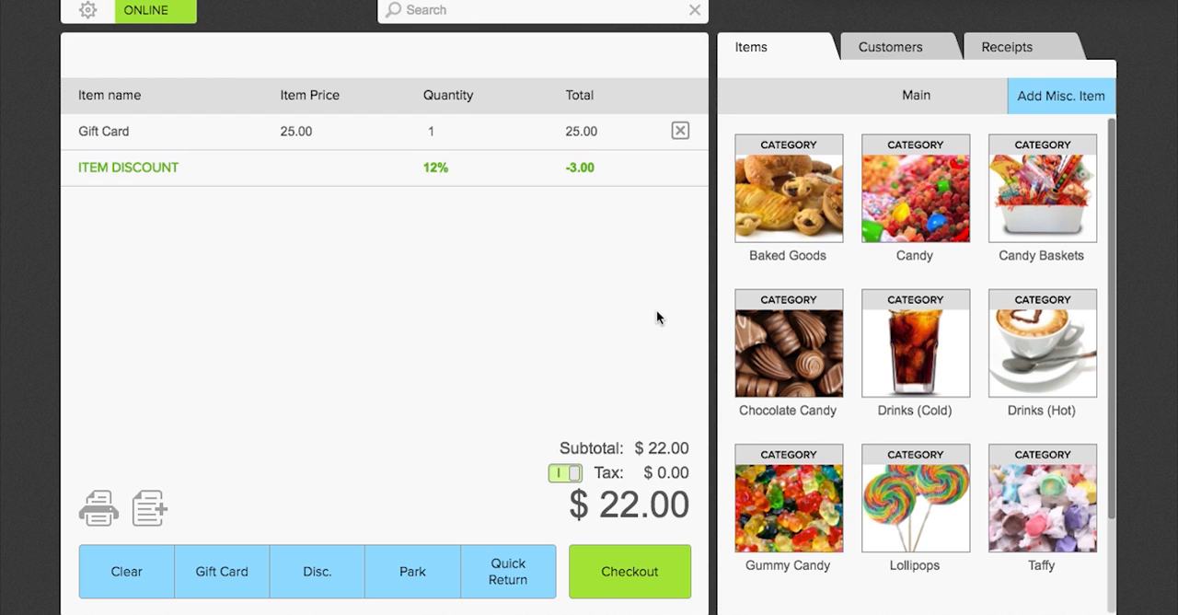
# Check out the gift card by credit card with the third employee credited and no receipt, entering the transaction confirmation number.
pyautogui.click(622, 582)
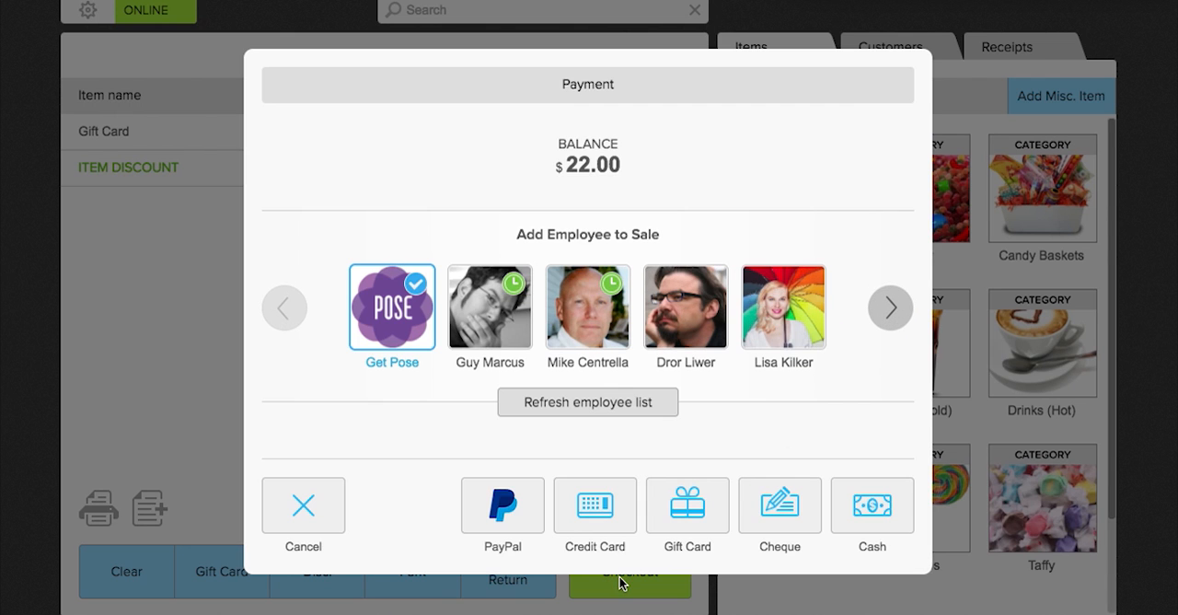
pyautogui.click(589, 317)
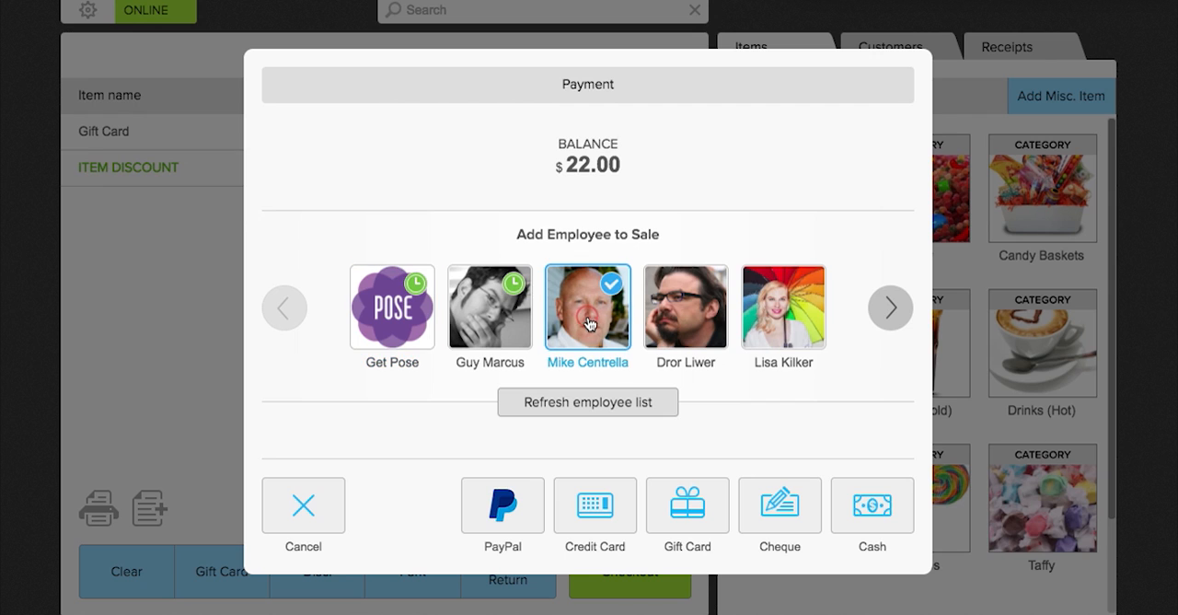
pyautogui.click(600, 515)
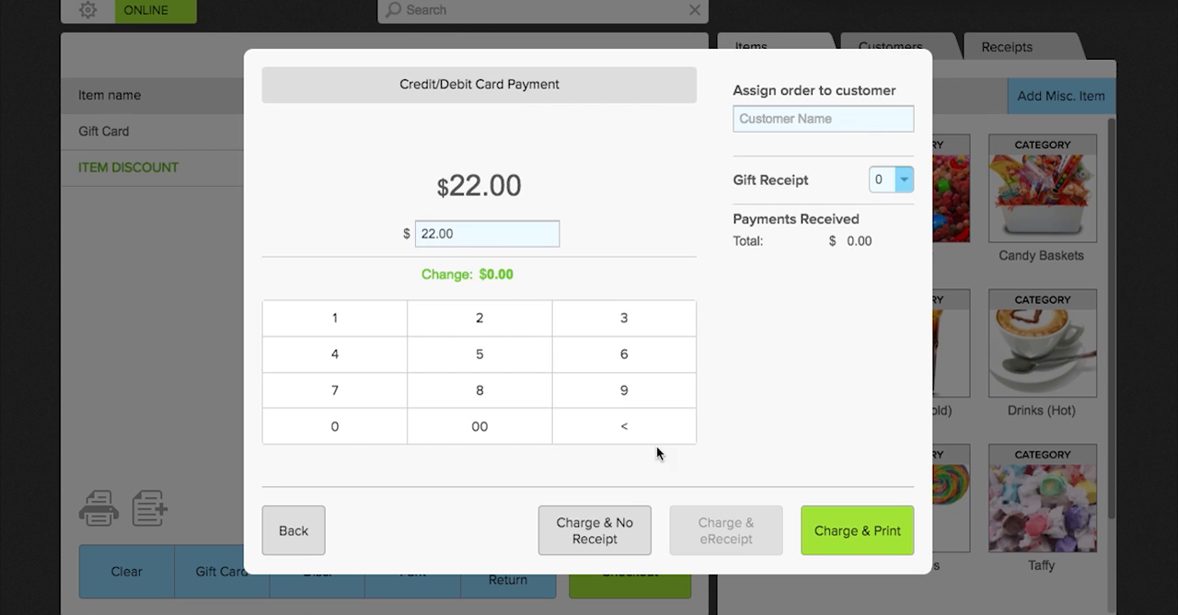
pyautogui.click(616, 546)
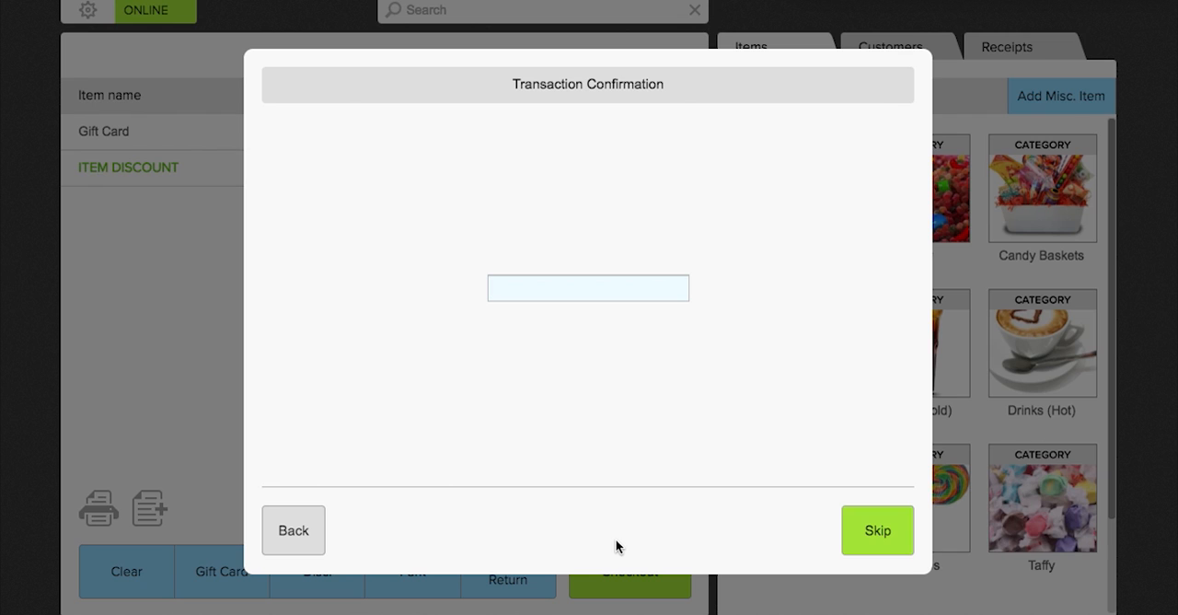
pyautogui.write('6789087')
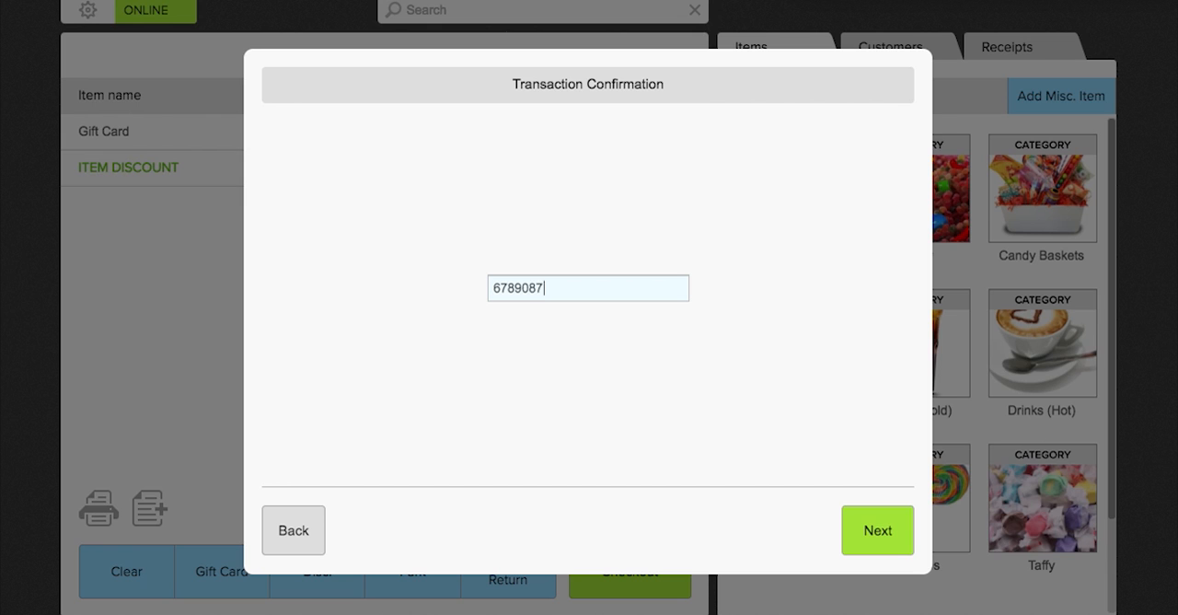
pyautogui.click(853, 532)
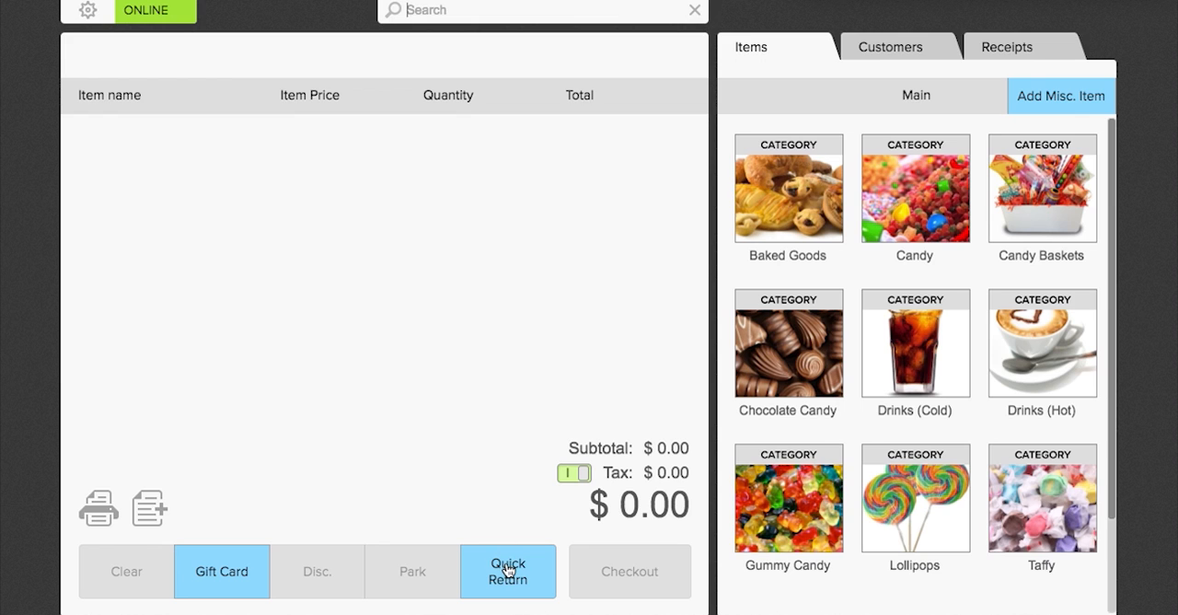
# Assign the tenth customer in the list and add a Large Basket from Candy Baskets as a quick return.
pyautogui.click(871, 46)
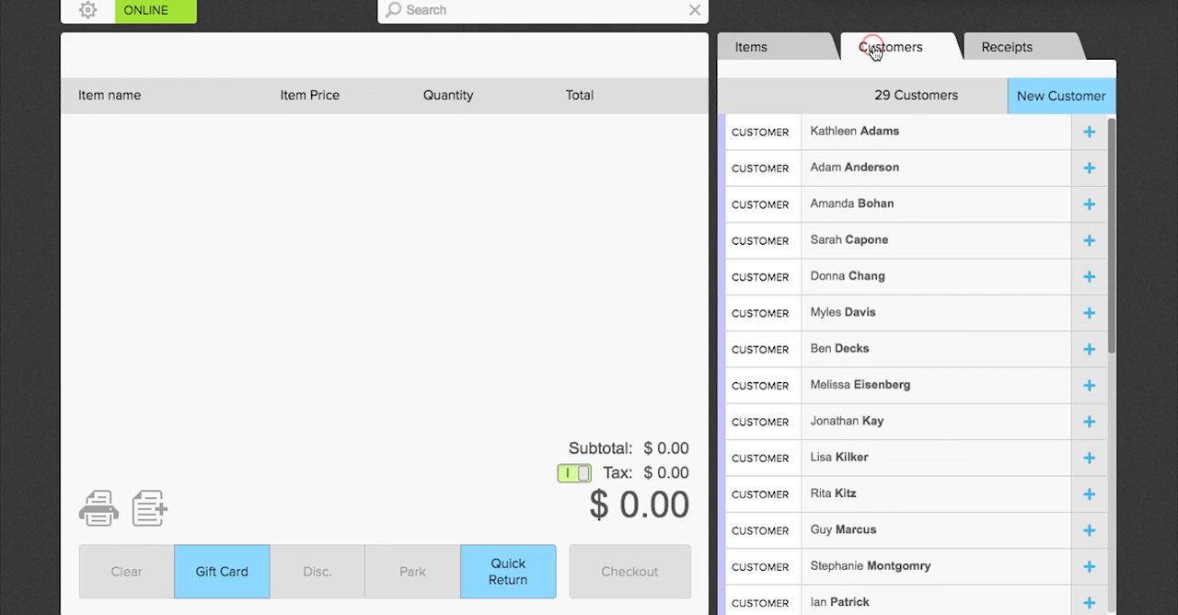
pyautogui.click(1087, 457)
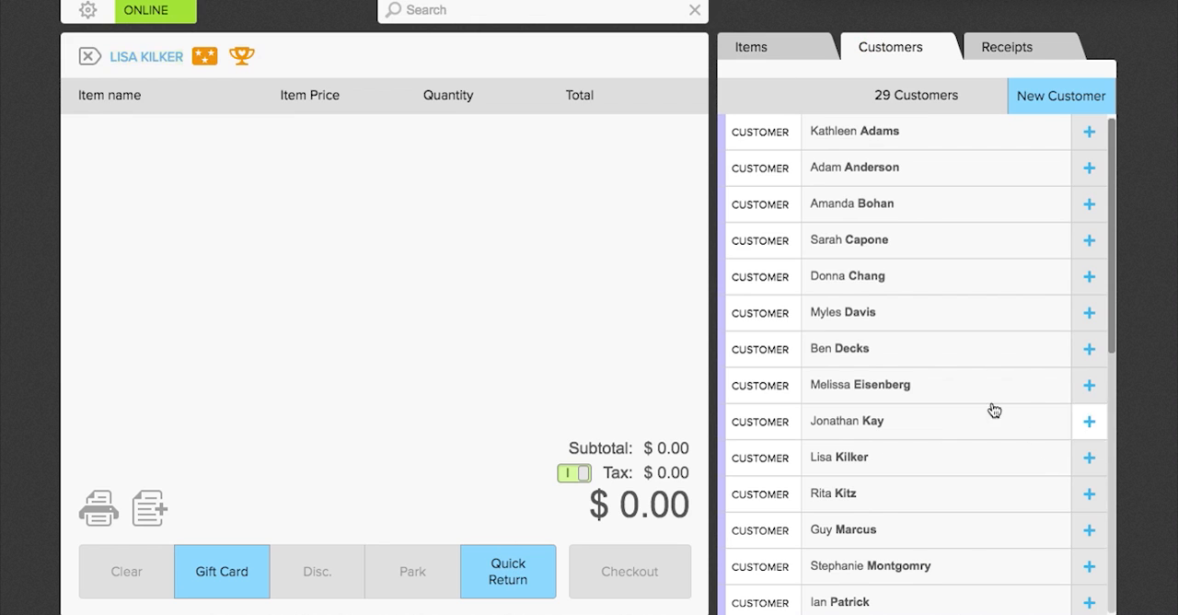
pyautogui.click(526, 562)
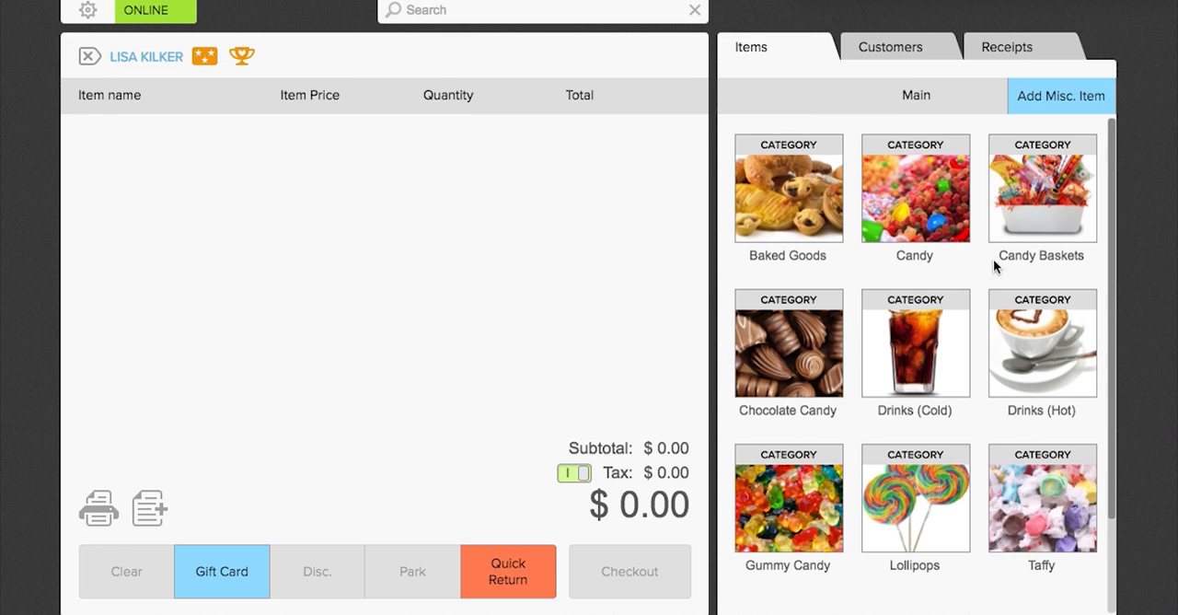
pyautogui.click(1032, 230)
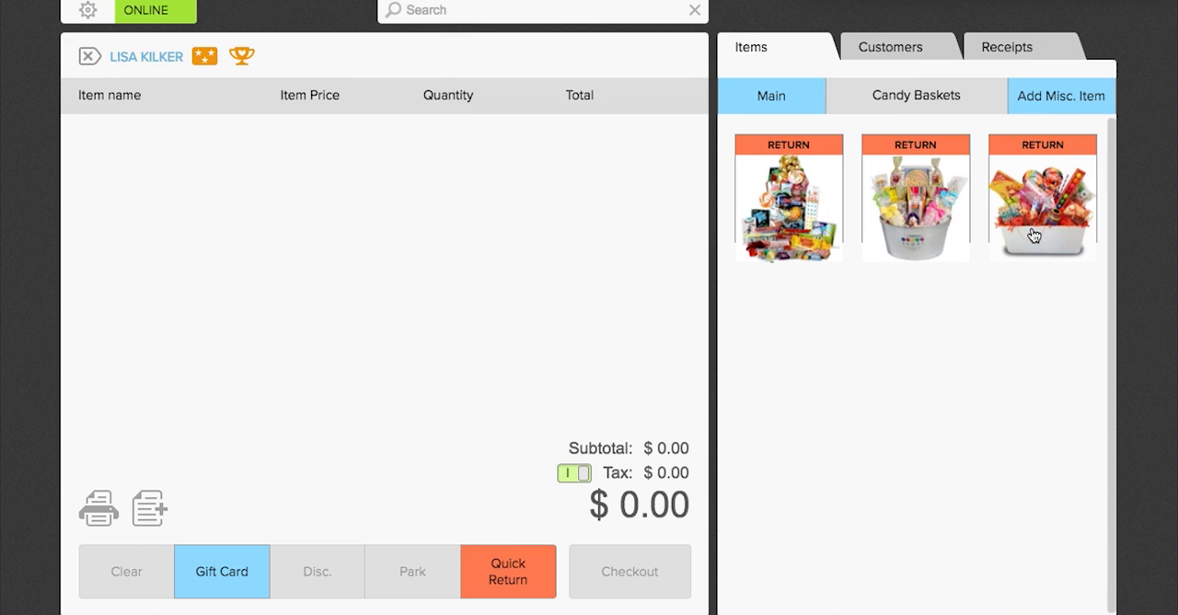
pyautogui.click(814, 232)
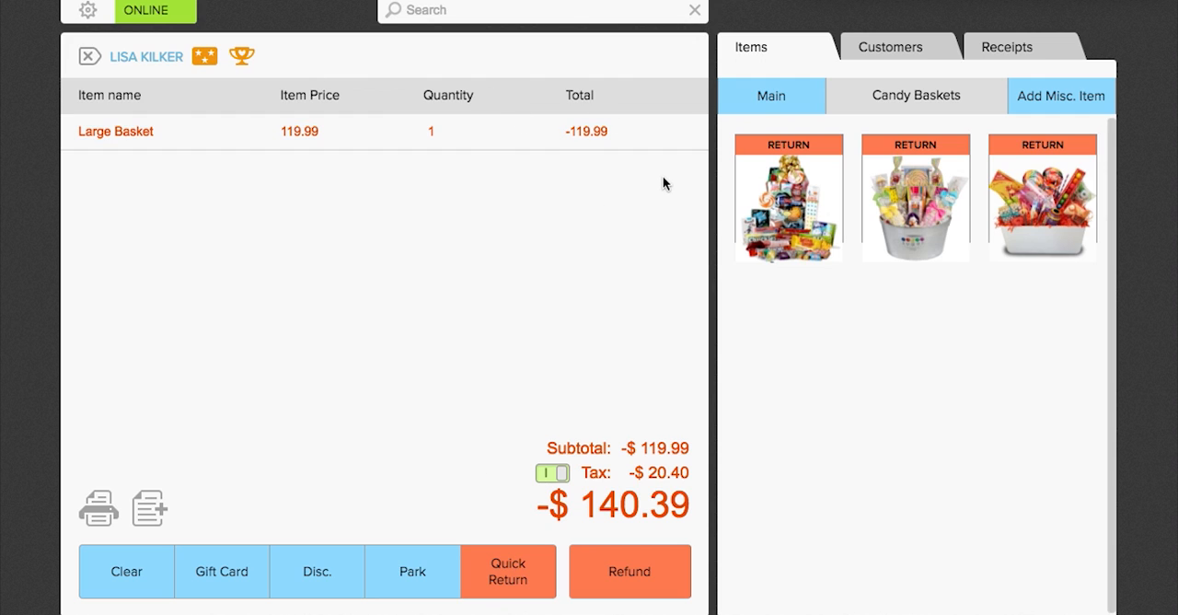
# Refund the returned basket in cash without a receipt, crediting the second employee.
pyautogui.click(625, 584)
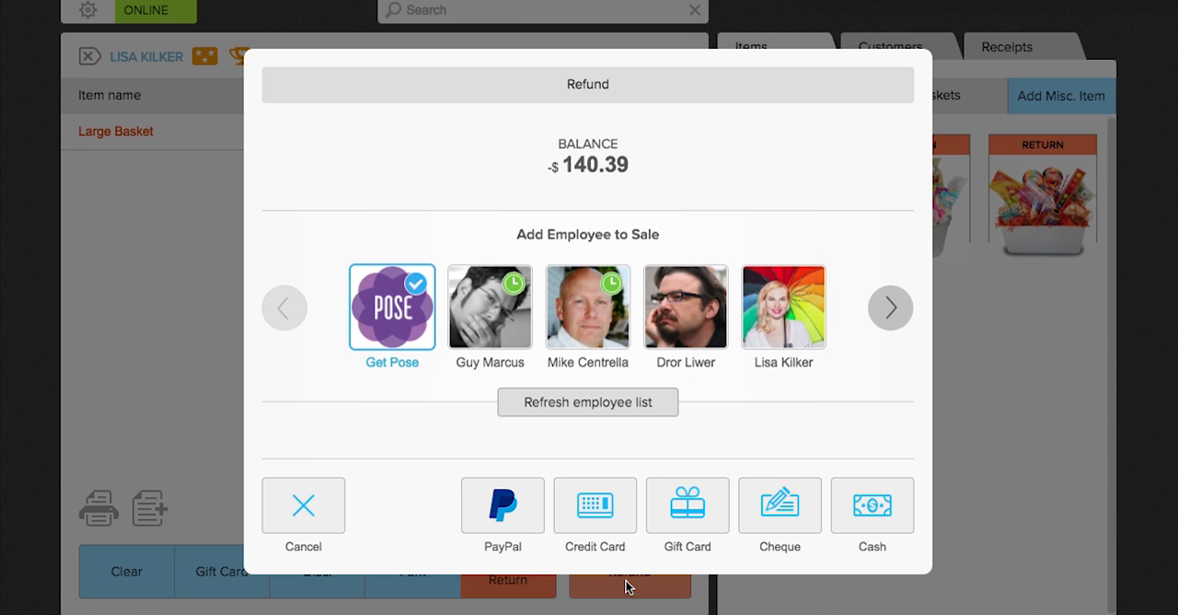
pyautogui.click(498, 332)
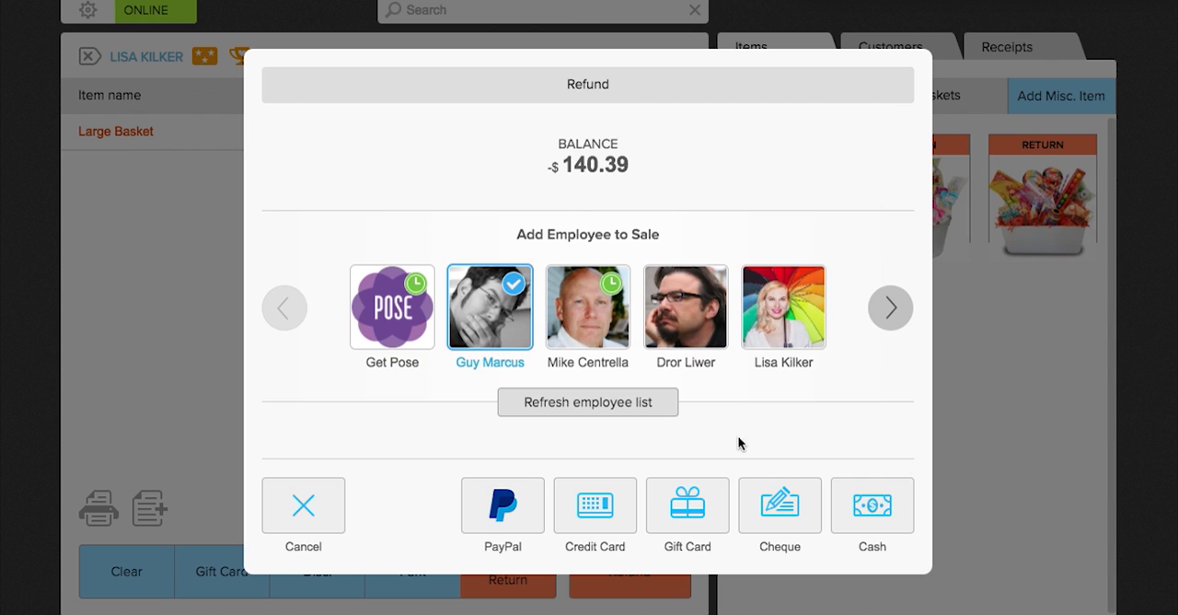
pyautogui.click(876, 504)
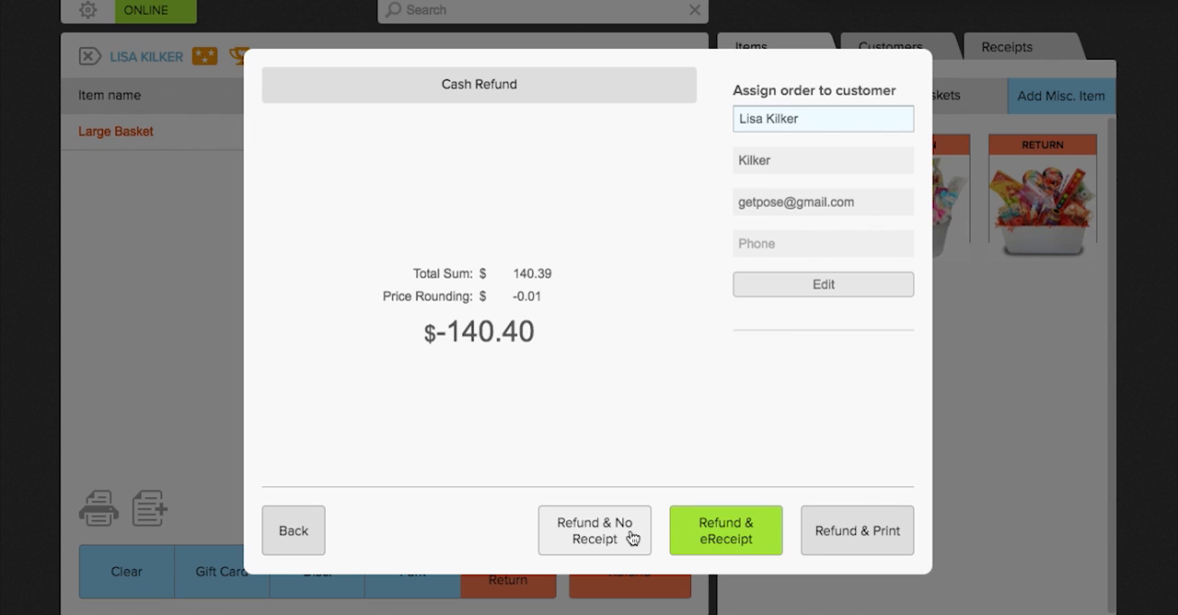
pyautogui.click(631, 537)
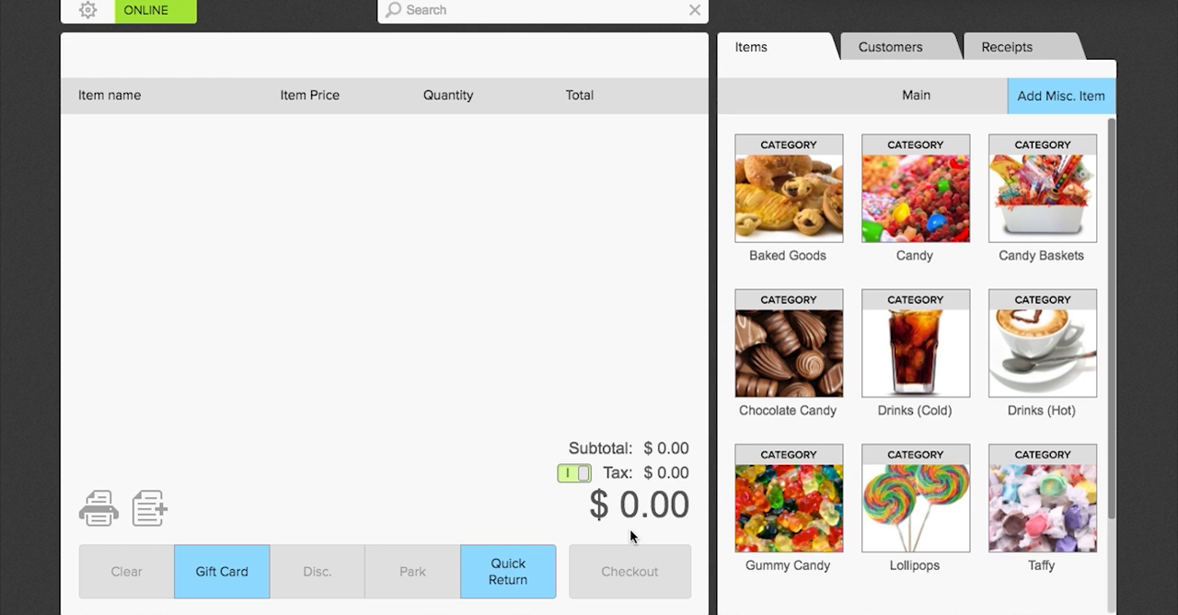
# Add Jelly Beans, Gum Balls, Gummy Bears and Gummy Worms from the Gummy Candy category to a new sale.
pyautogui.click(755, 517)
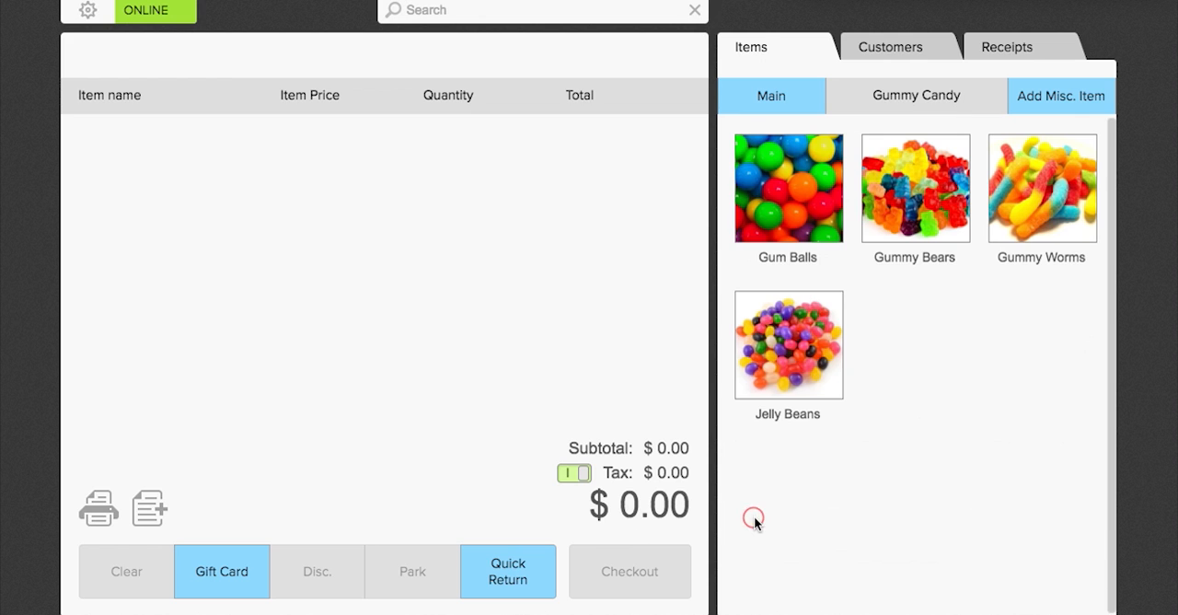
pyautogui.click(775, 370)
pyautogui.click(776, 230)
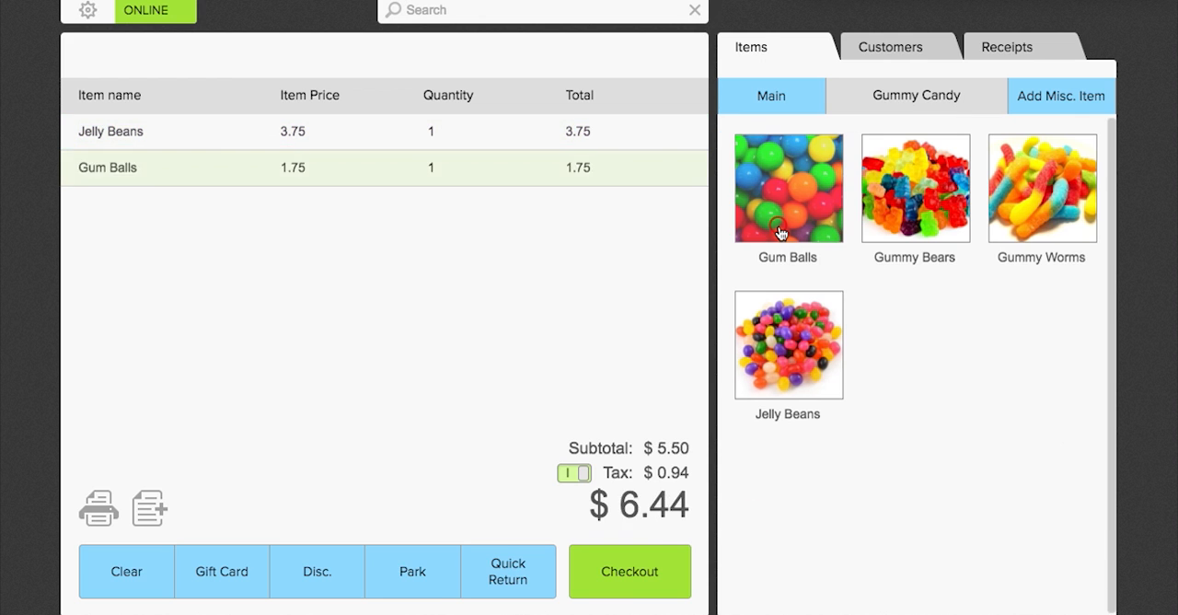
pyautogui.click(915, 193)
pyautogui.click(1019, 197)
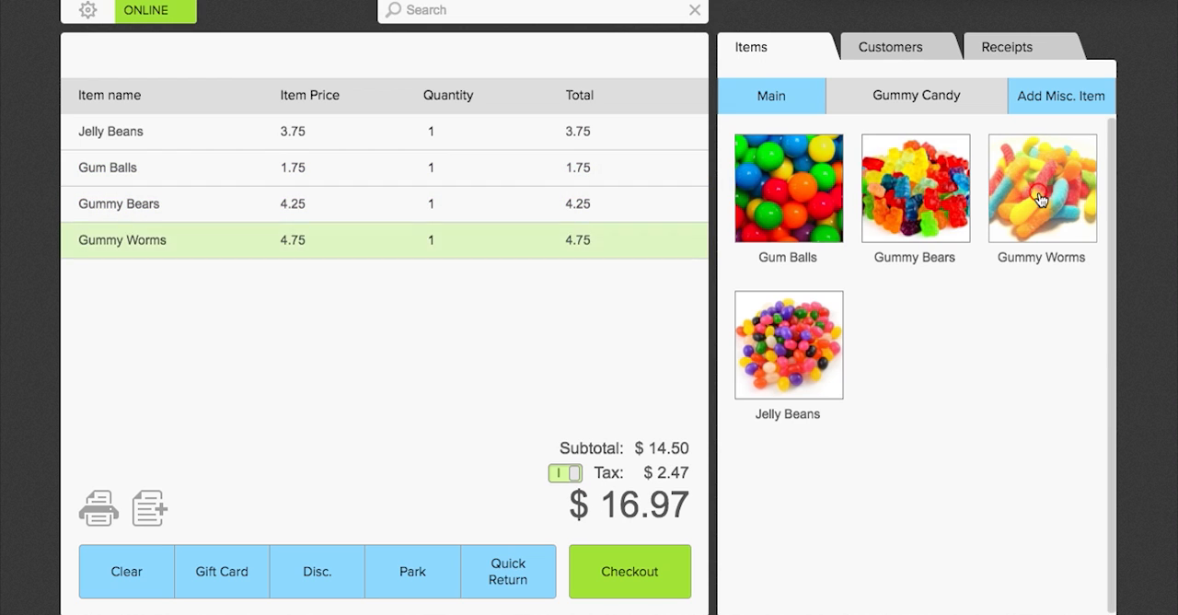
# Assign the tenth customer in the list and pay by gift card without a receipt, crediting the third employee and entering the gift card number.
pyautogui.click(889, 50)
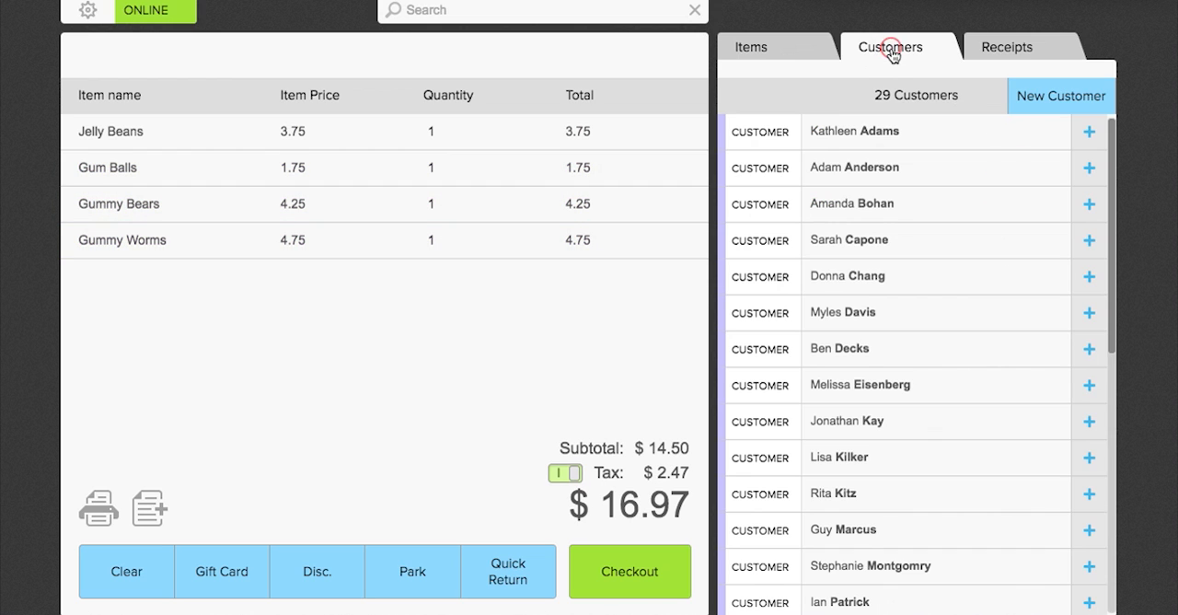
pyautogui.click(1089, 460)
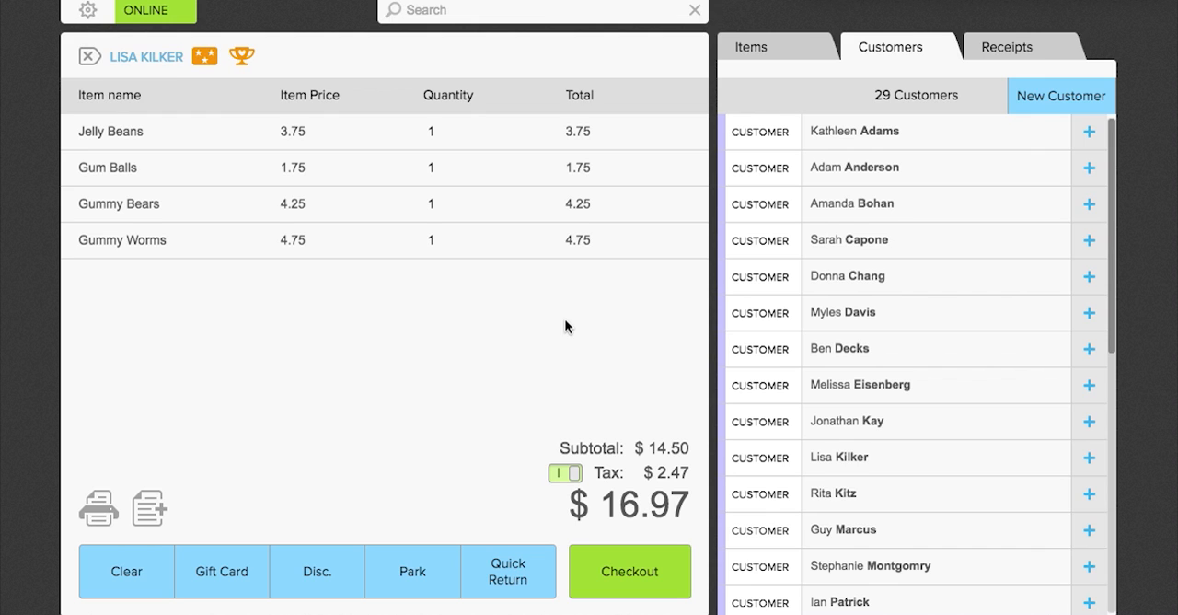
pyautogui.click(615, 573)
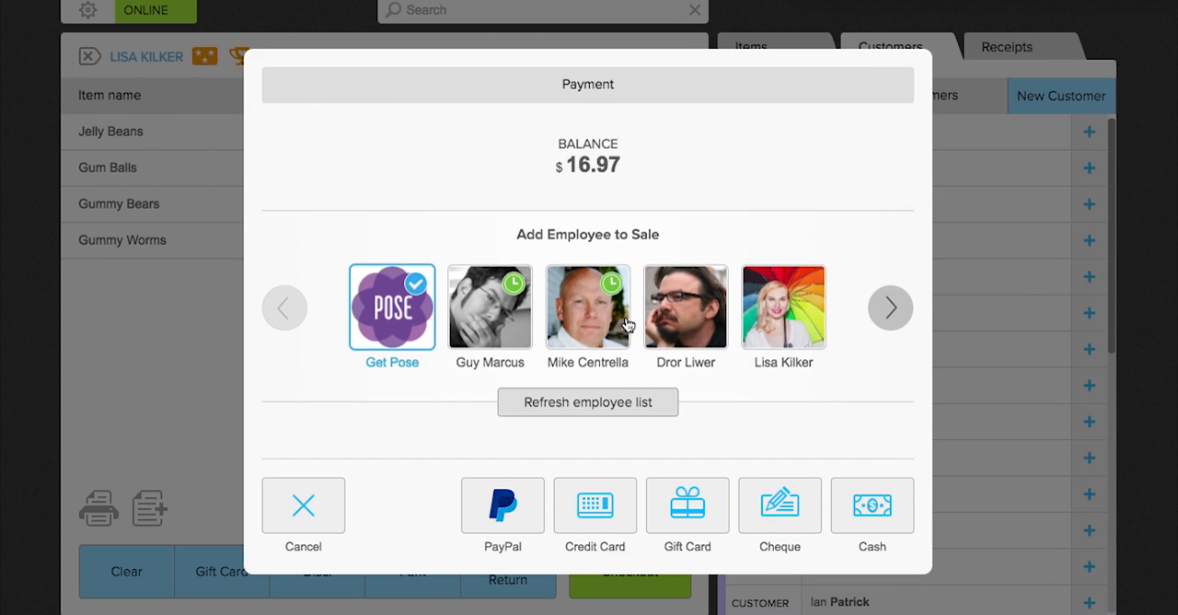
pyautogui.click(598, 324)
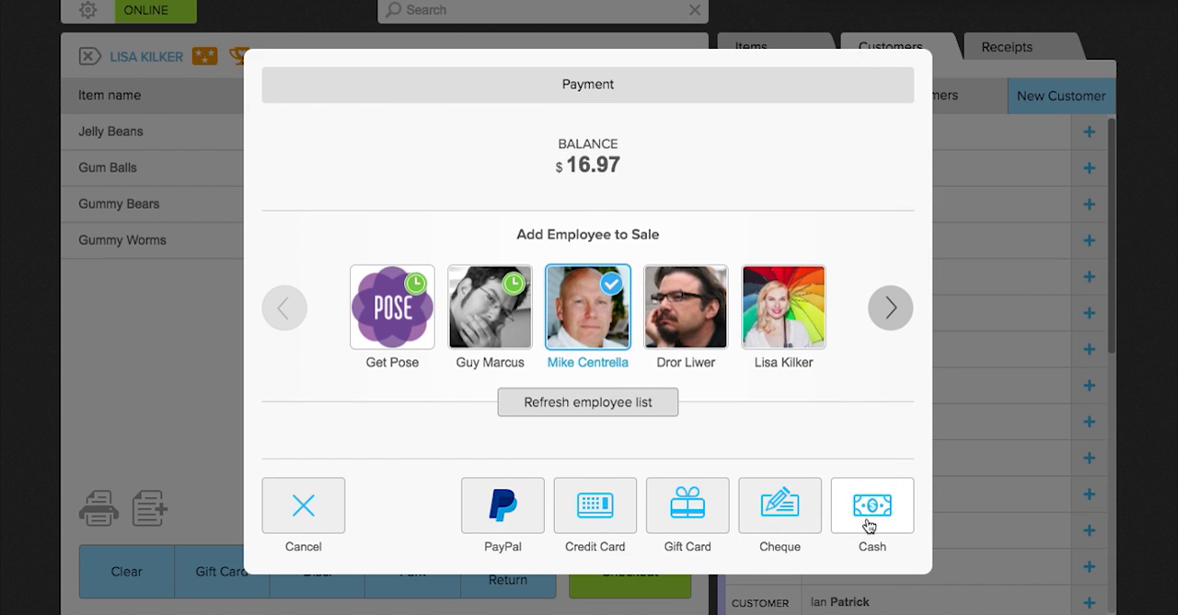
pyautogui.click(671, 524)
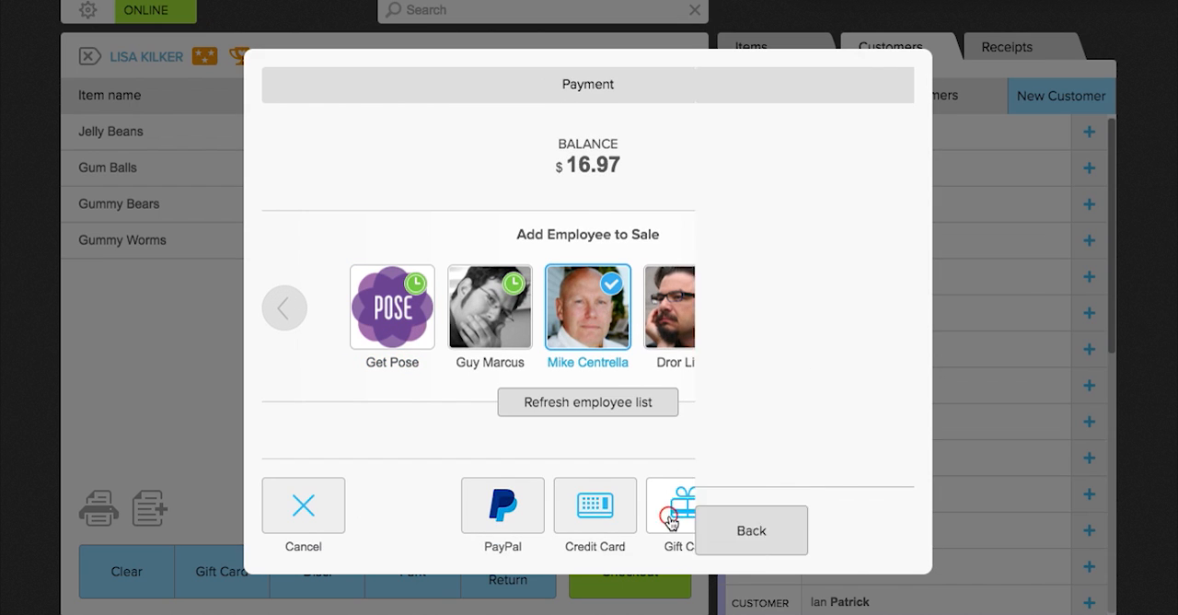
pyautogui.write('91')
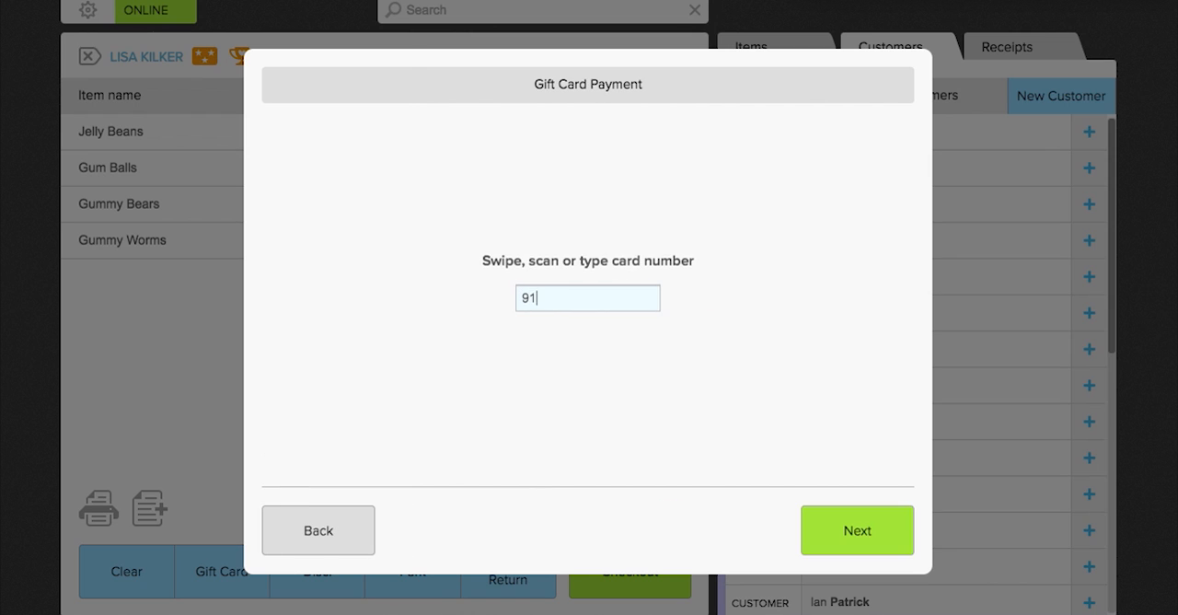
pyautogui.write('9191')
pyautogui.click(862, 530)
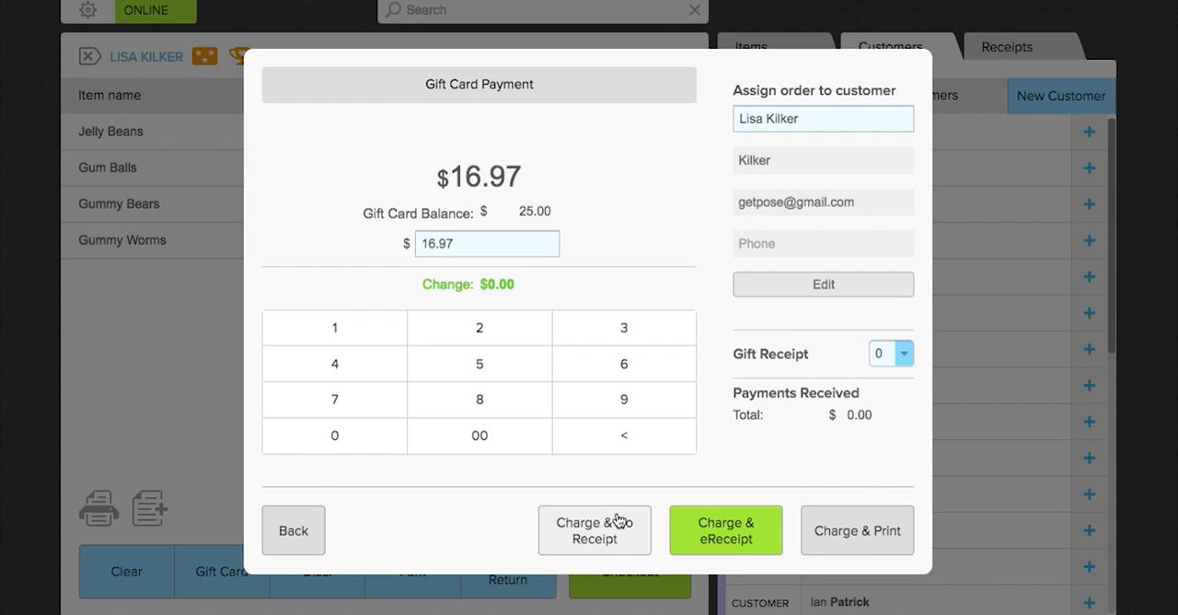
pyautogui.click(617, 521)
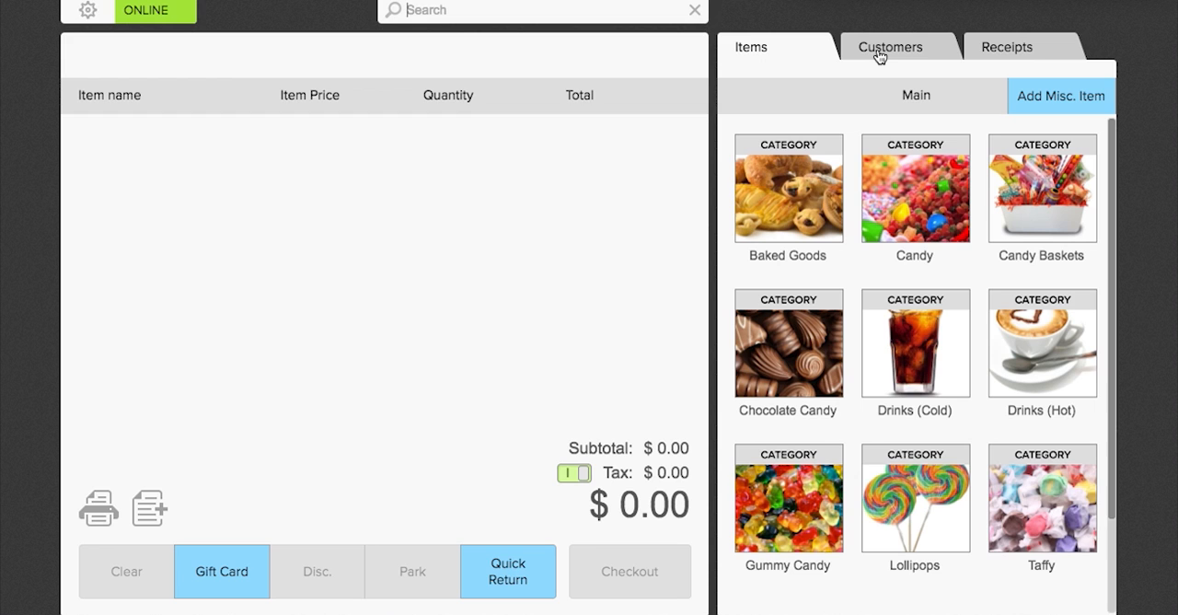
# Add a Medium Basket from the Candy Baskets category to a new sale.
pyautogui.click(819, 215)
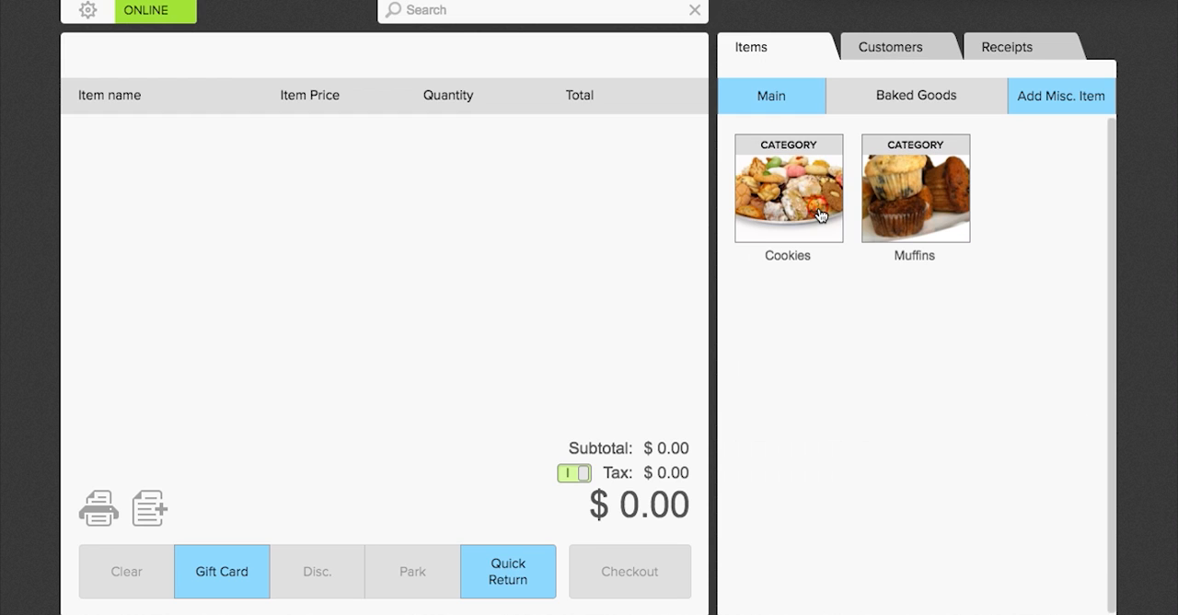
pyautogui.click(790, 107)
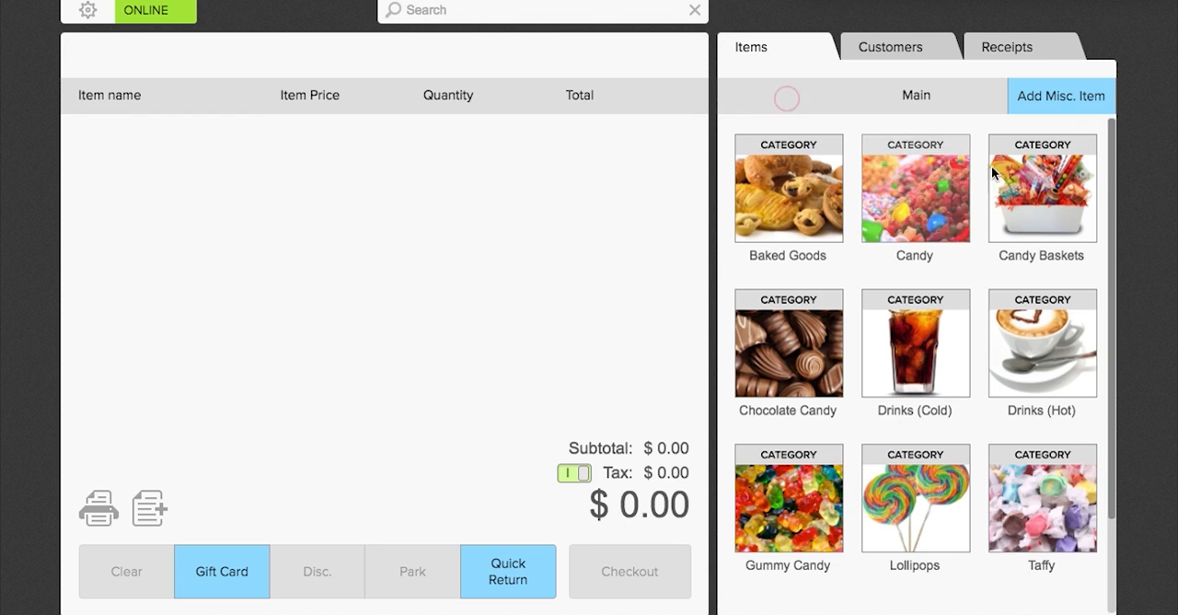
pyautogui.click(1003, 180)
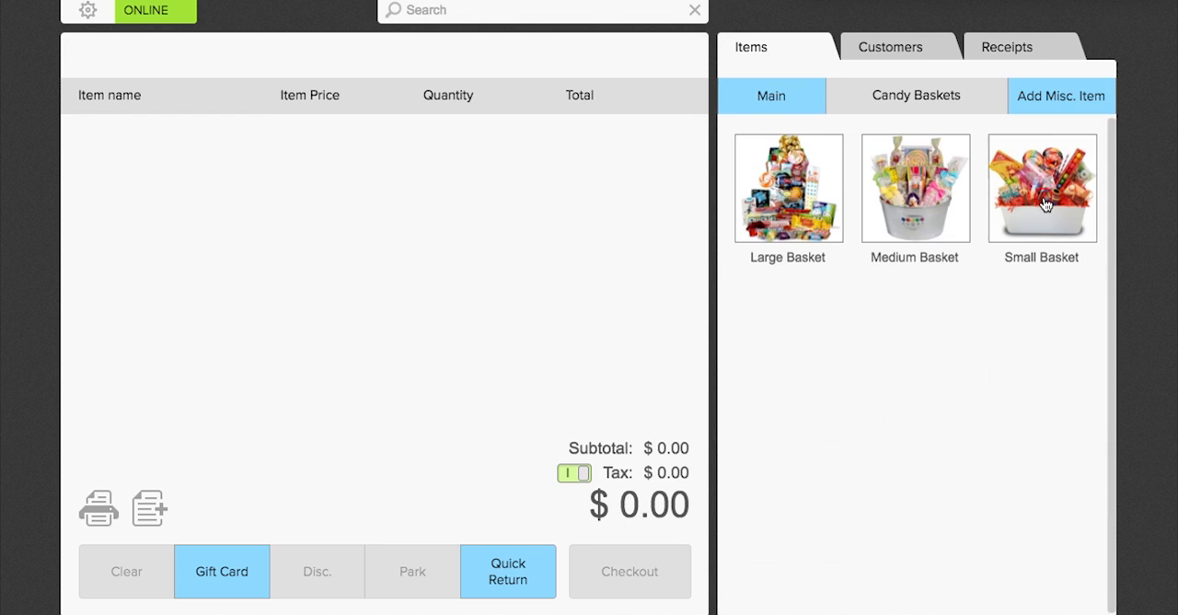
pyautogui.click(909, 204)
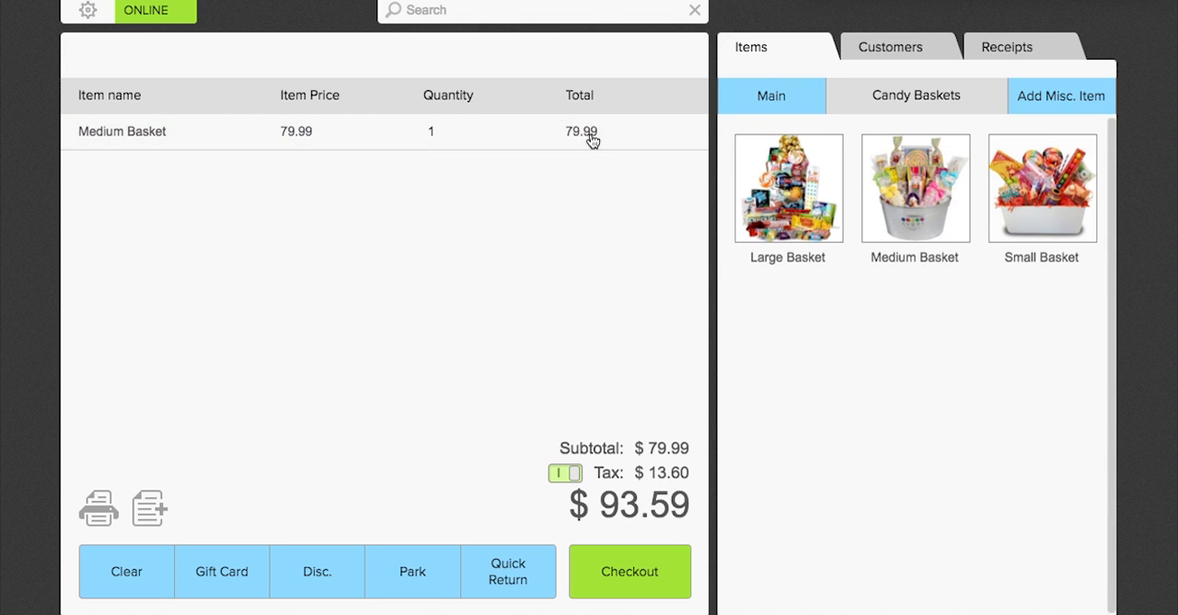
# Apply a 10% item discount to the Medium Basket.
pyautogui.click(157, 131)
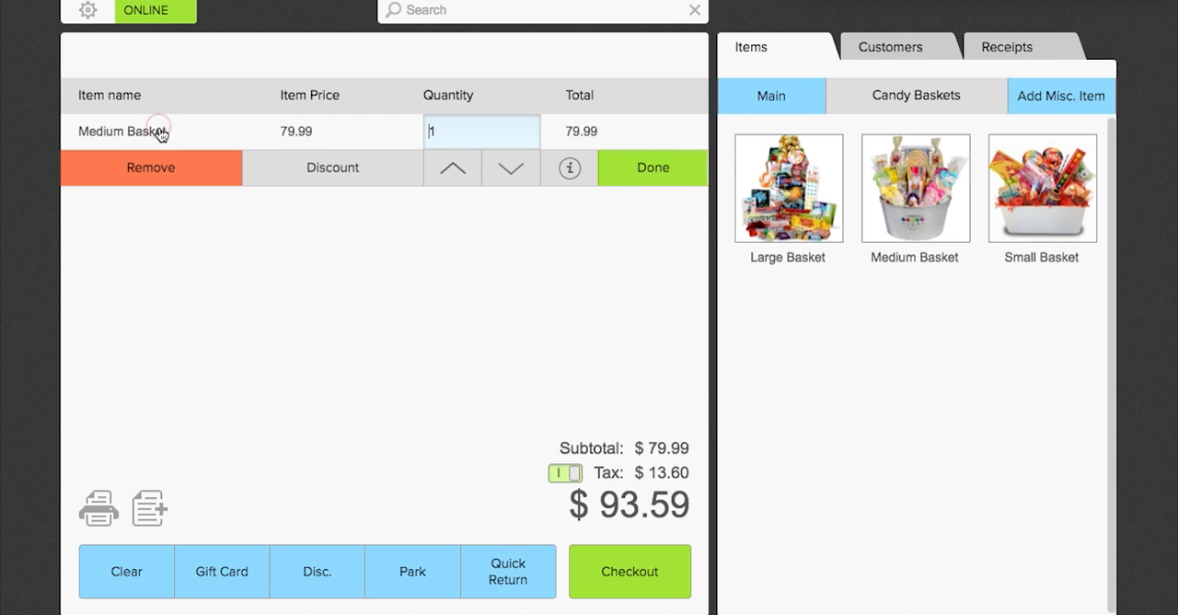
pyautogui.click(342, 169)
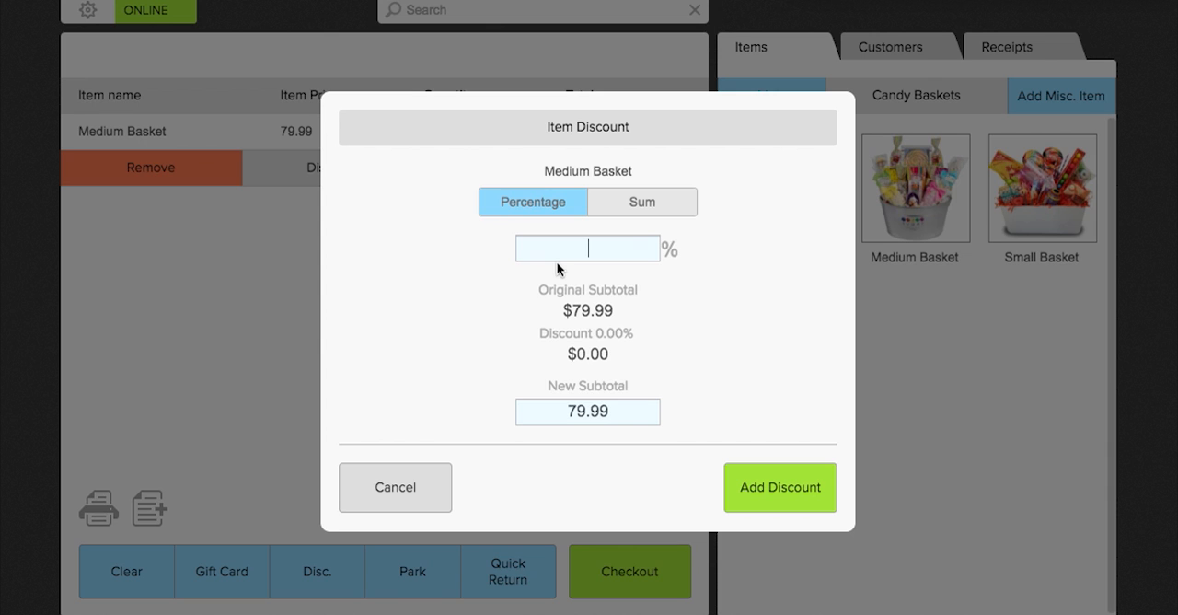
pyautogui.write('10')
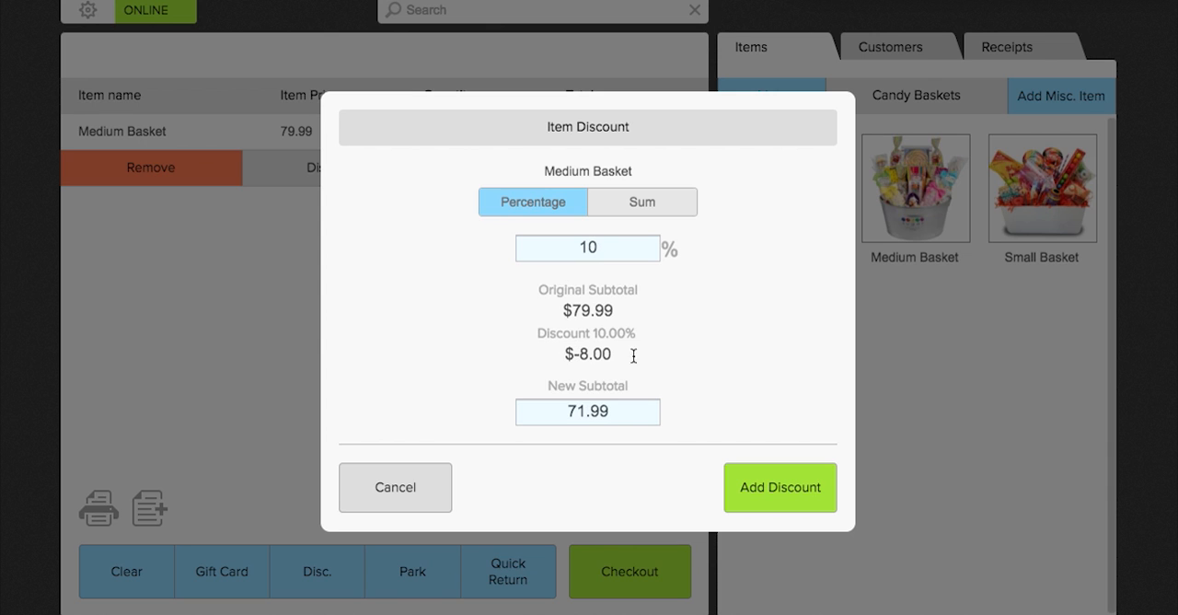
pyautogui.click(741, 482)
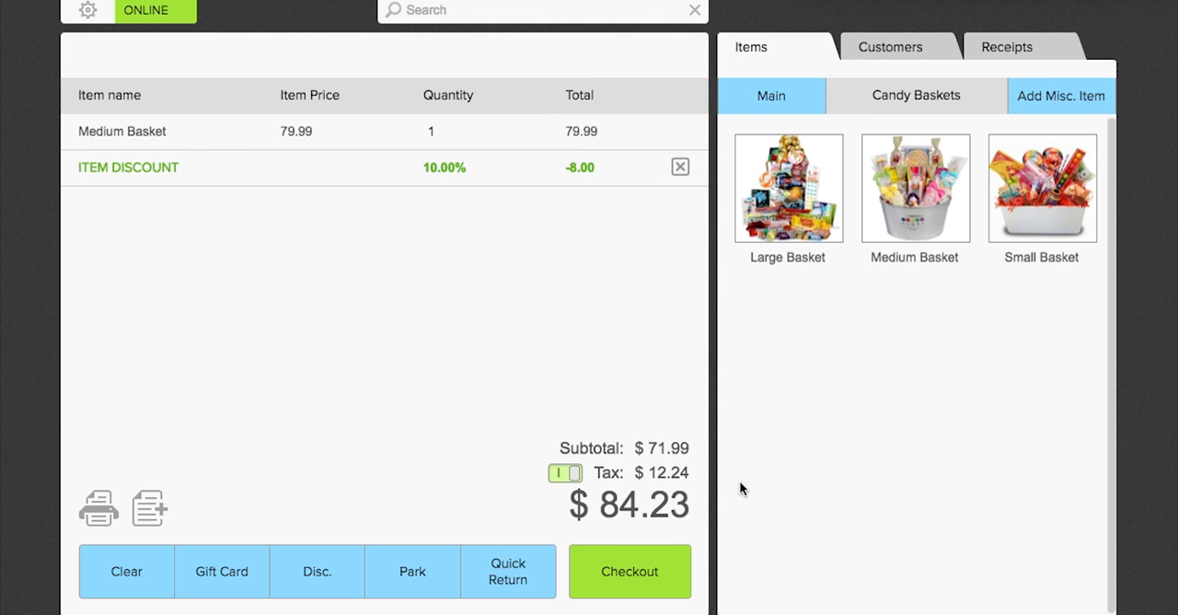
# Start a credit card checkout crediting the fifth employee, and assign the order to the second customer matching a partial name search.
pyautogui.click(638, 576)
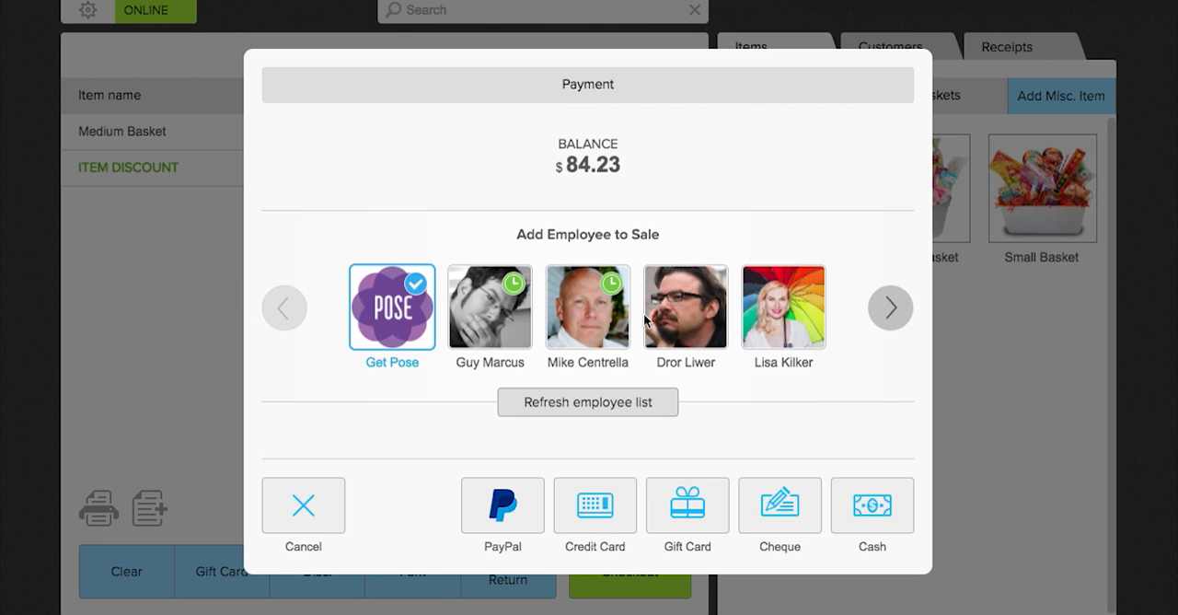
pyautogui.click(748, 333)
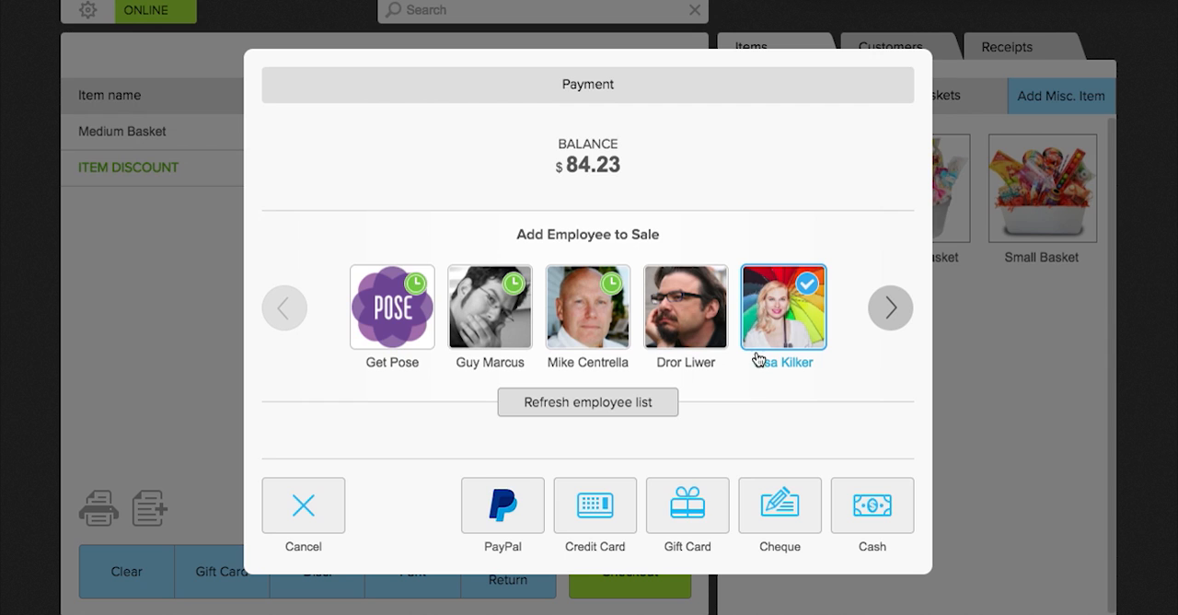
pyautogui.click(600, 512)
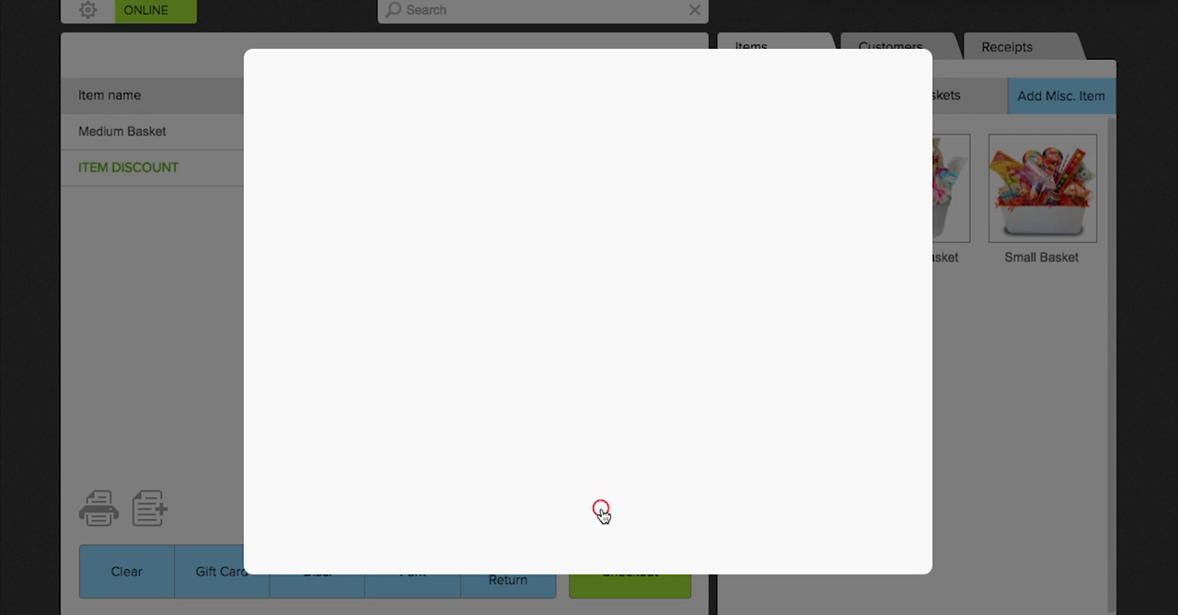
pyautogui.click(787, 119)
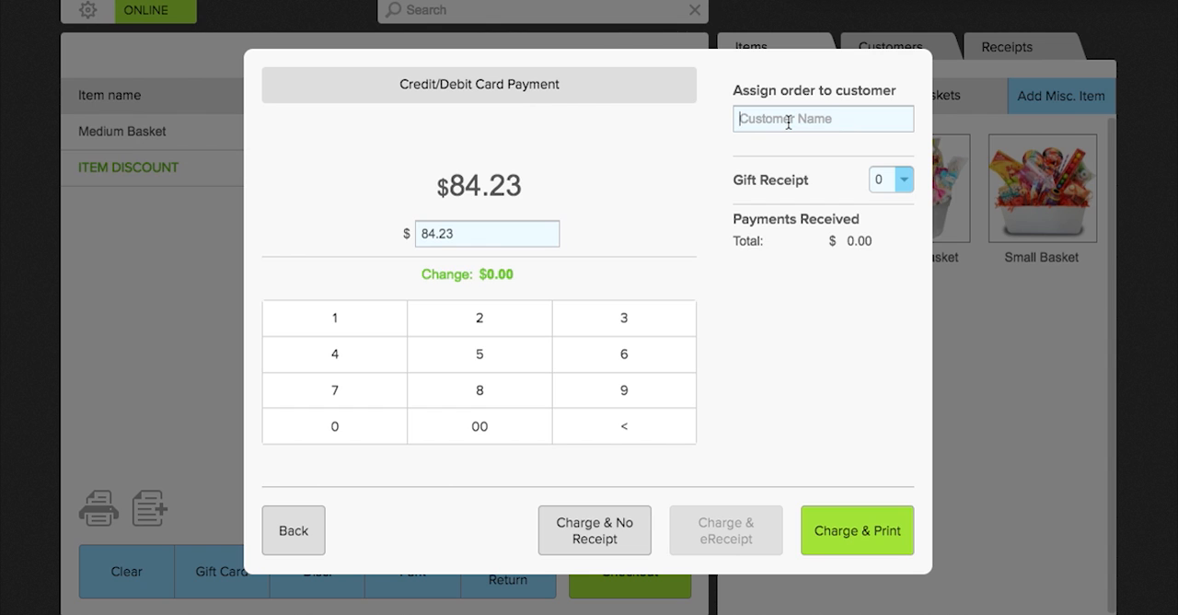
pyautogui.write('ad')
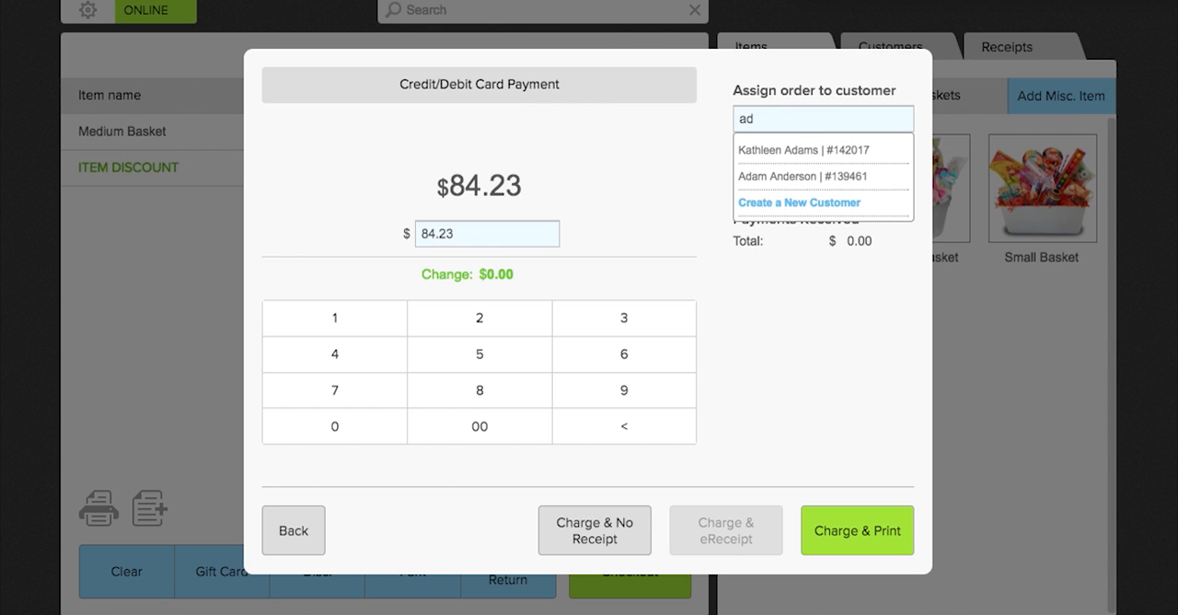
pyautogui.click(822, 177)
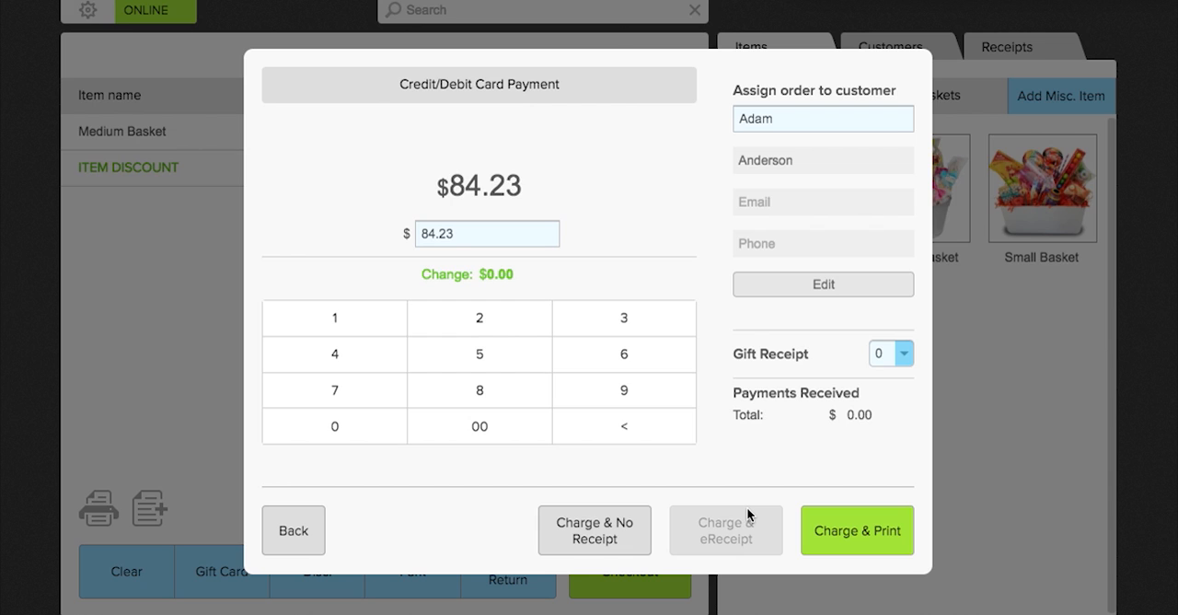
# Charge the credit card without a receipt and enter the transaction confirmation number.
pyautogui.click(611, 542)
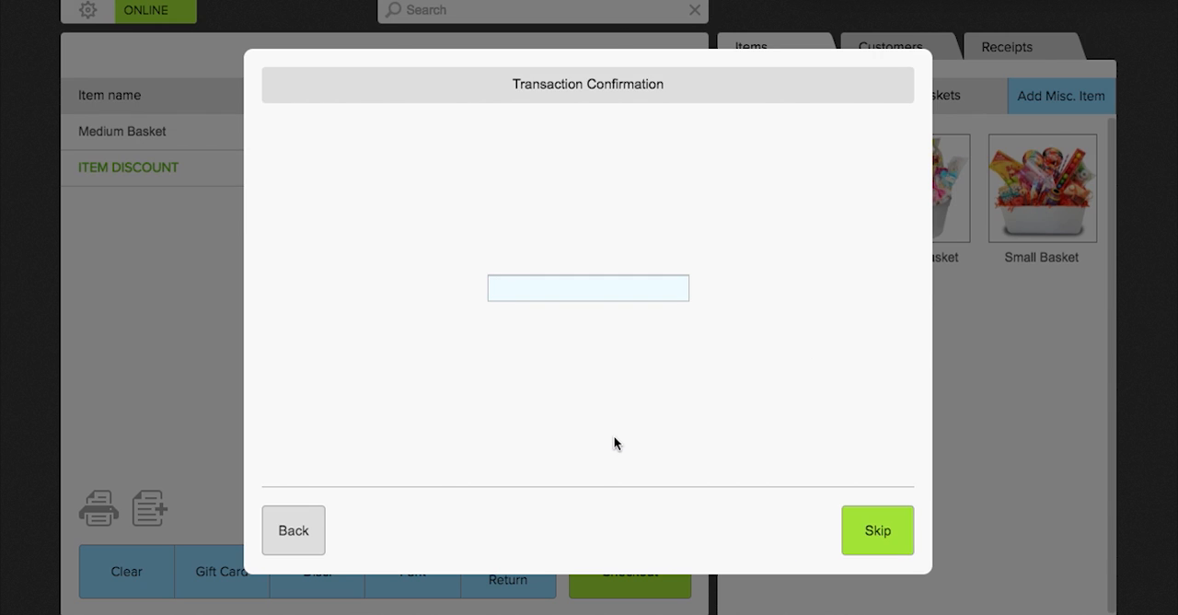
pyautogui.write('567896')
pyautogui.click(883, 520)
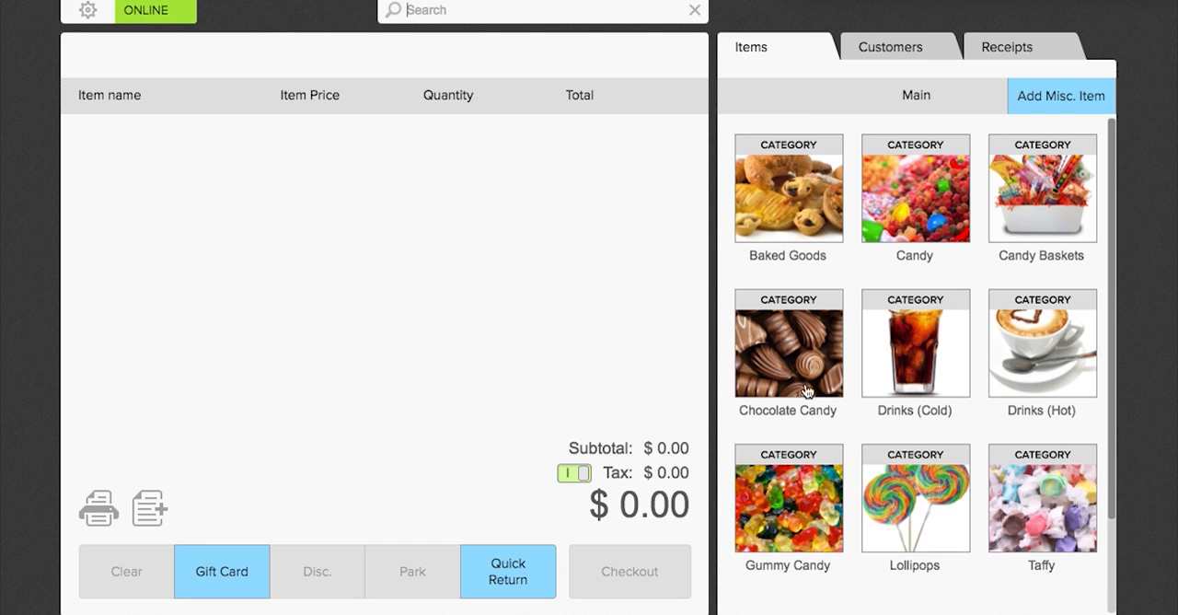
# Examine the tenth customer's profile details, gift cards and loyalty rewards, purchase statistics and activity history.
pyautogui.click(889, 51)
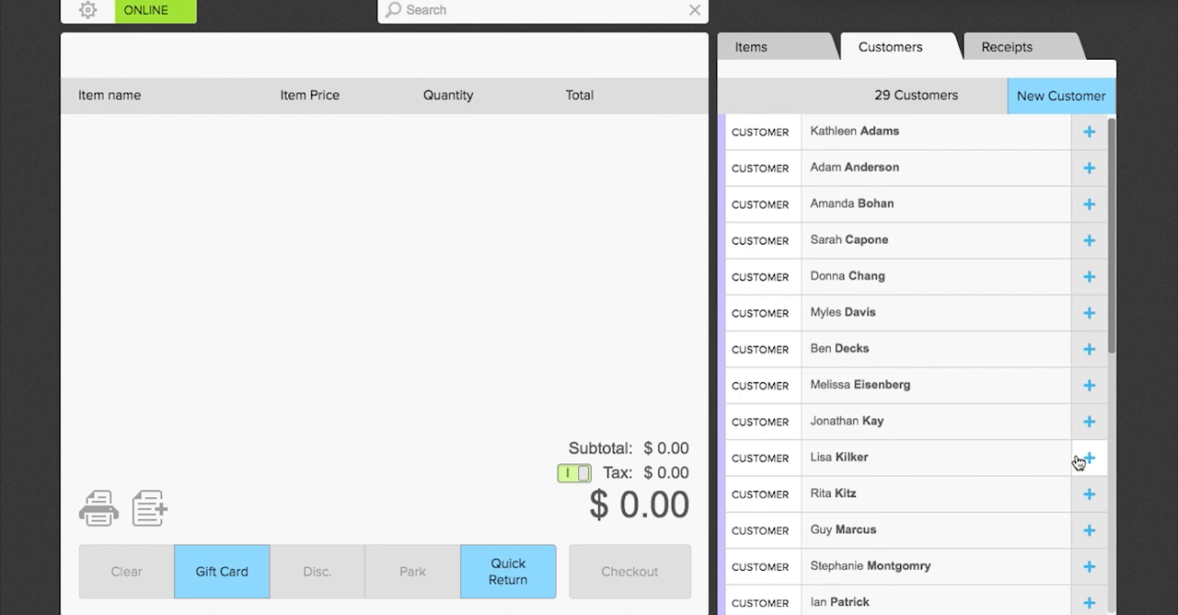
pyautogui.click(850, 457)
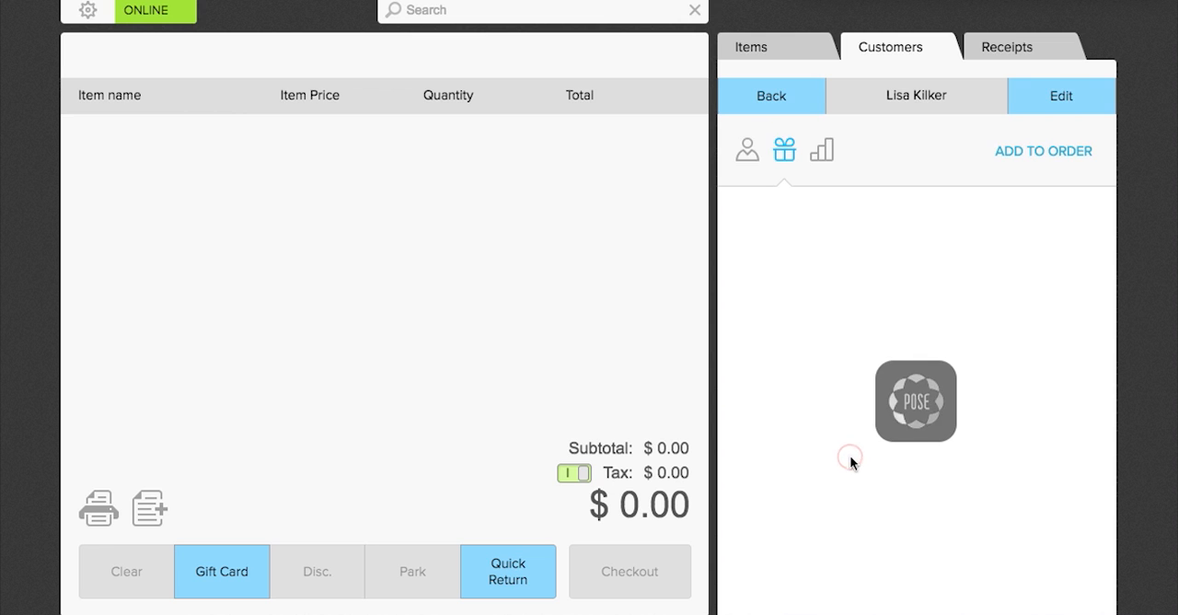
pyautogui.click(747, 152)
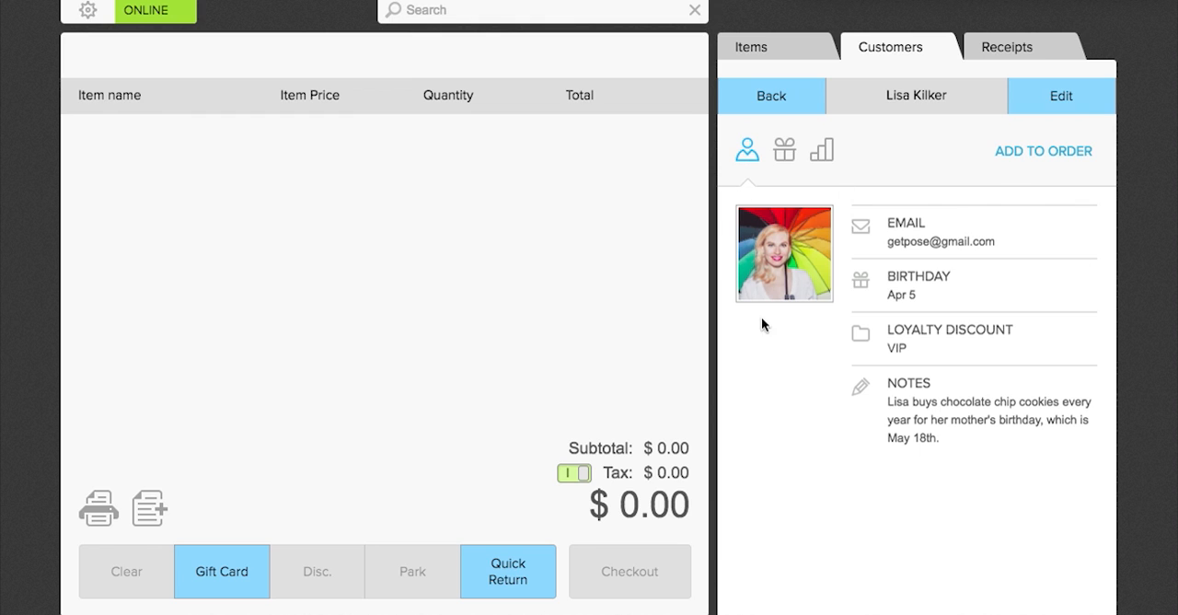
pyautogui.click(785, 155)
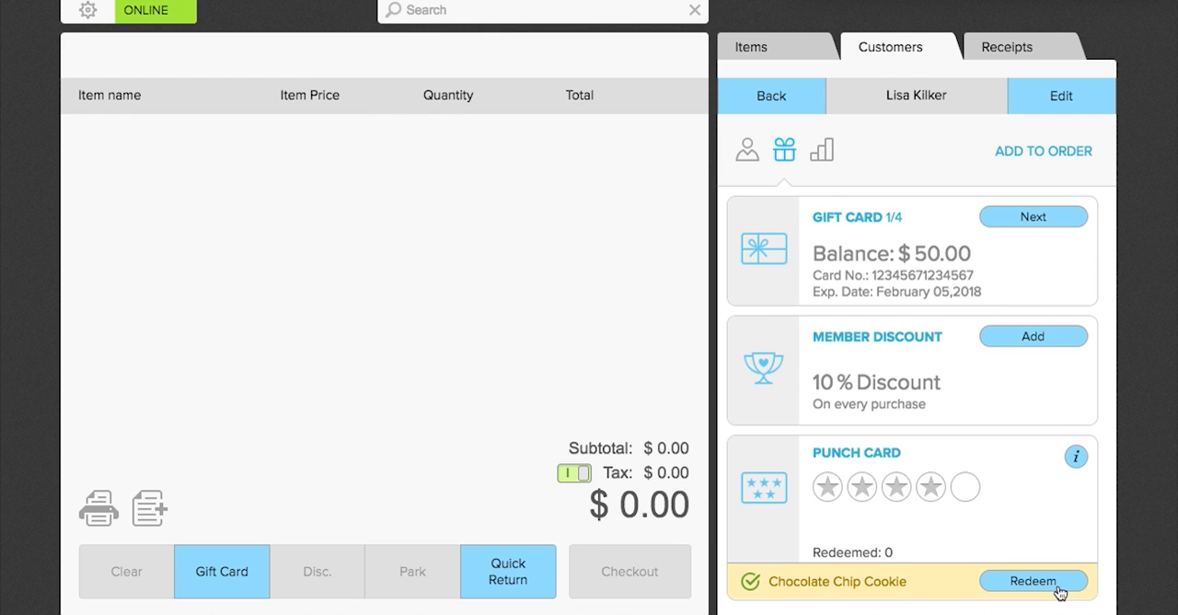
pyautogui.click(823, 152)
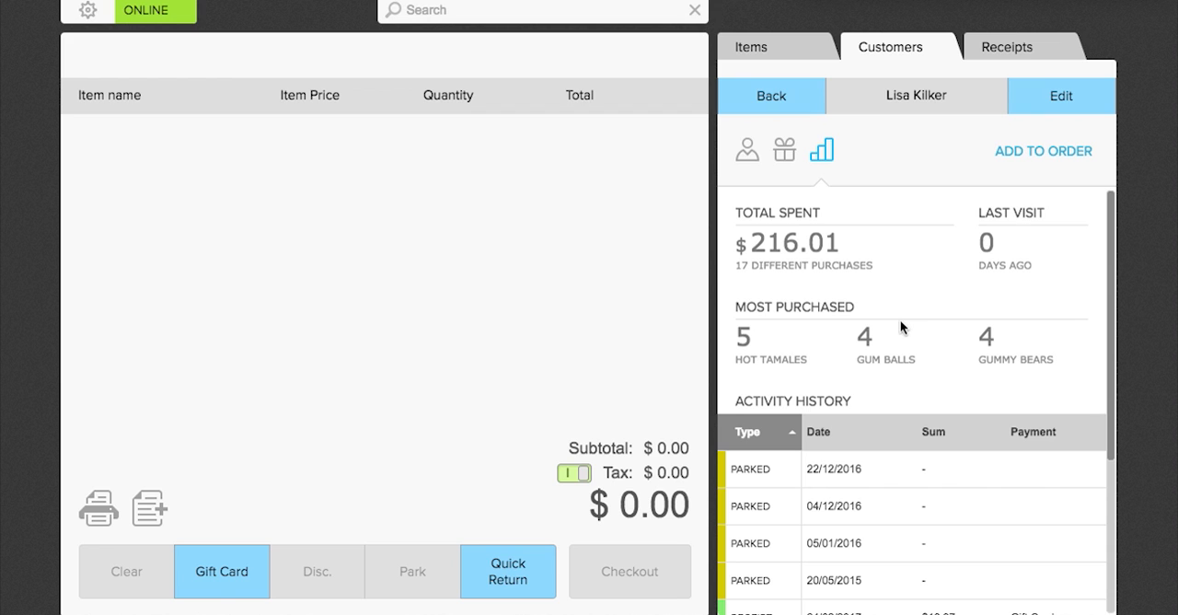
pyautogui.scroll(-1, 900, 319)
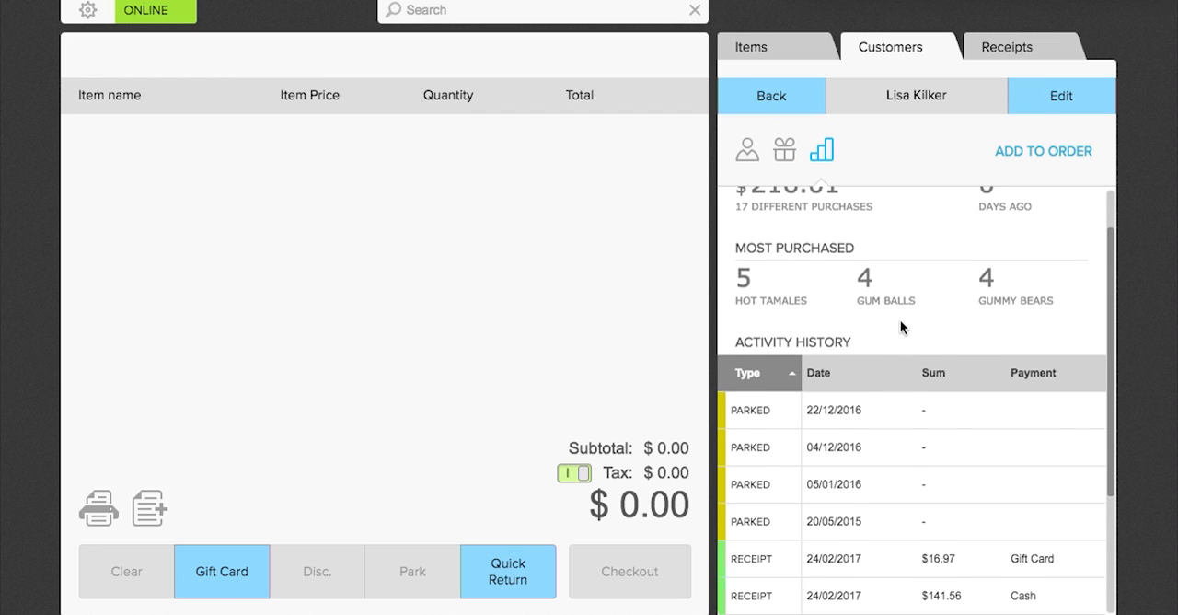
pyautogui.scroll(1, 900, 319)
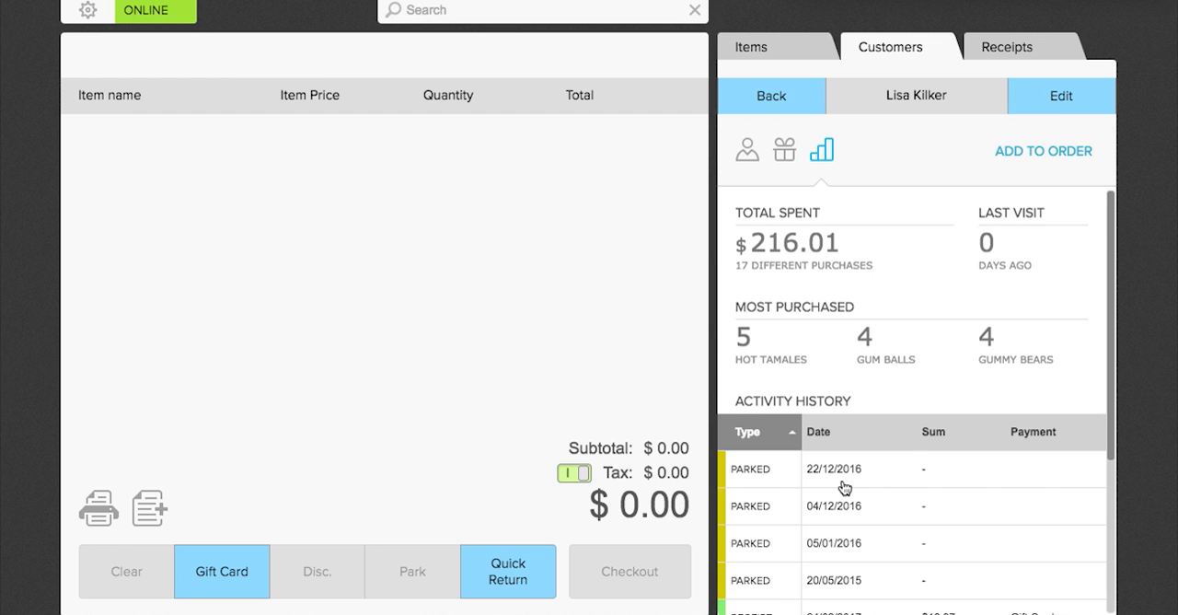
pyautogui.scroll(-5, 845, 488)
pyautogui.scroll(-1, 844, 488)
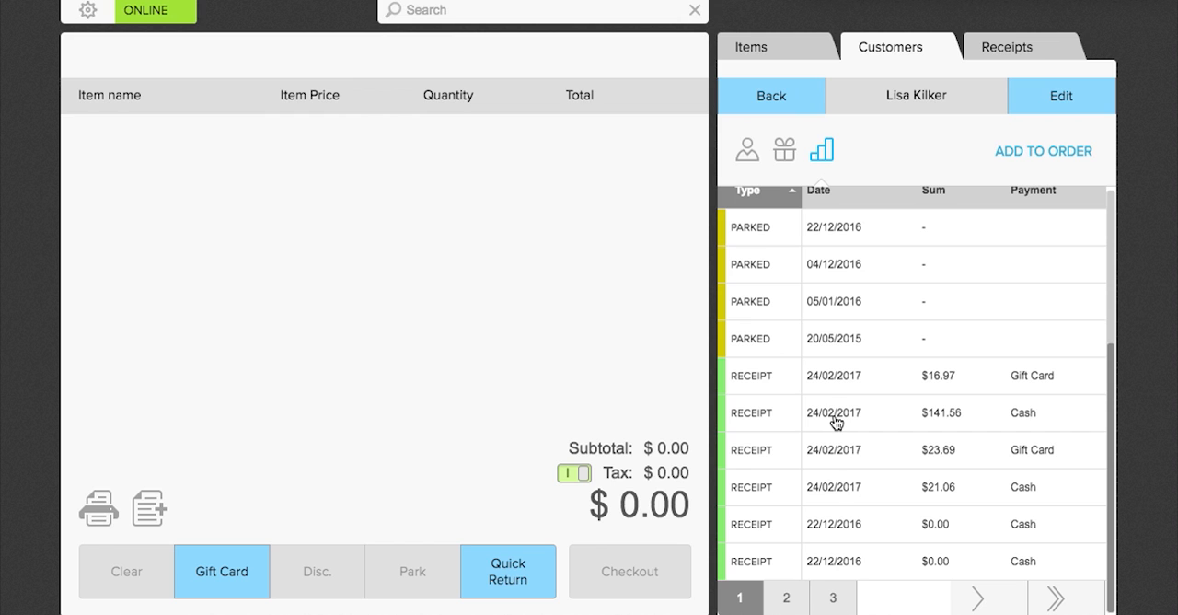
pyautogui.scroll(5, 835, 421)
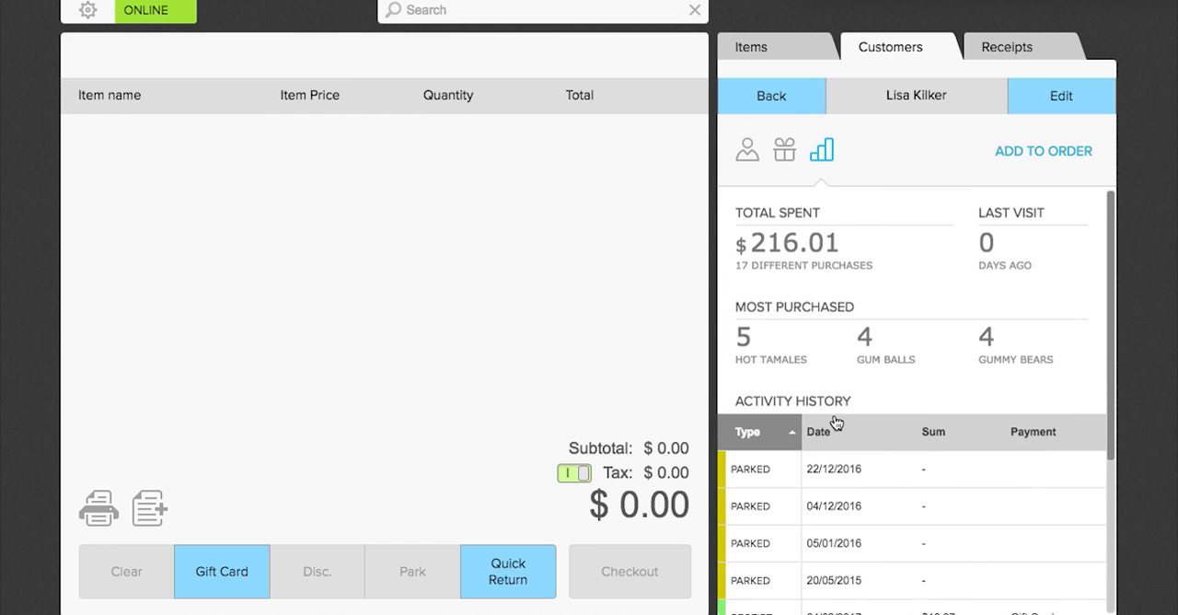
# Add a miscellaneous item named Double Chocolate Chip Cookie priced at $0.50 to the sale.
pyautogui.click(797, 47)
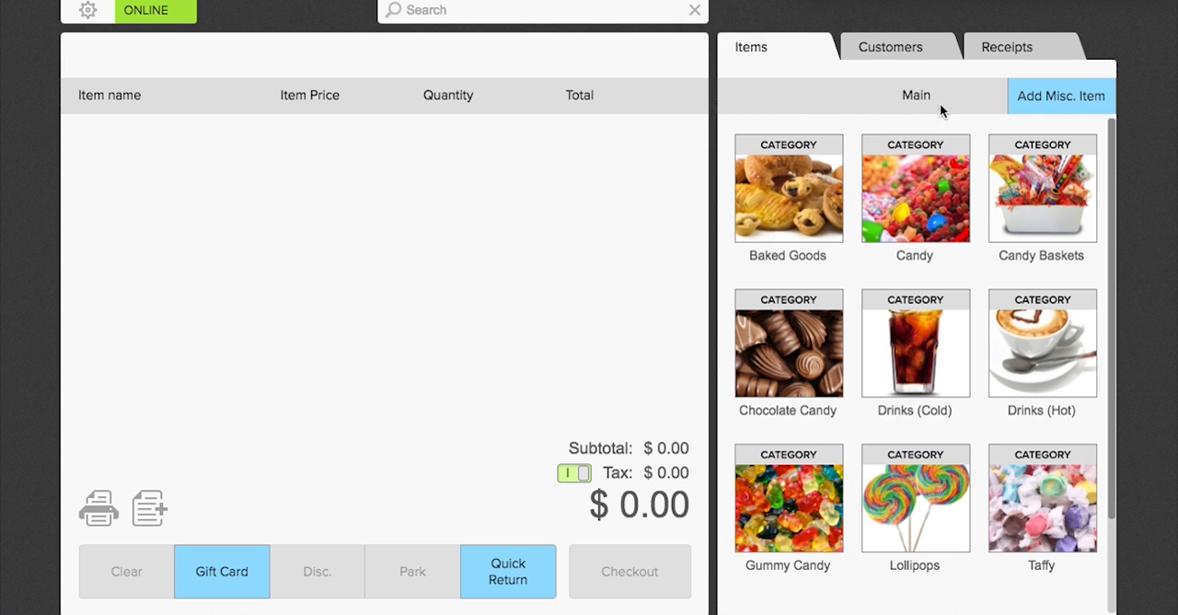
pyautogui.click(1055, 110)
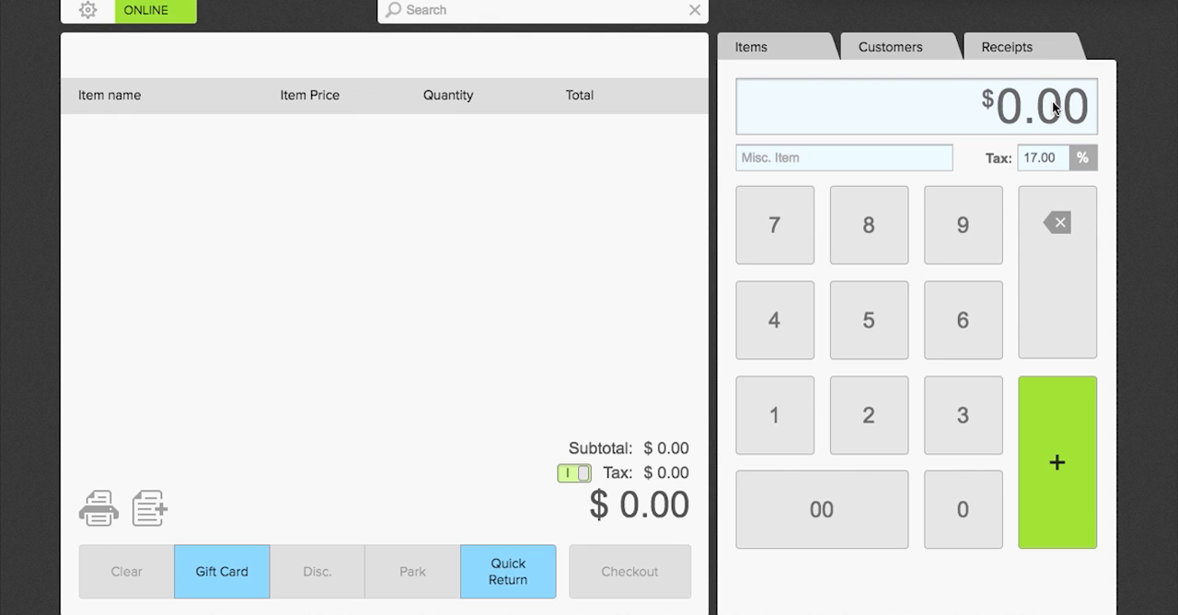
pyautogui.click(893, 158)
pyautogui.write('Dob')
pyautogui.press('BackSpace')
pyautogui.write('uble Chocolate')
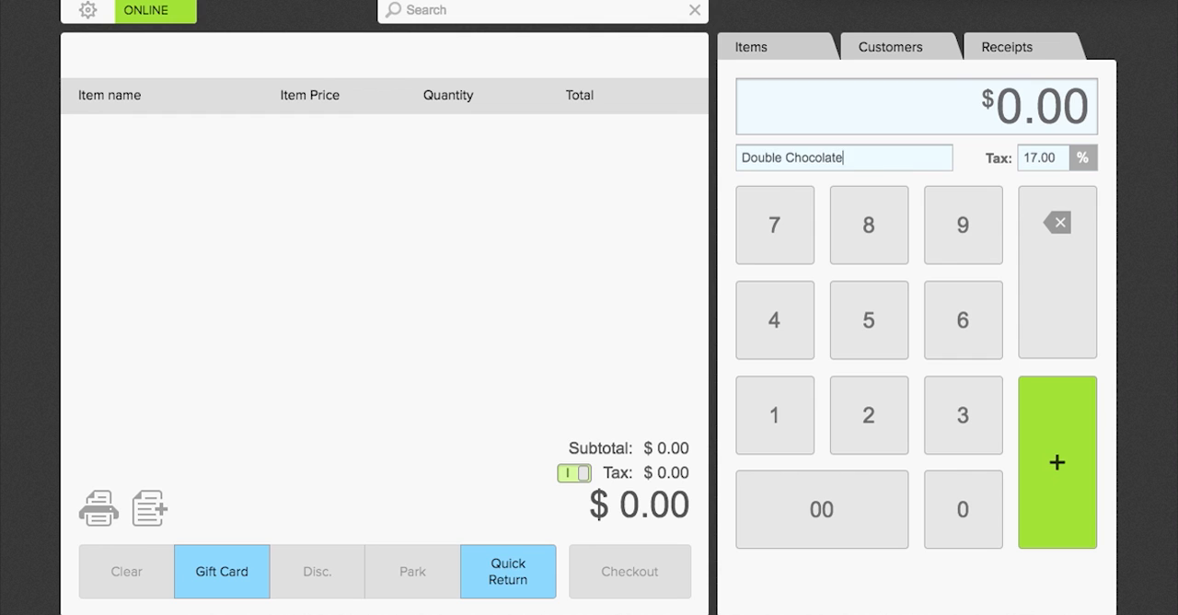
pyautogui.write(' Chip Cookie')
pyautogui.click(874, 317)
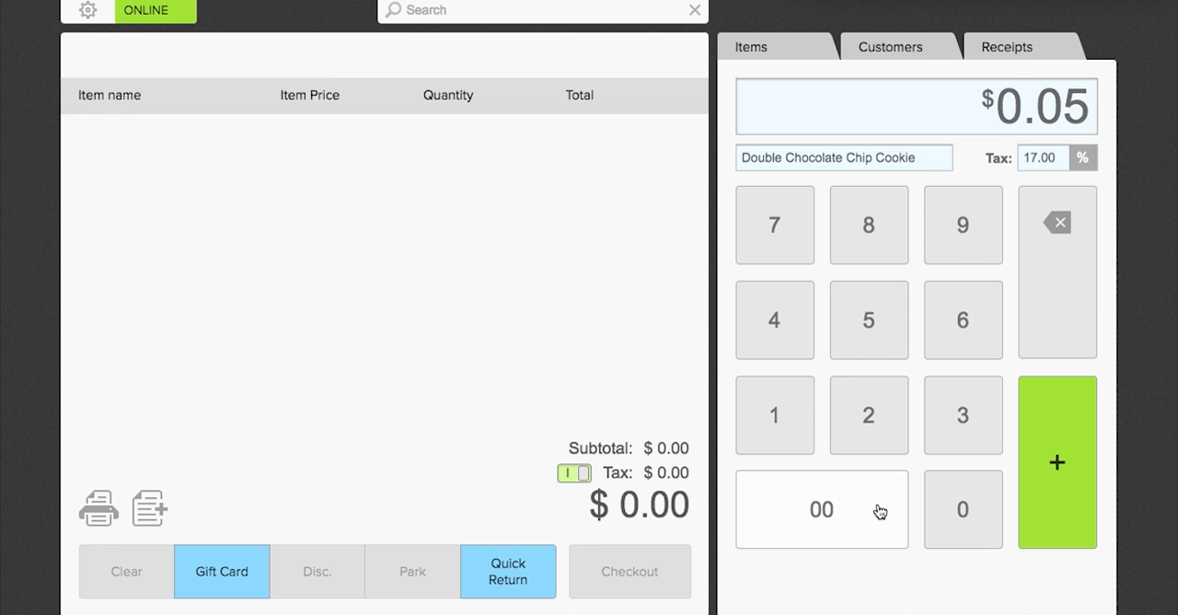
pyautogui.click(957, 515)
pyautogui.click(1050, 506)
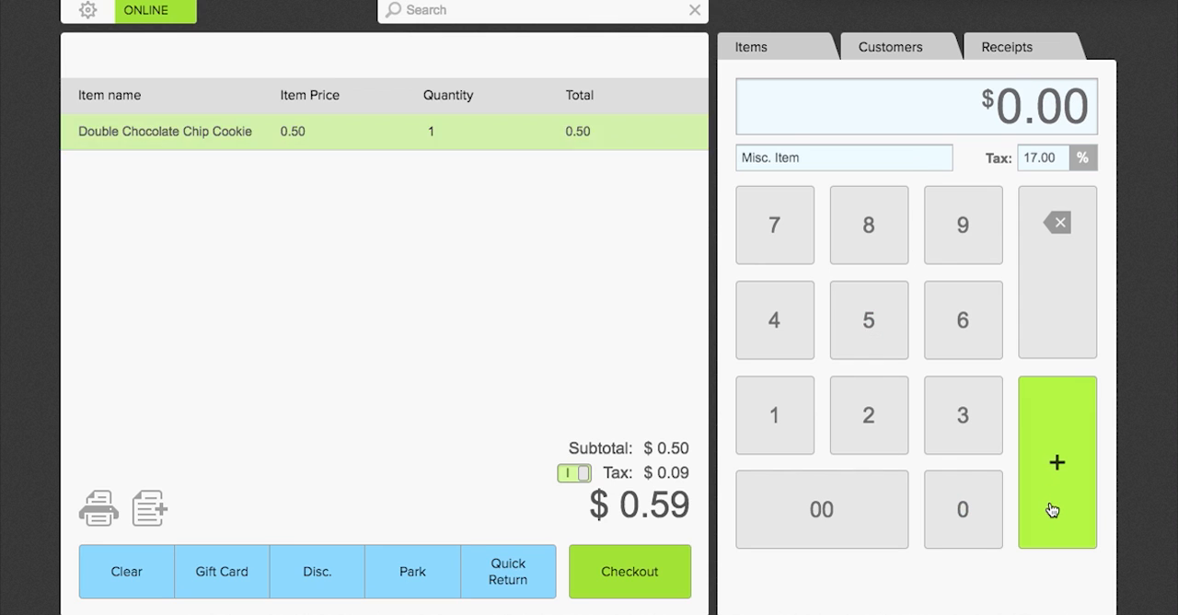